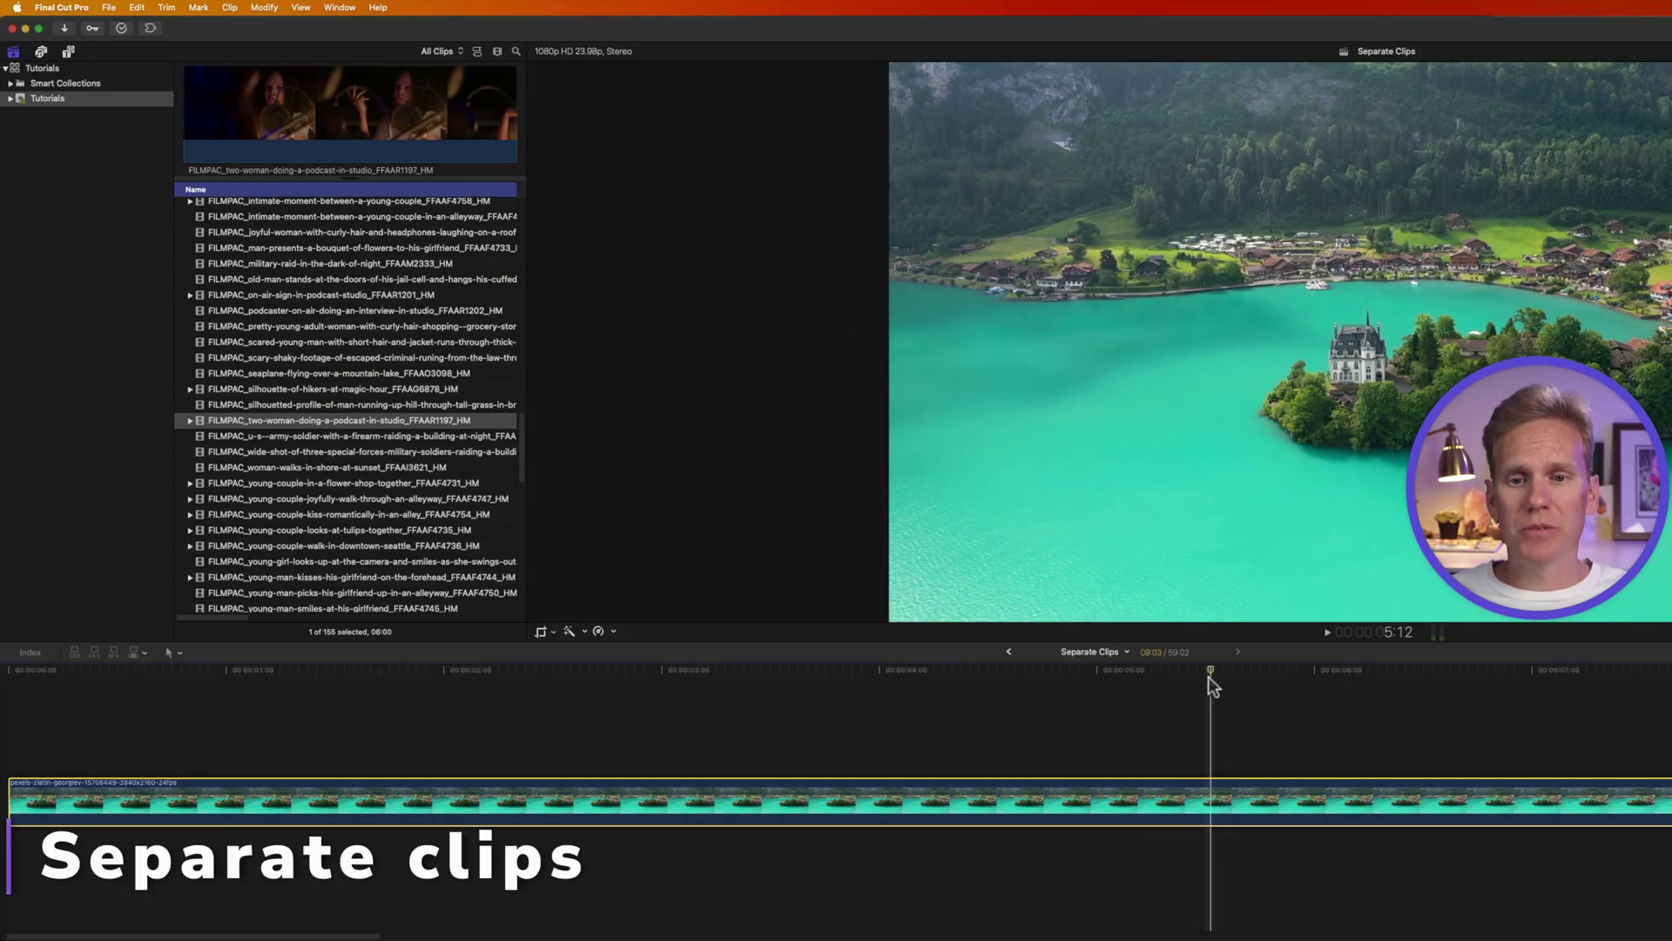
Place the playhead at 5:13 in the lake clip and split the clip there with the Blade tool.
left_click_drag(1213, 673, 1218, 672)
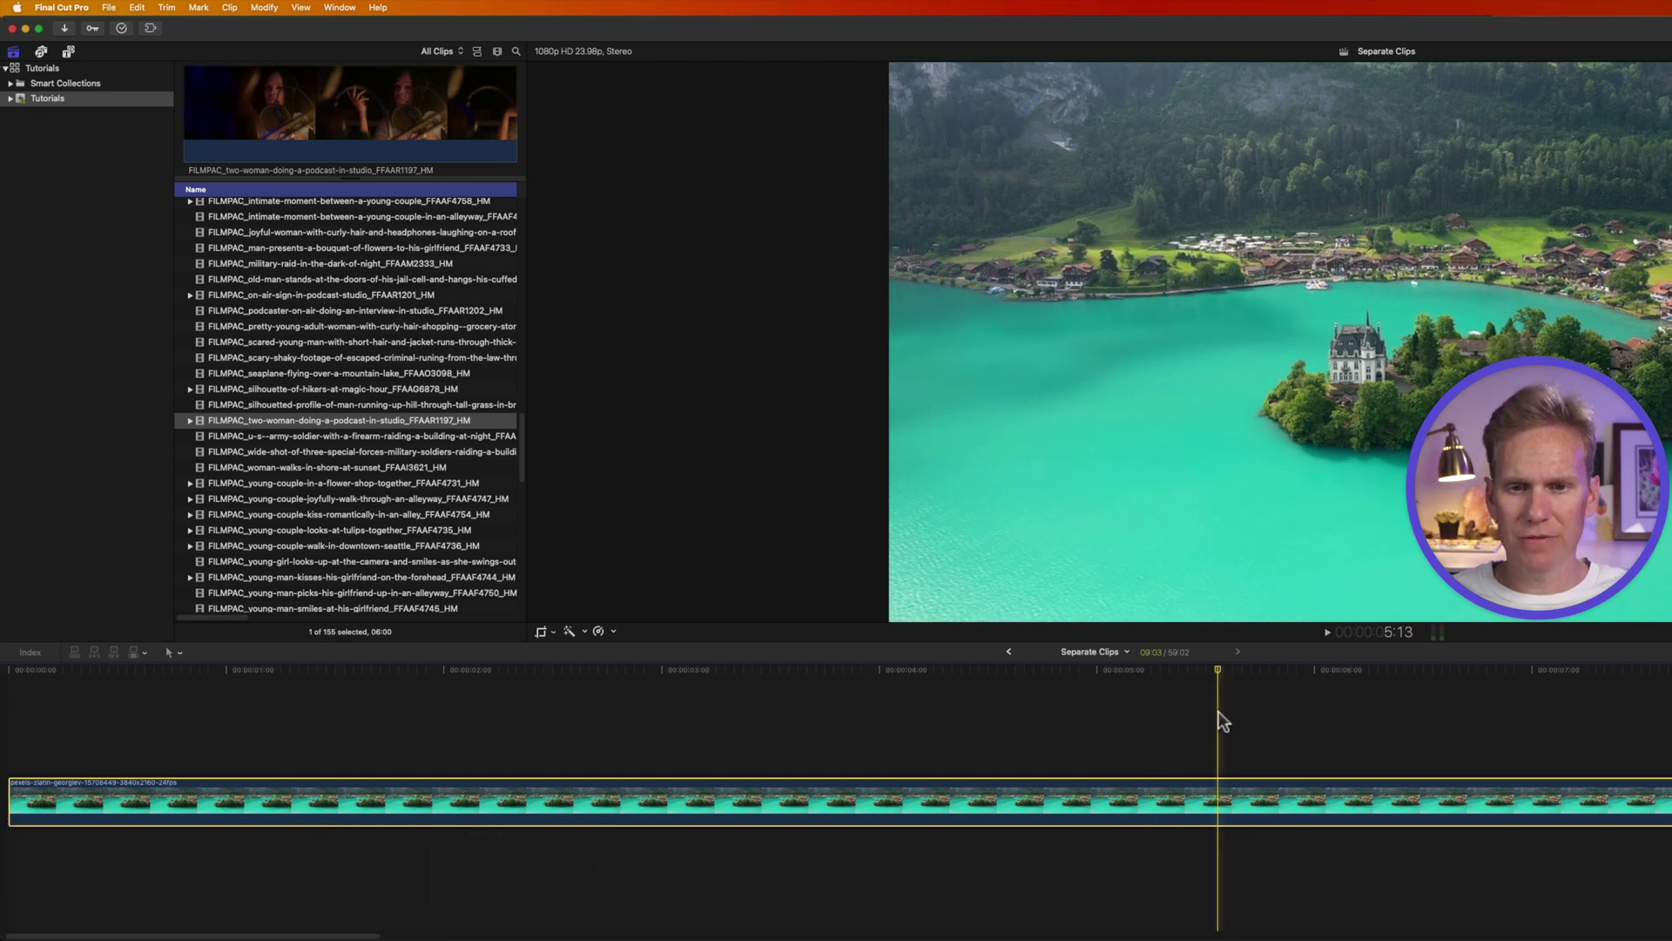
left_click(229, 18)
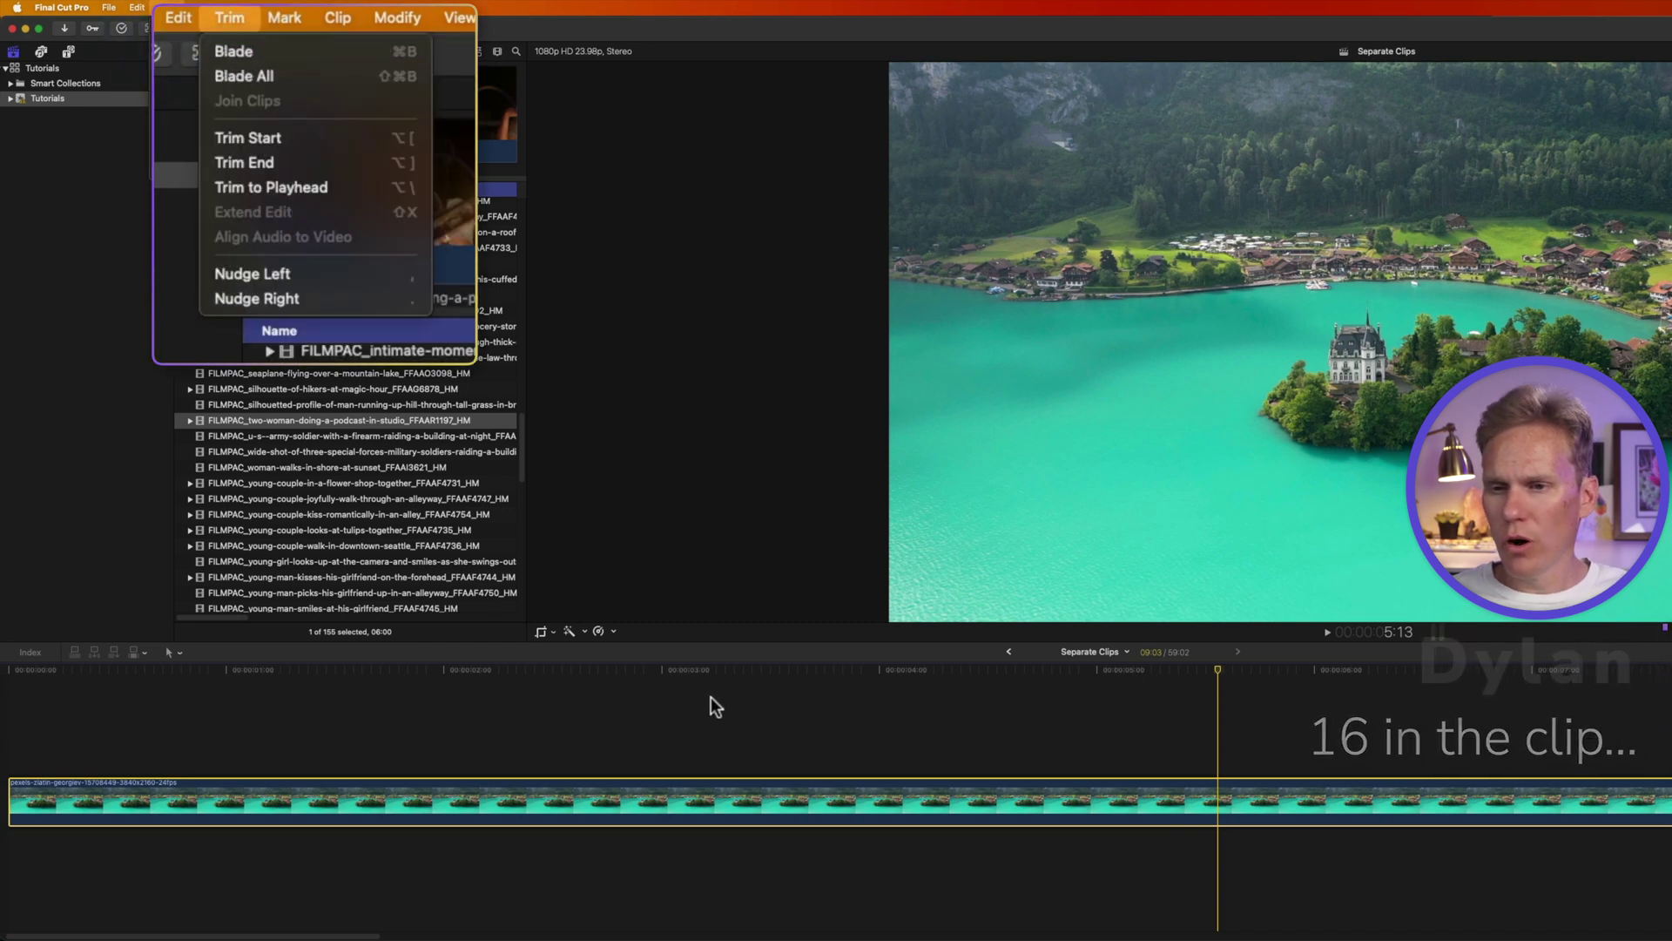
left_click(699, 655)
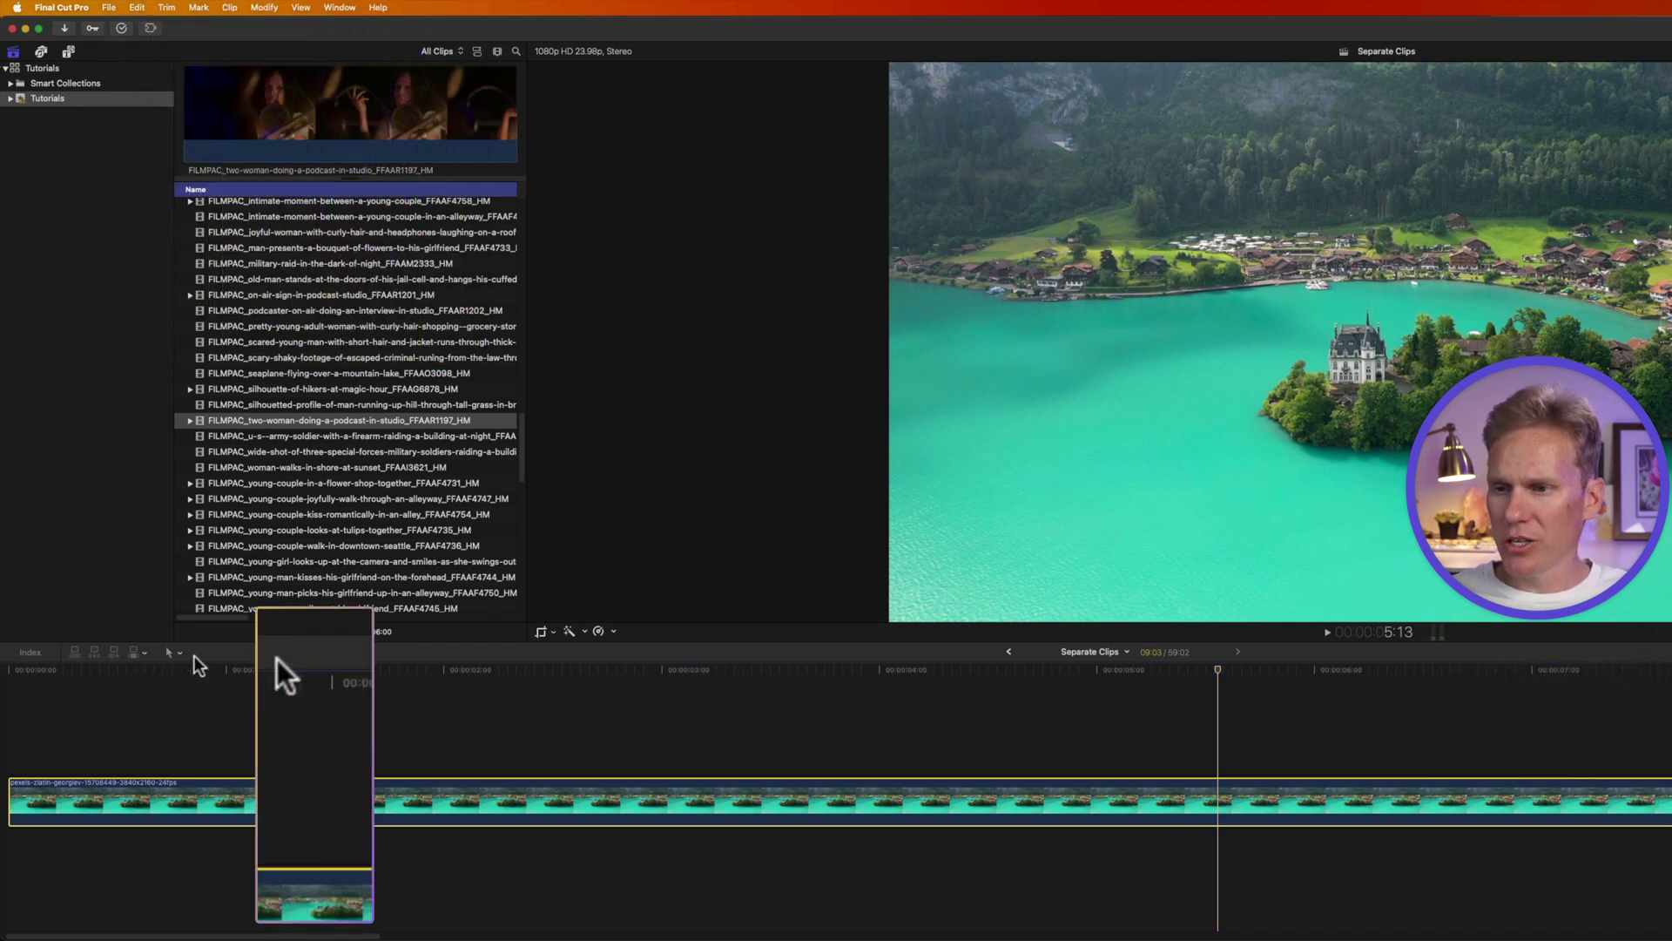
left_click(171, 651)
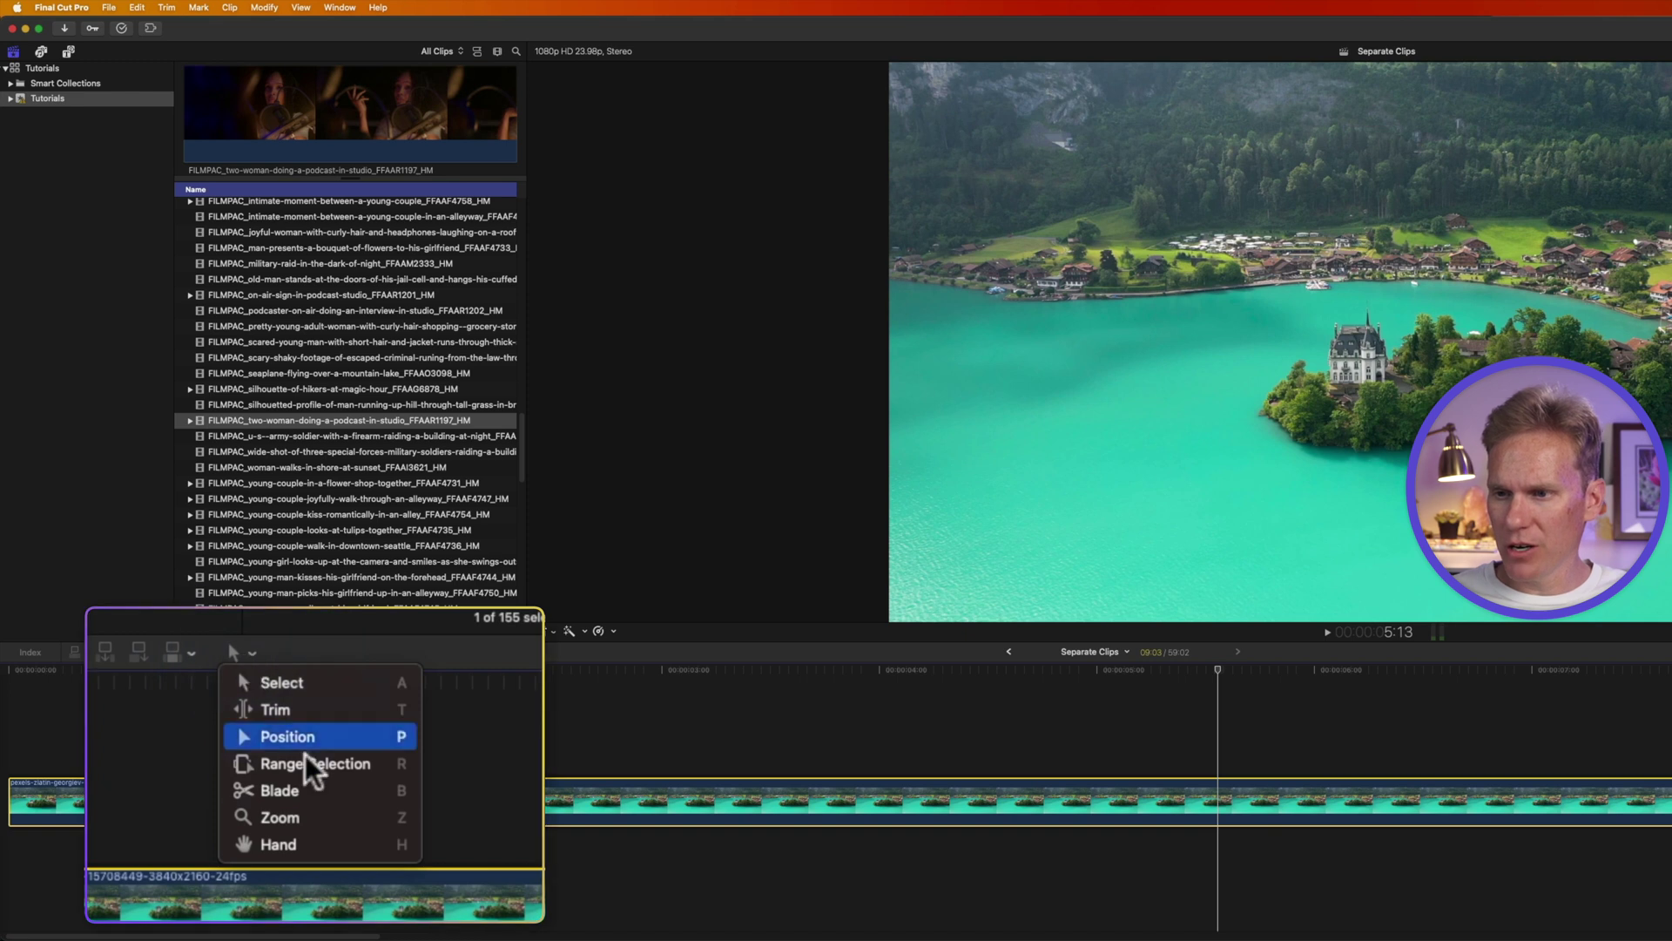
left_click(321, 787)
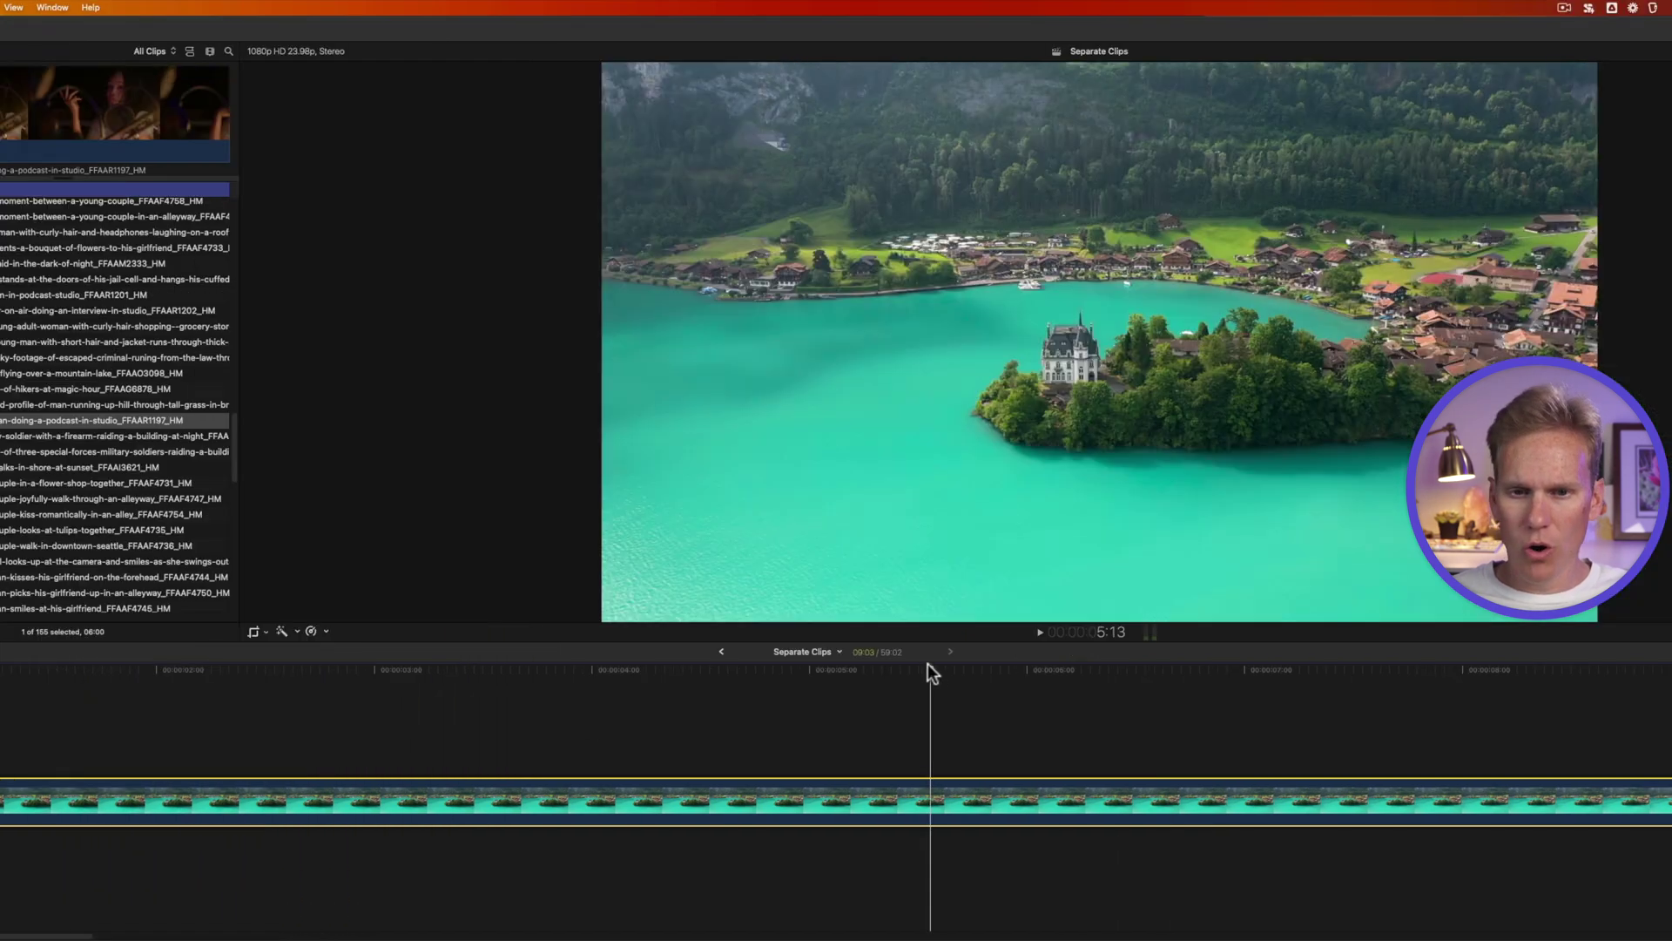
key("b")
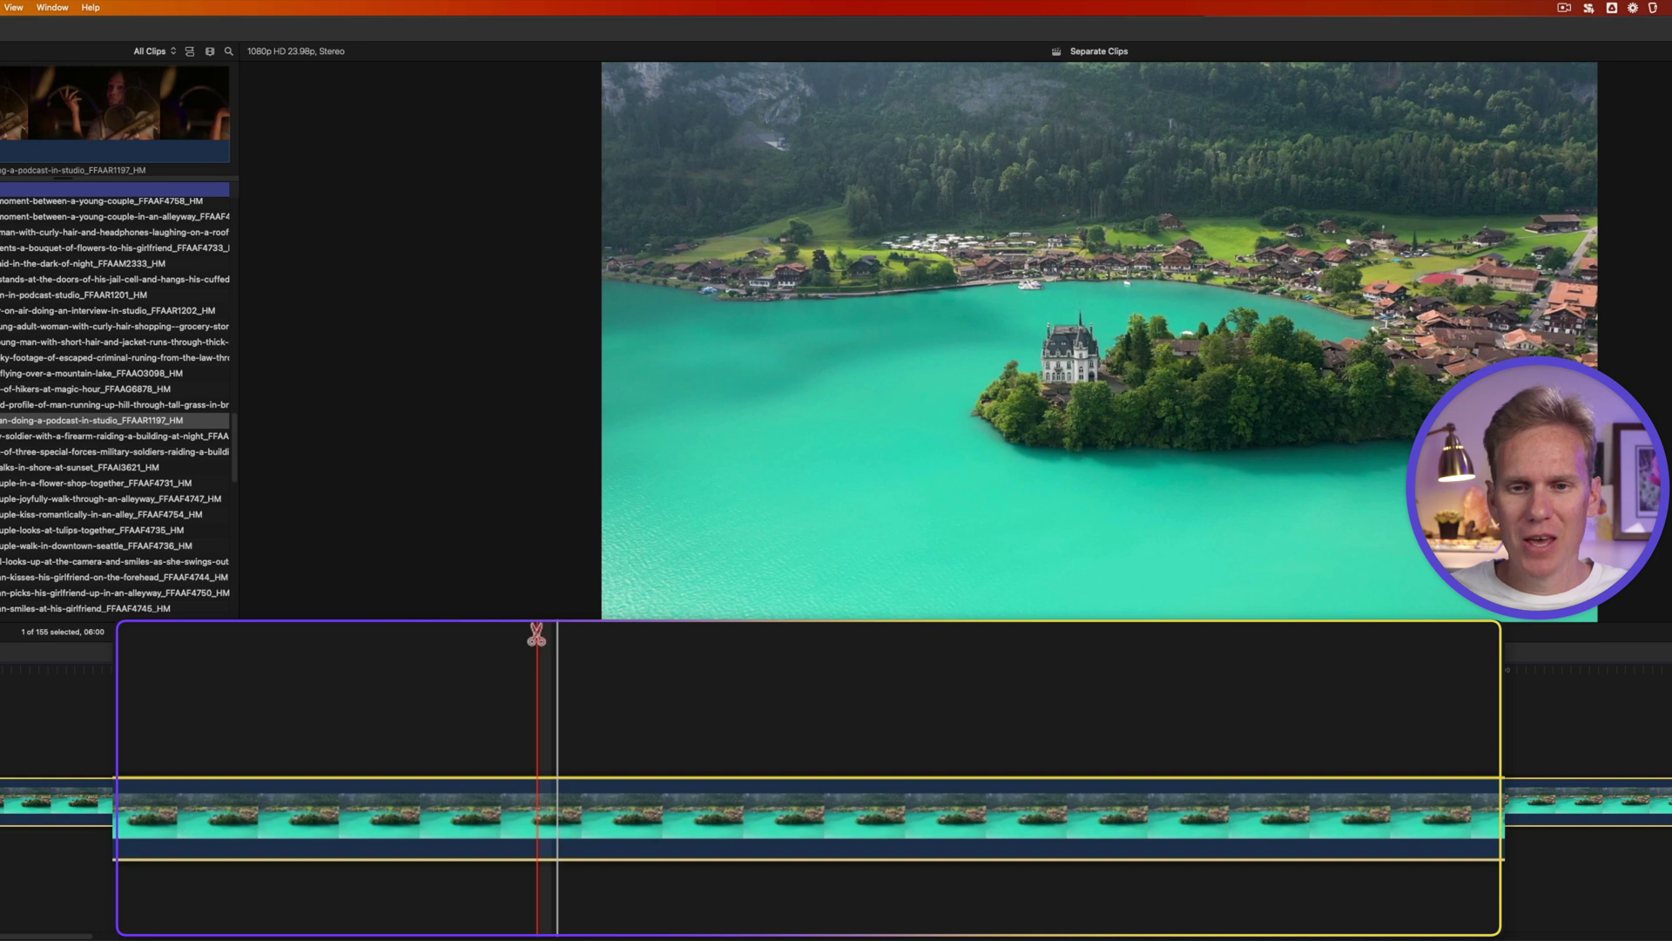
left_click(555, 797)
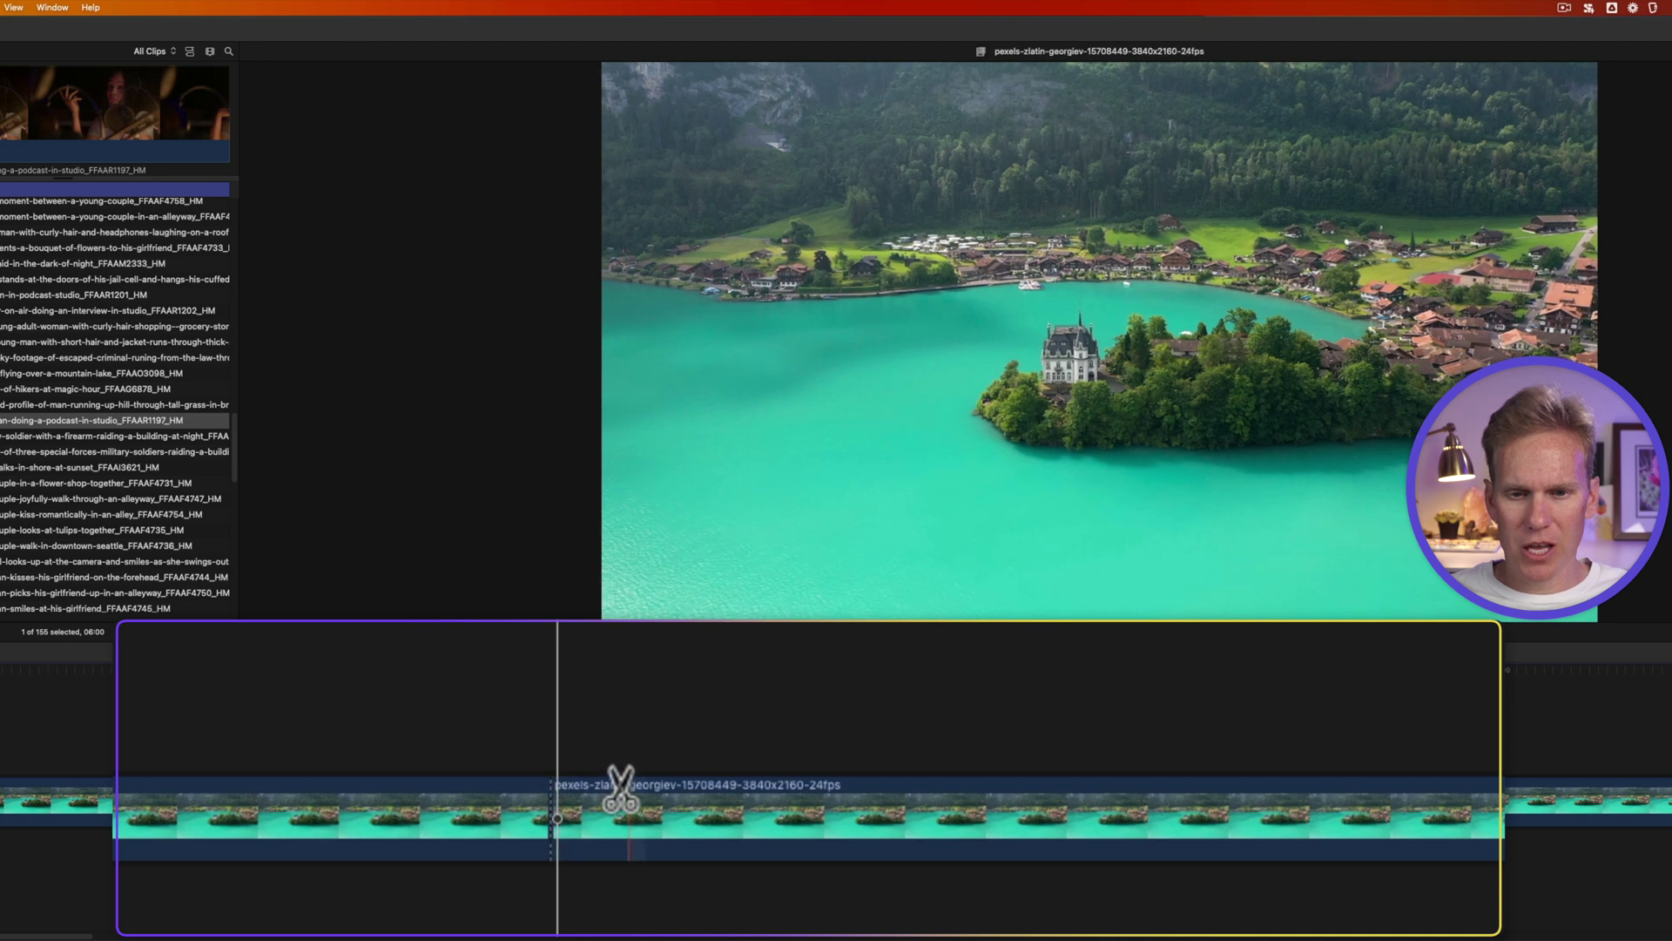
Switch between the Select tool and the Blade tool, ending with the Blade tool active.
key("l")
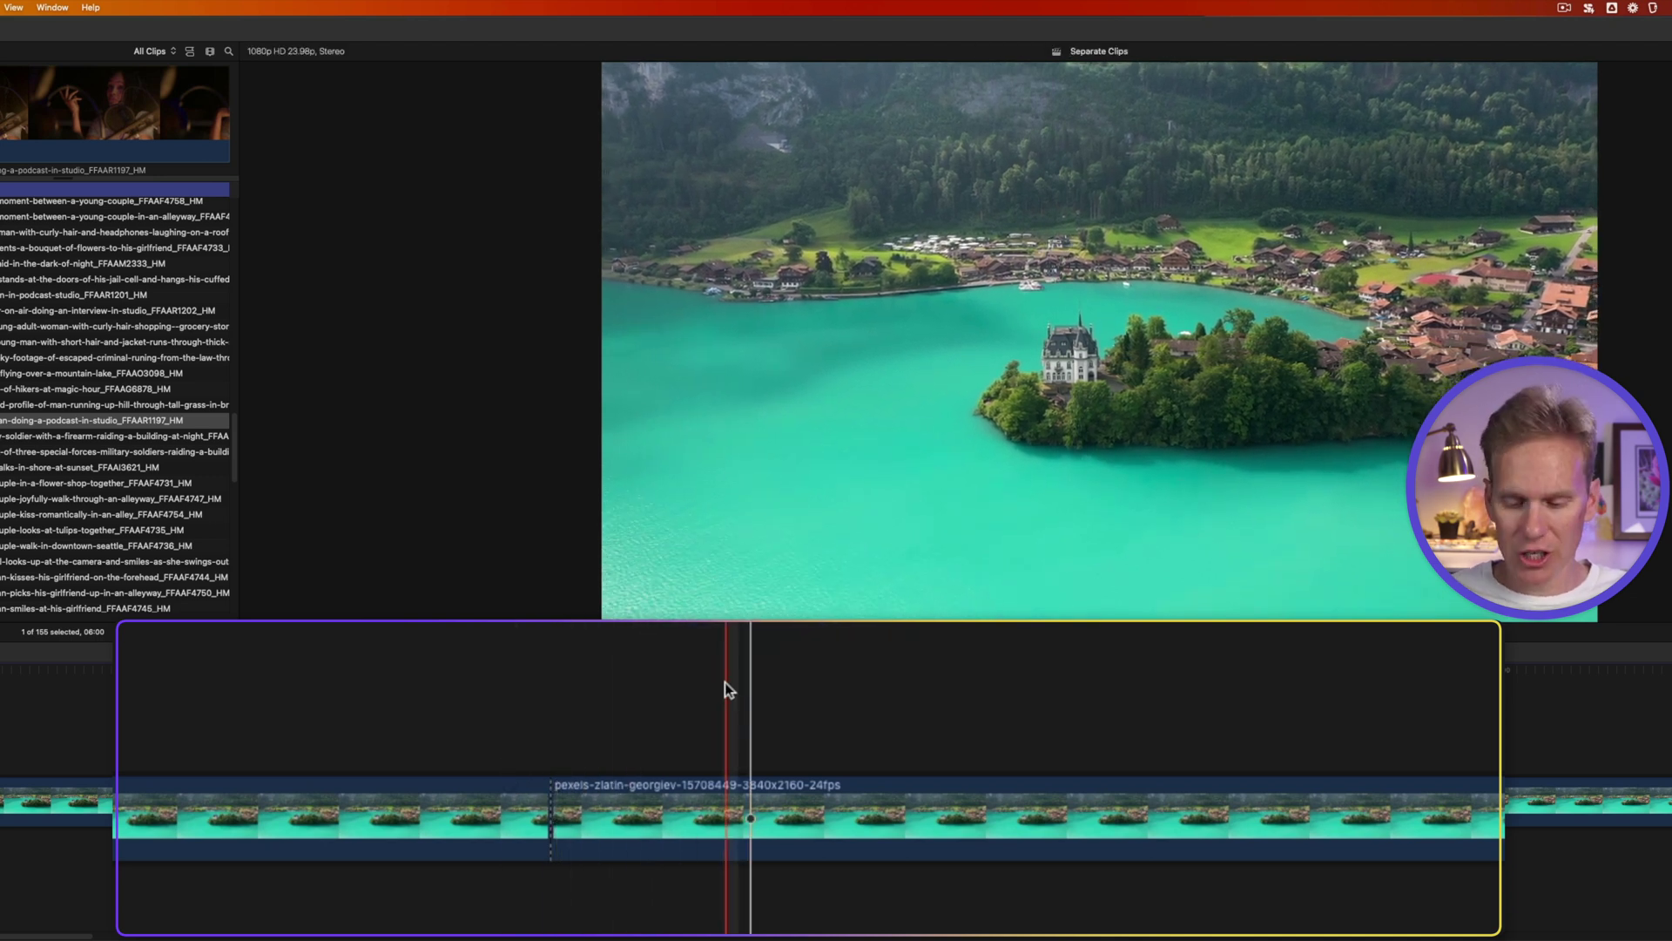
key("b")
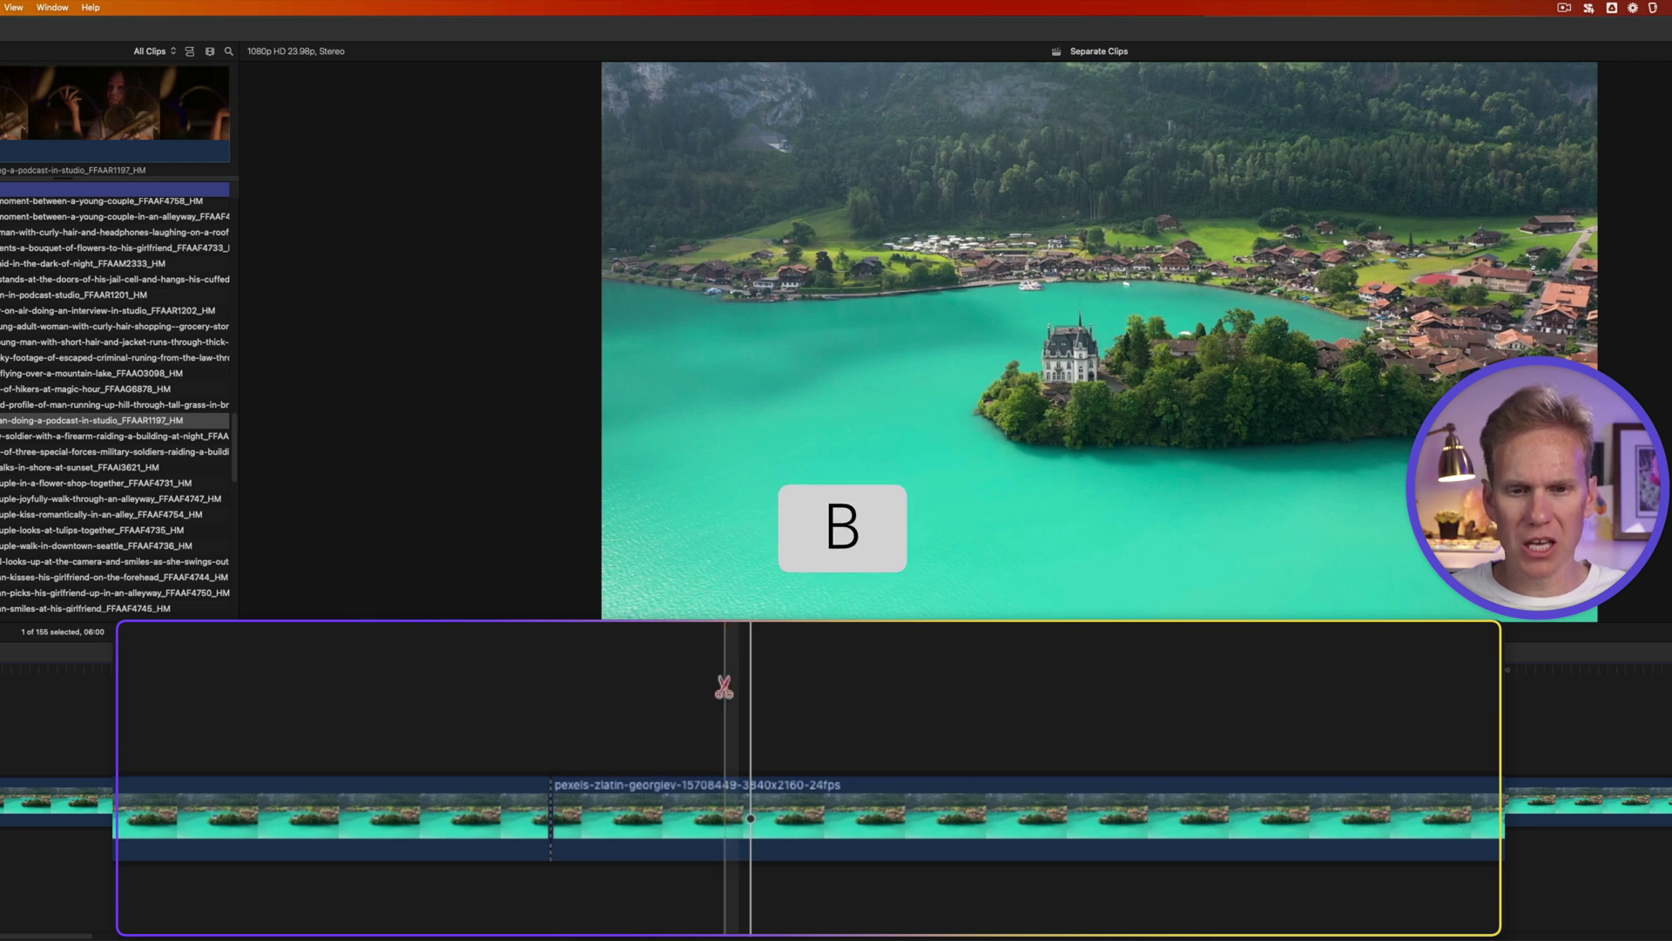
key("a")
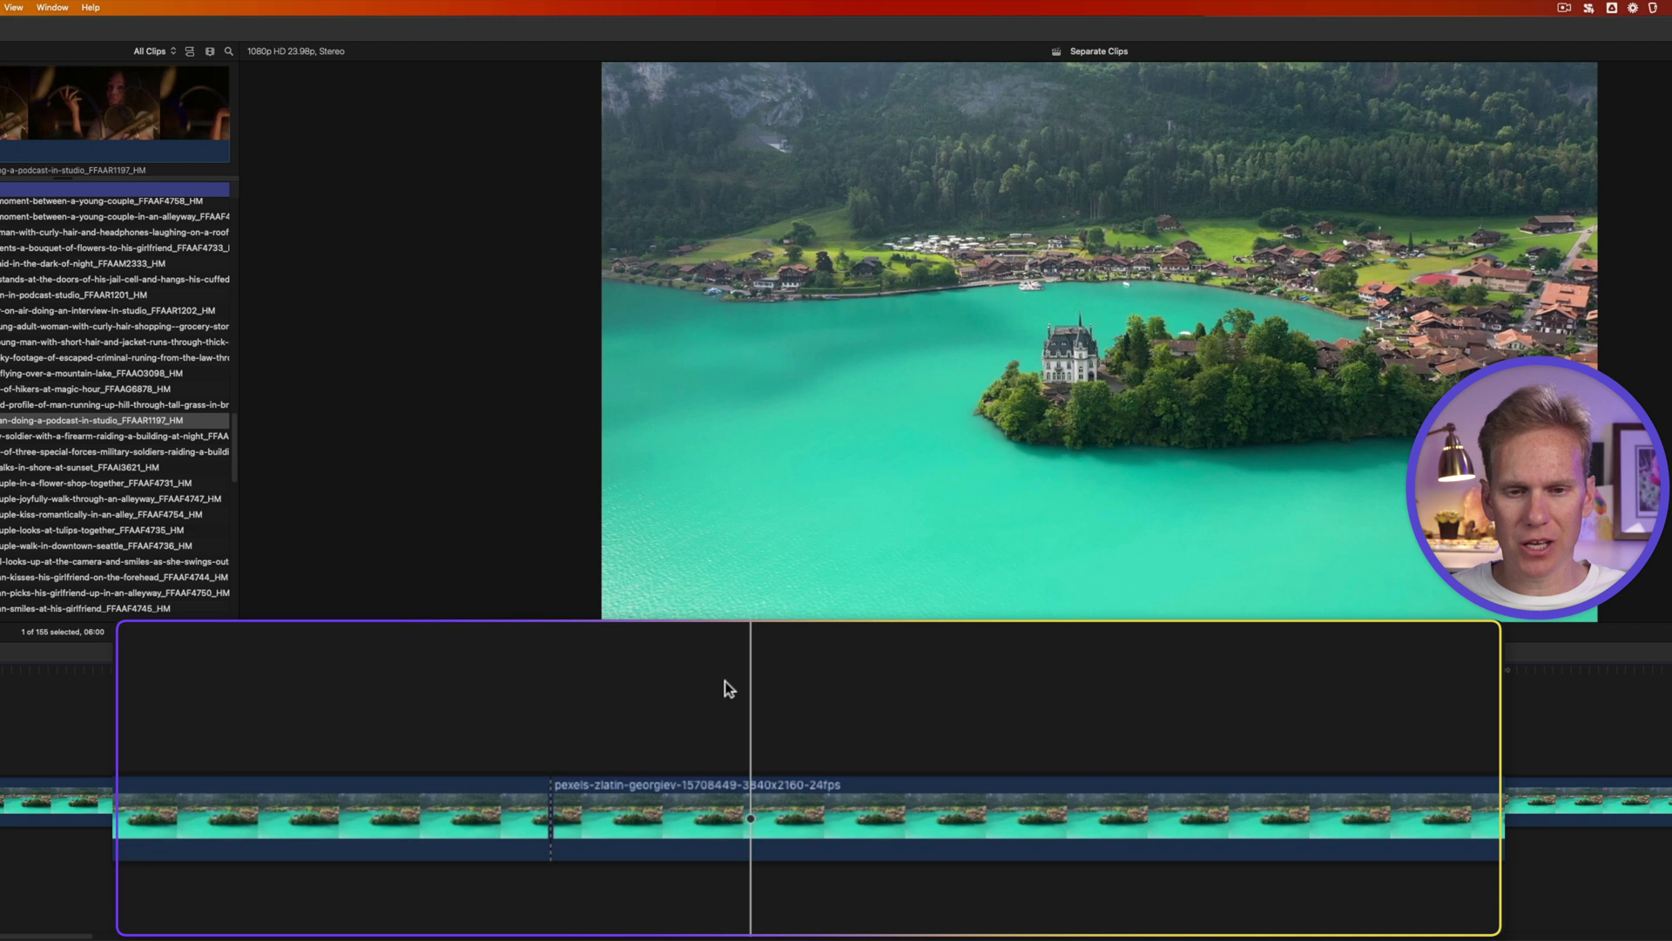
key("b")
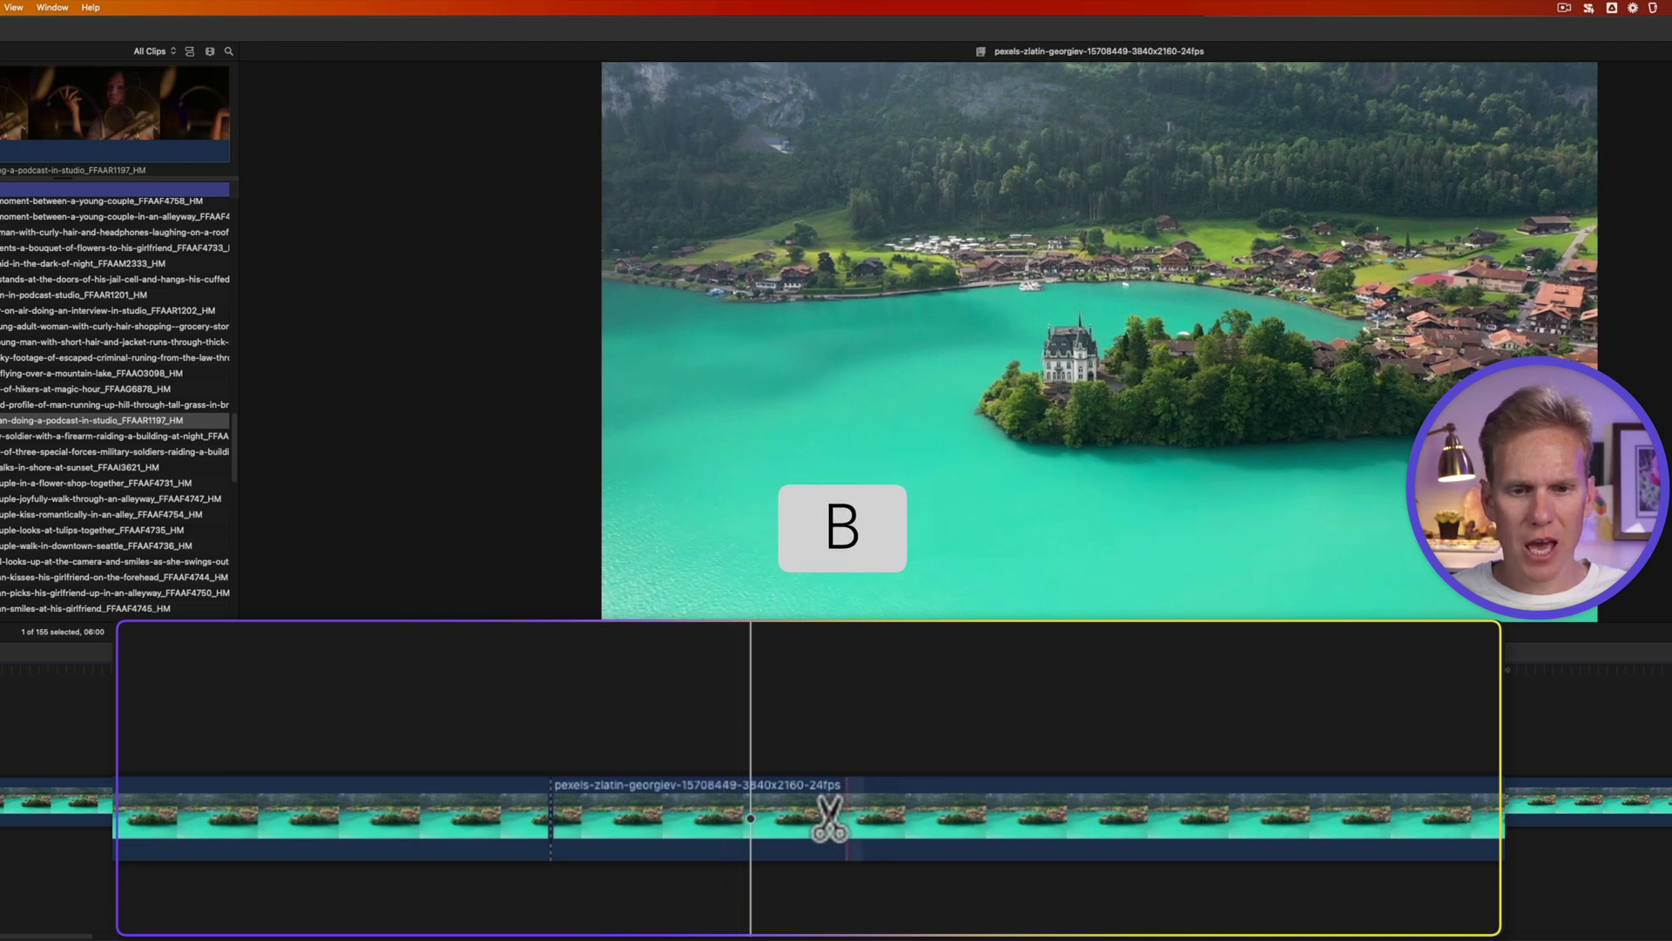
Split the lake clip once with the Blade command, and undo that split.
left_click(550, 818)
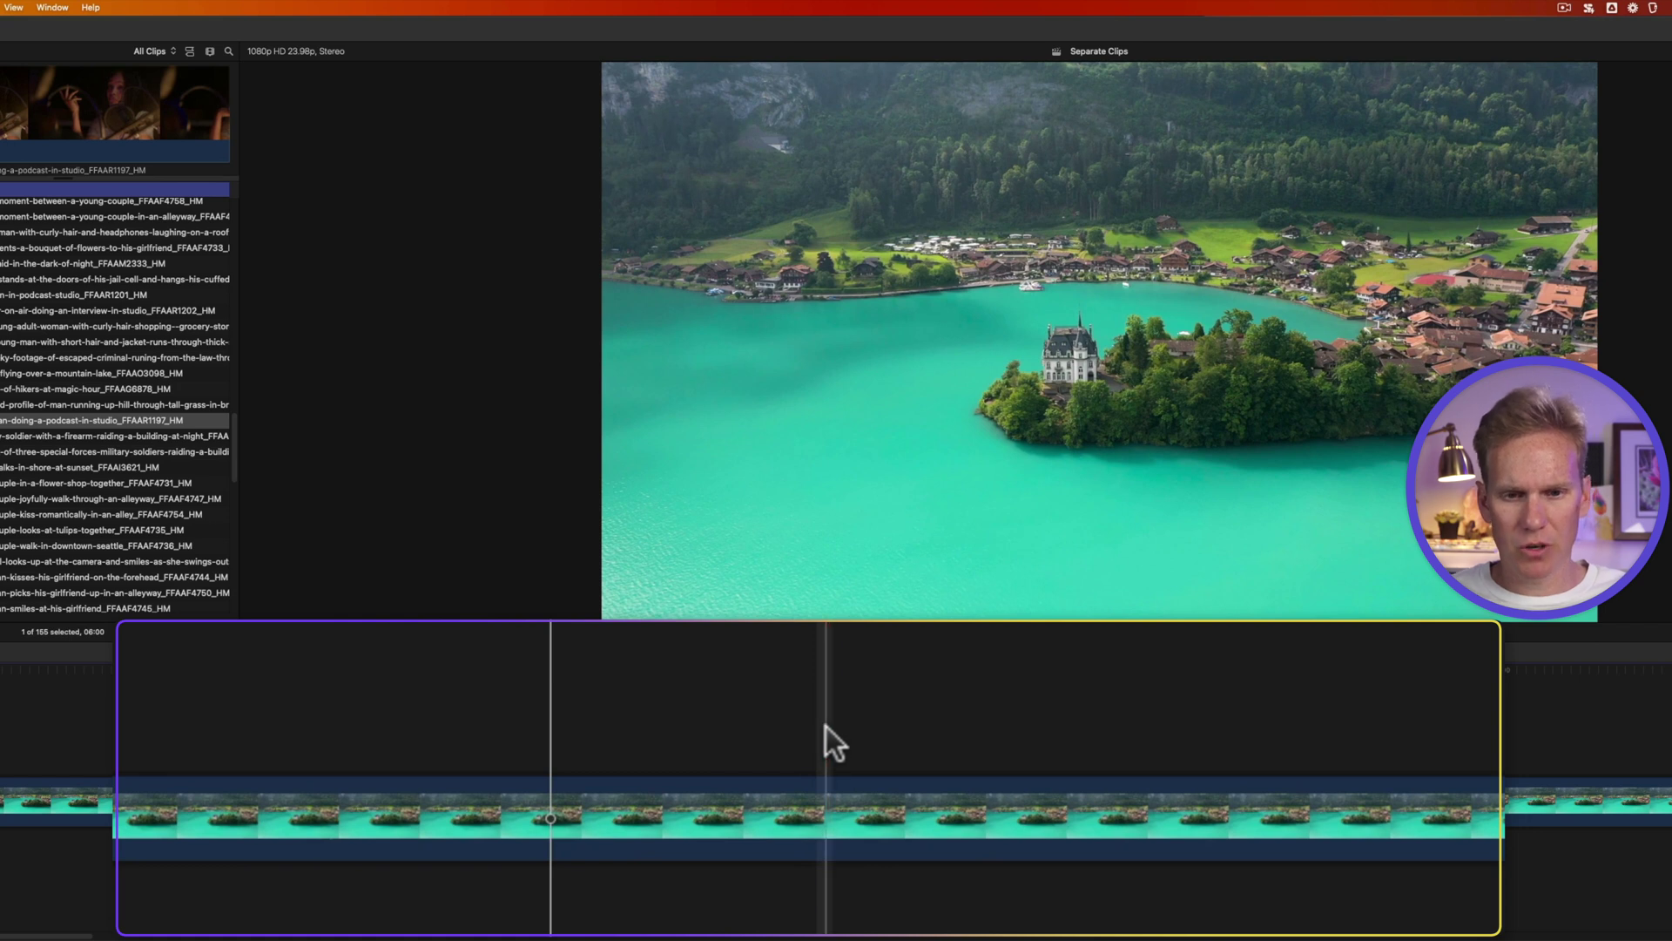
key("super+b")
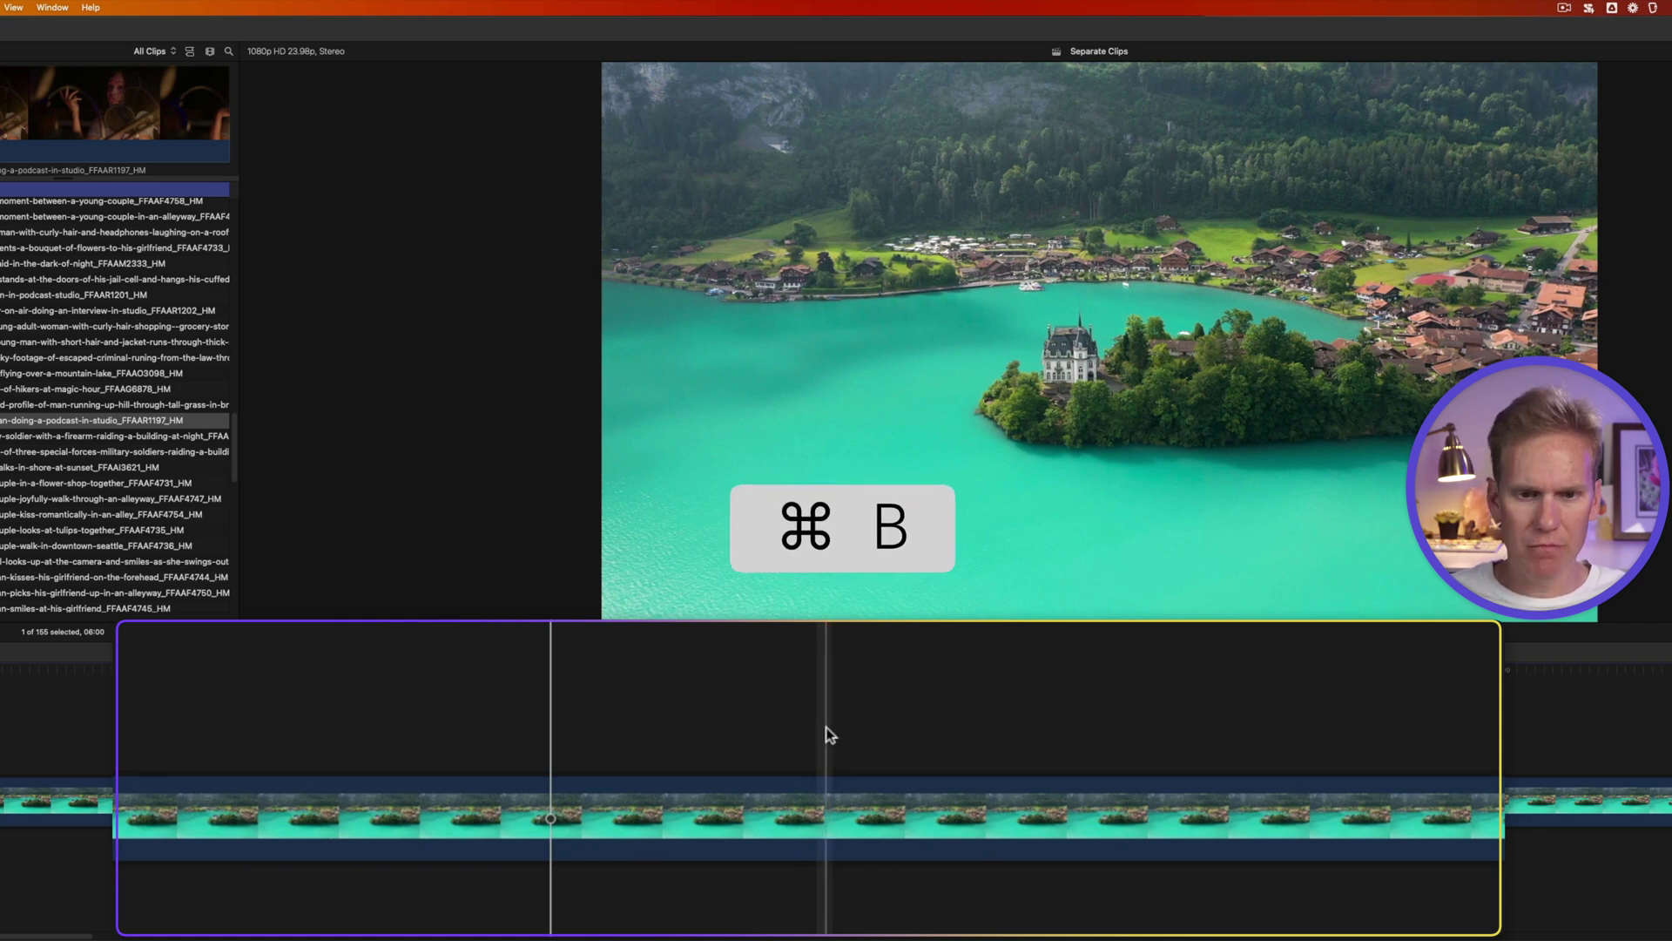
key("super+z")
left_click(826, 749)
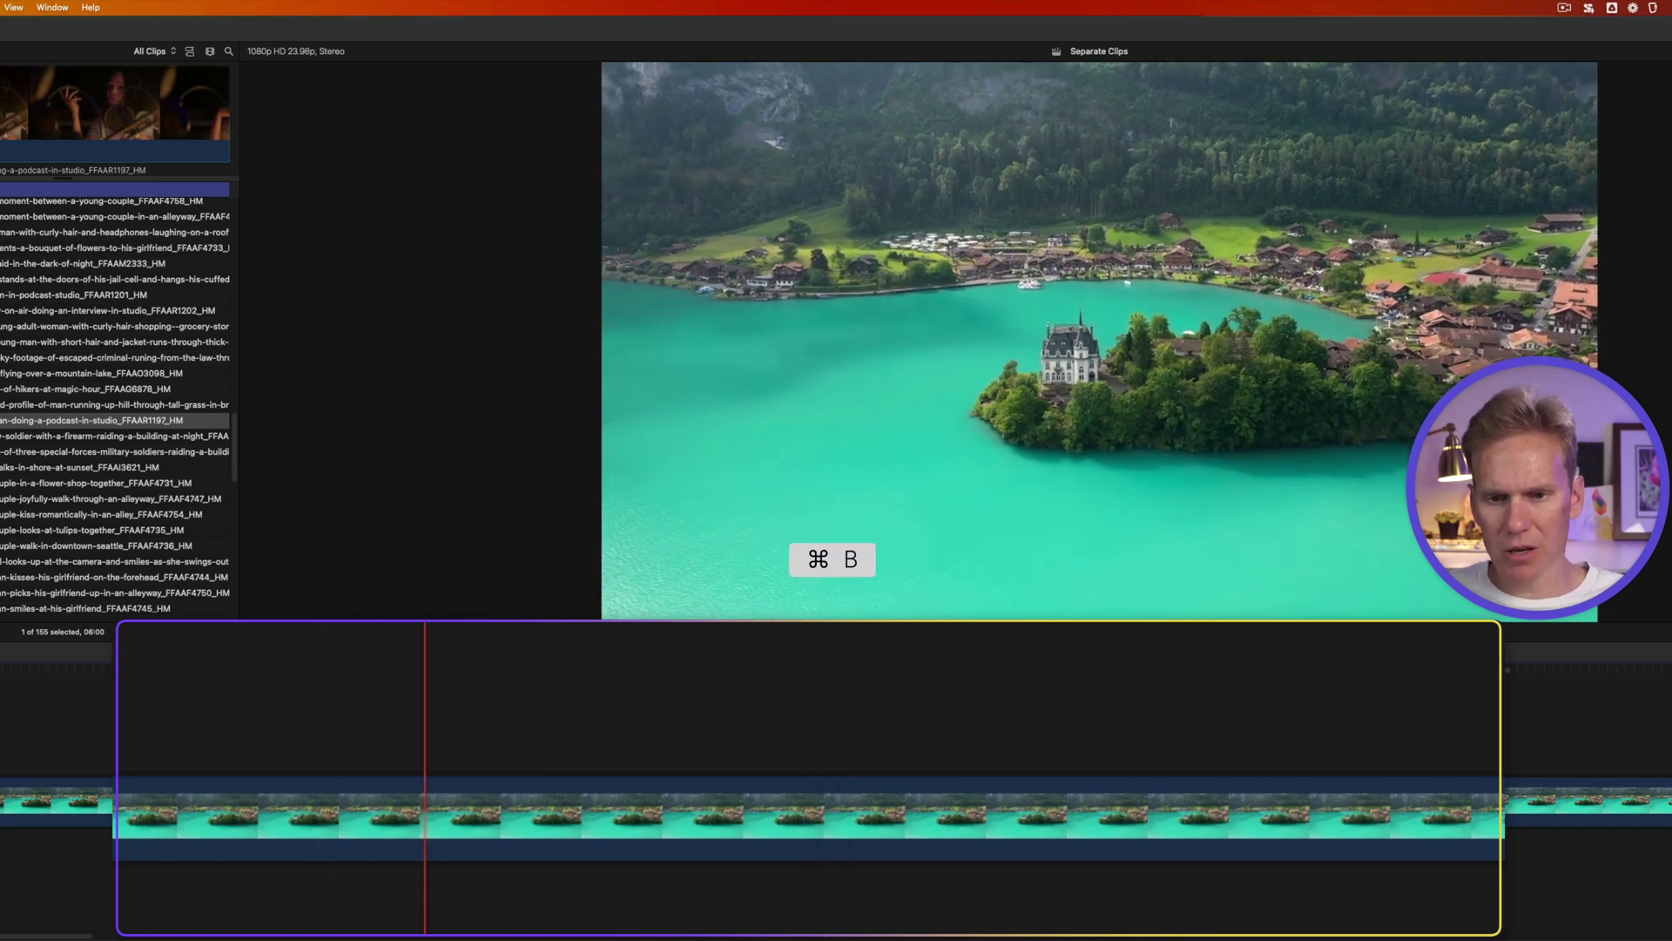
Split the lake clip at three successive points with the Blade command.
key("super+b")
key("super+b")
key("super+b")
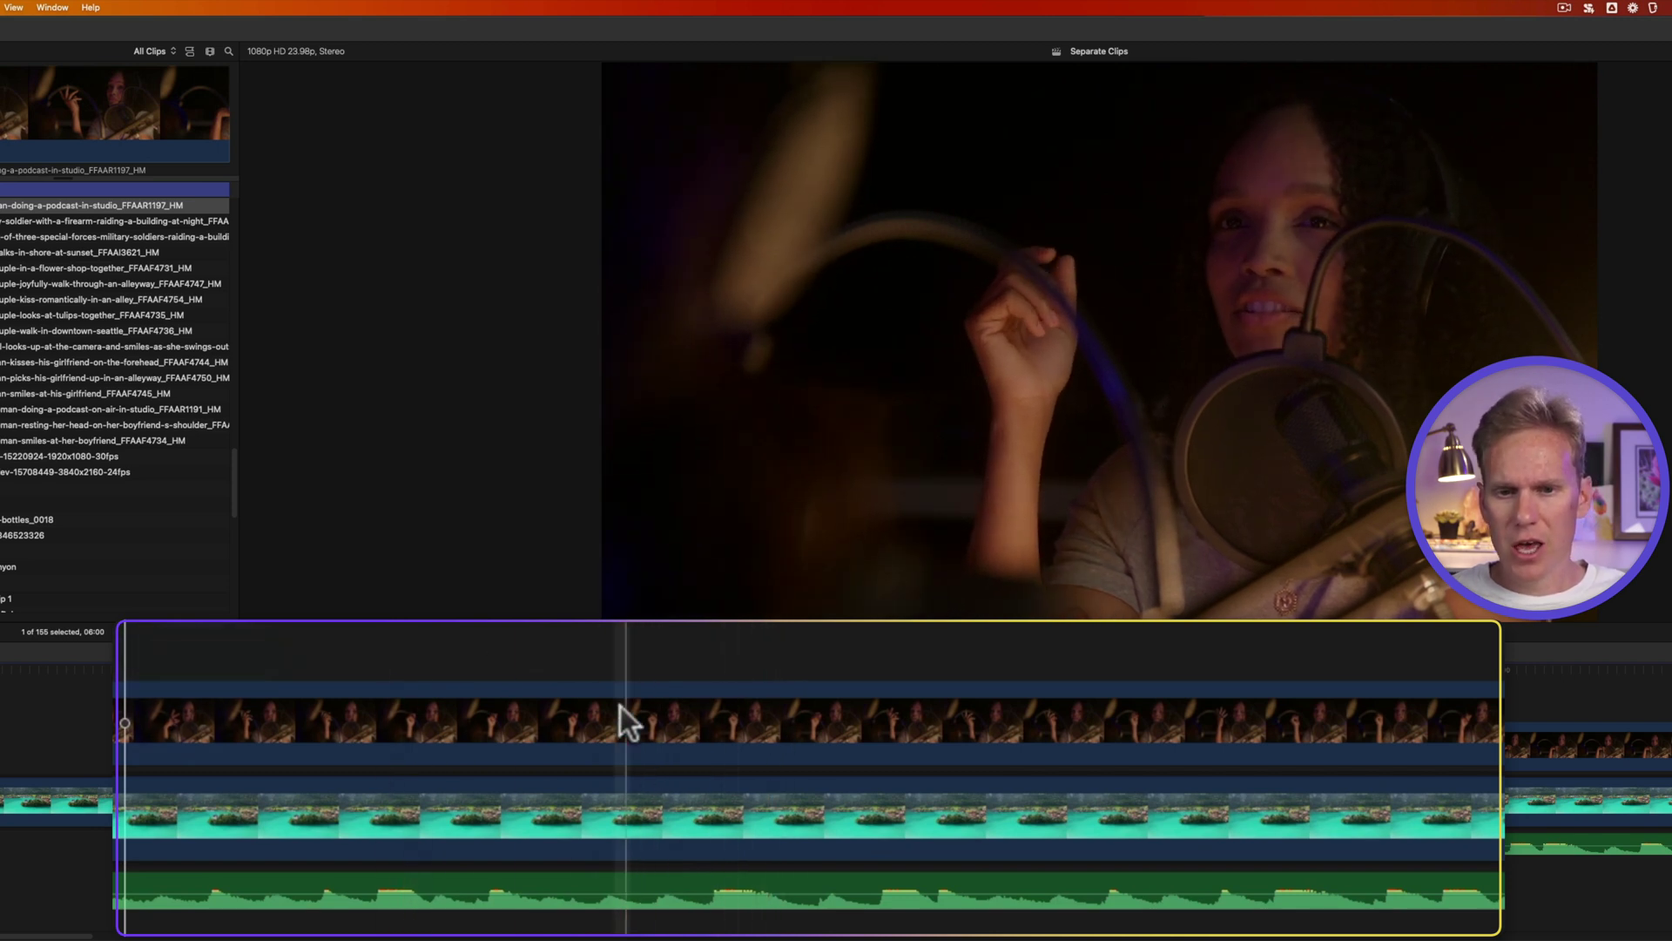
Split the stacked podcast, lake and audio clips together at one point with Blade All.
left_click(686, 646)
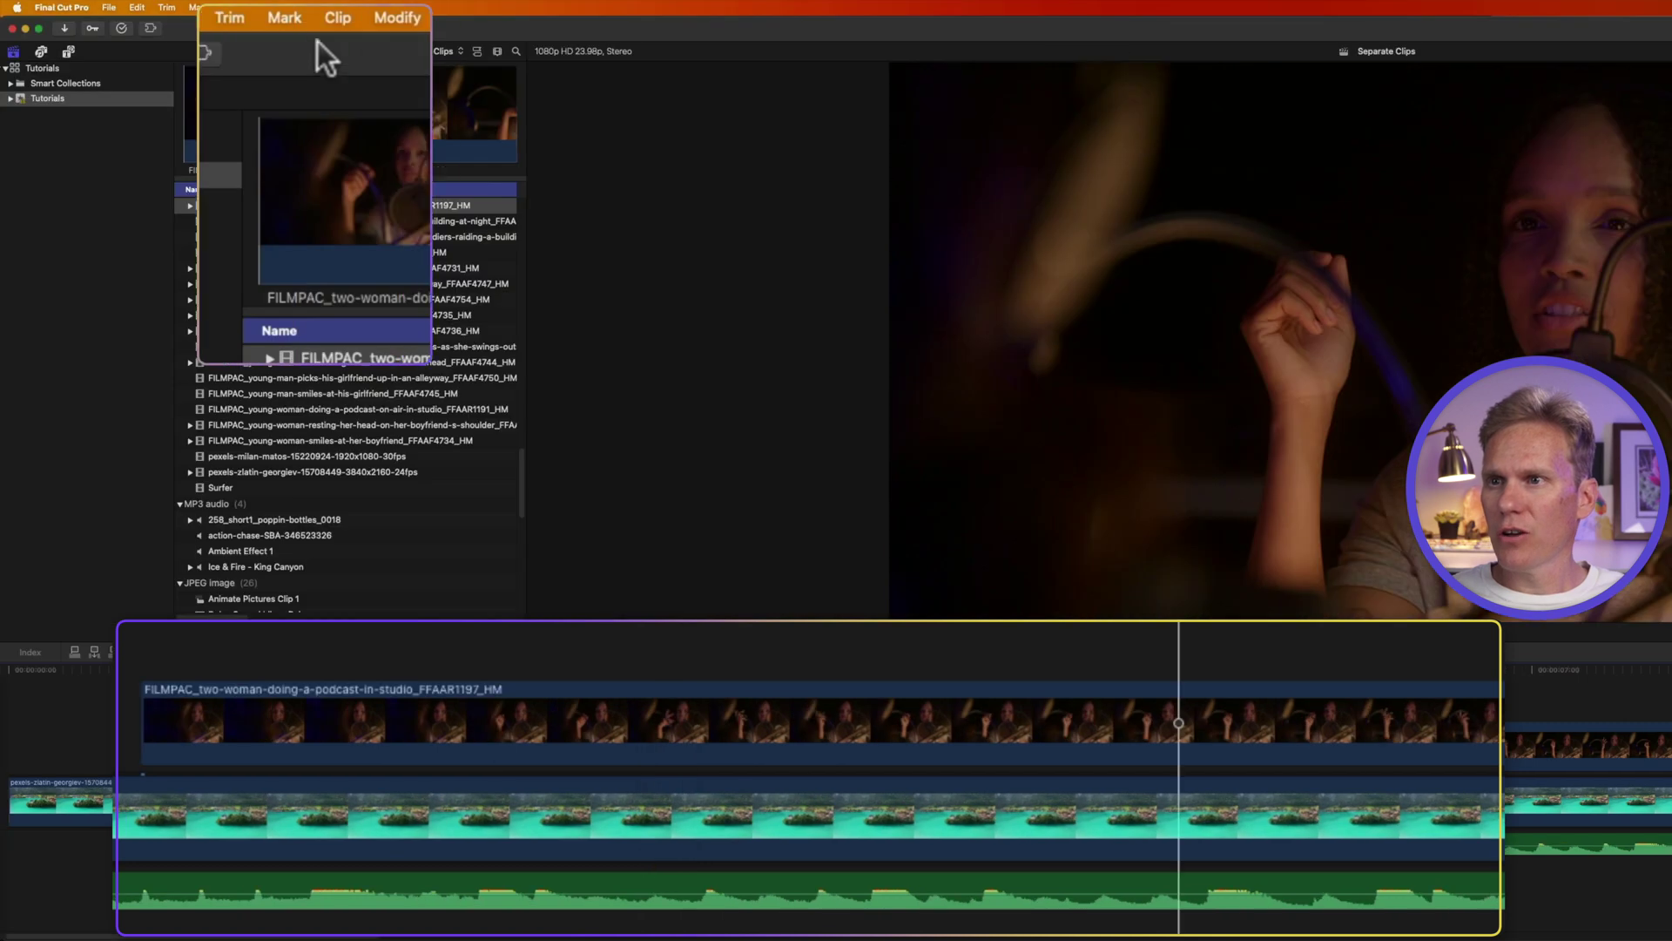
left_click(237, 17)
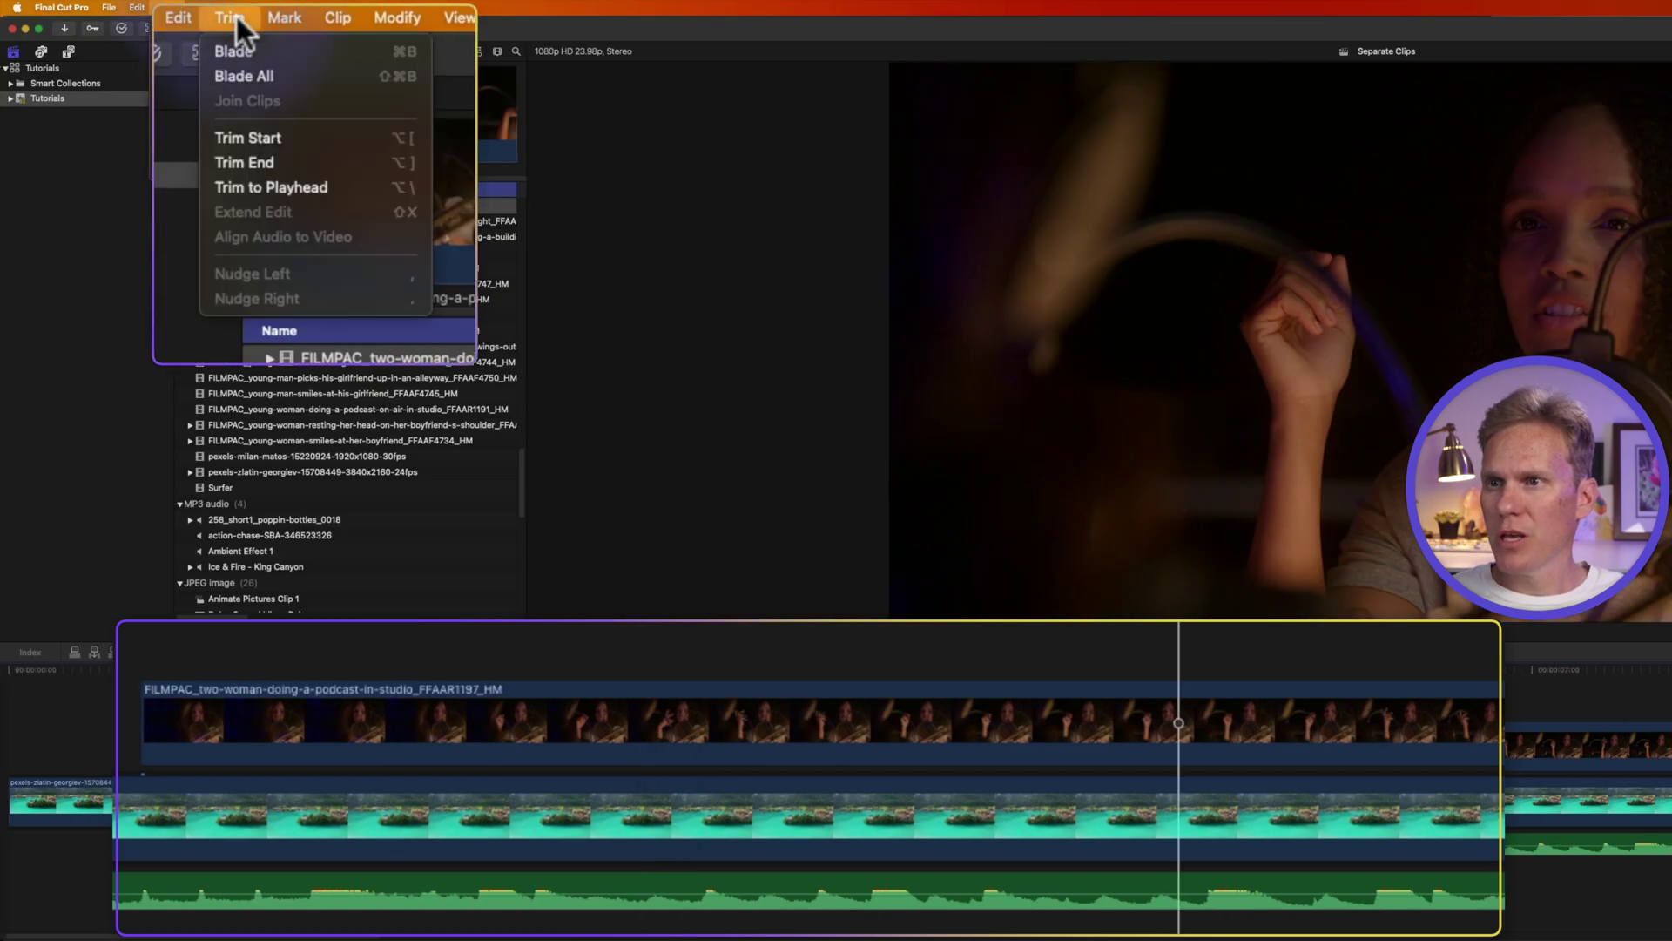
left_click(296, 76)
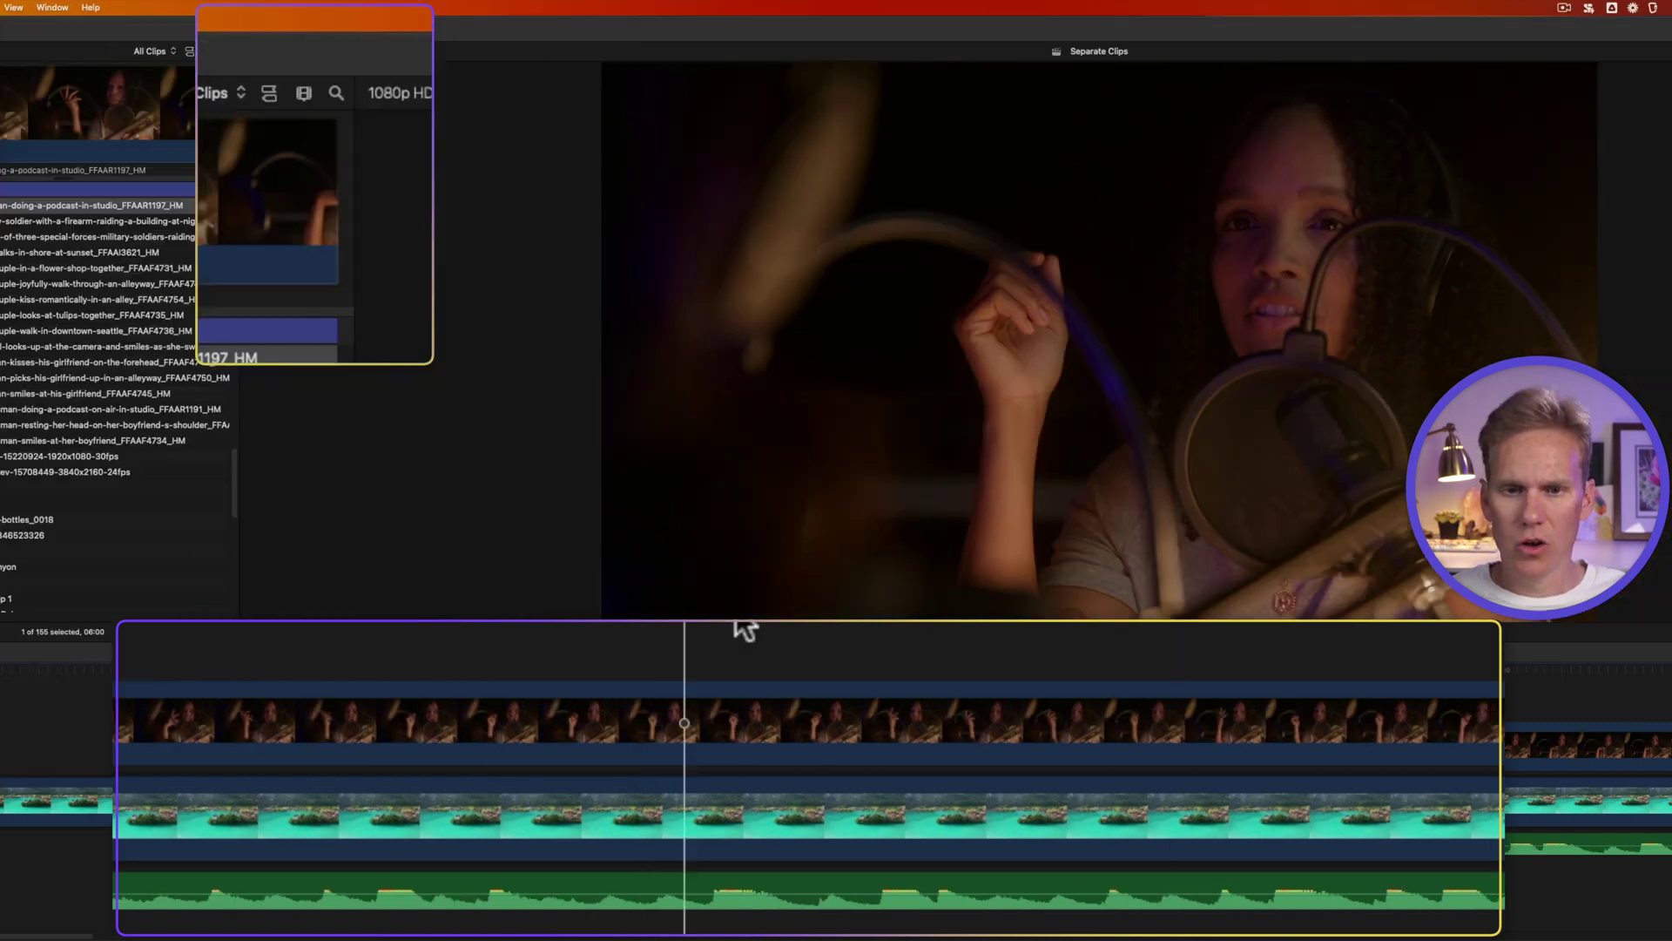
left_click(221, 631)
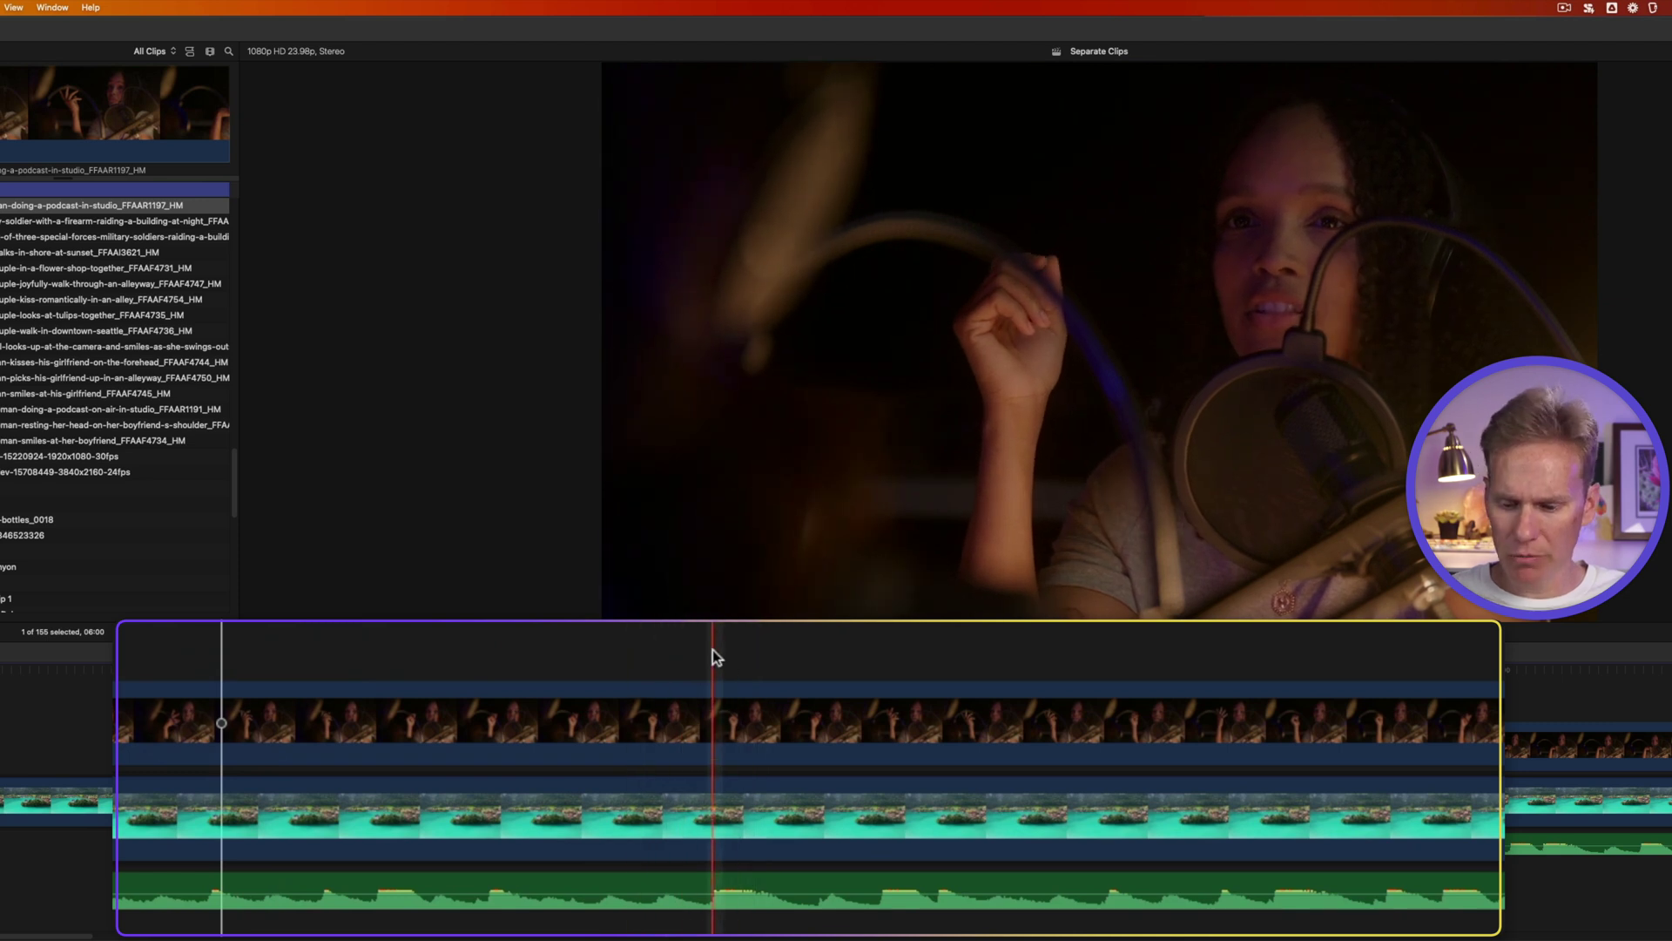
key("shift+super+b")
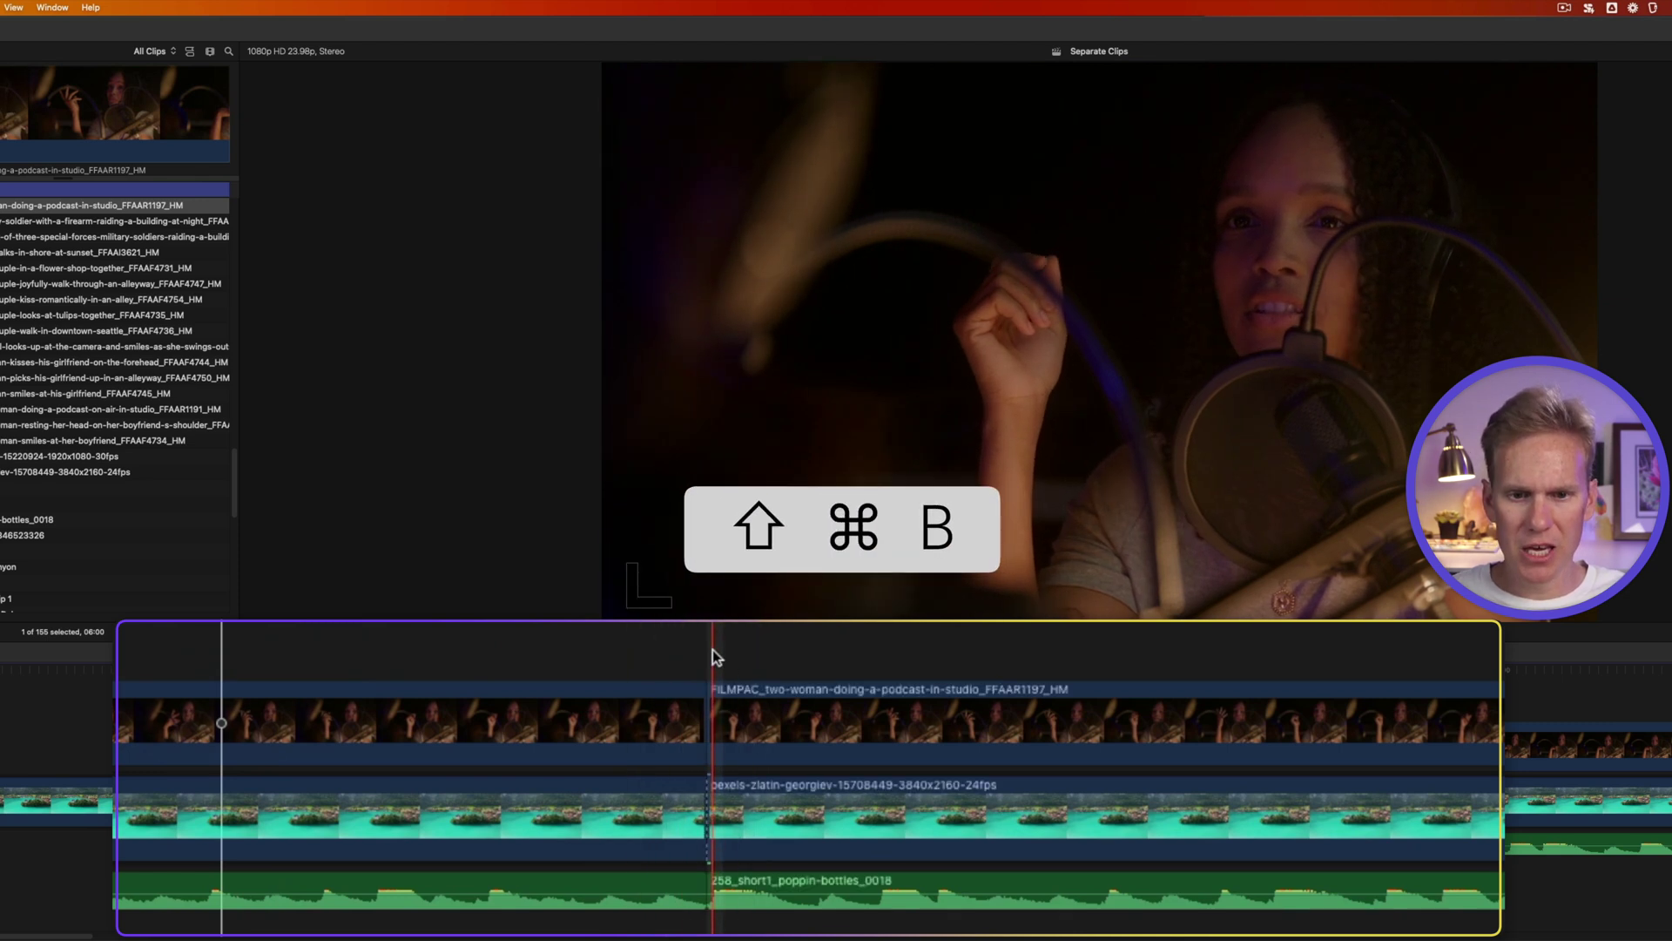
Select the podcast, lake and audio parts after the cut, and undo the Blade All split.
left_click_drag(838, 634, 887, 933)
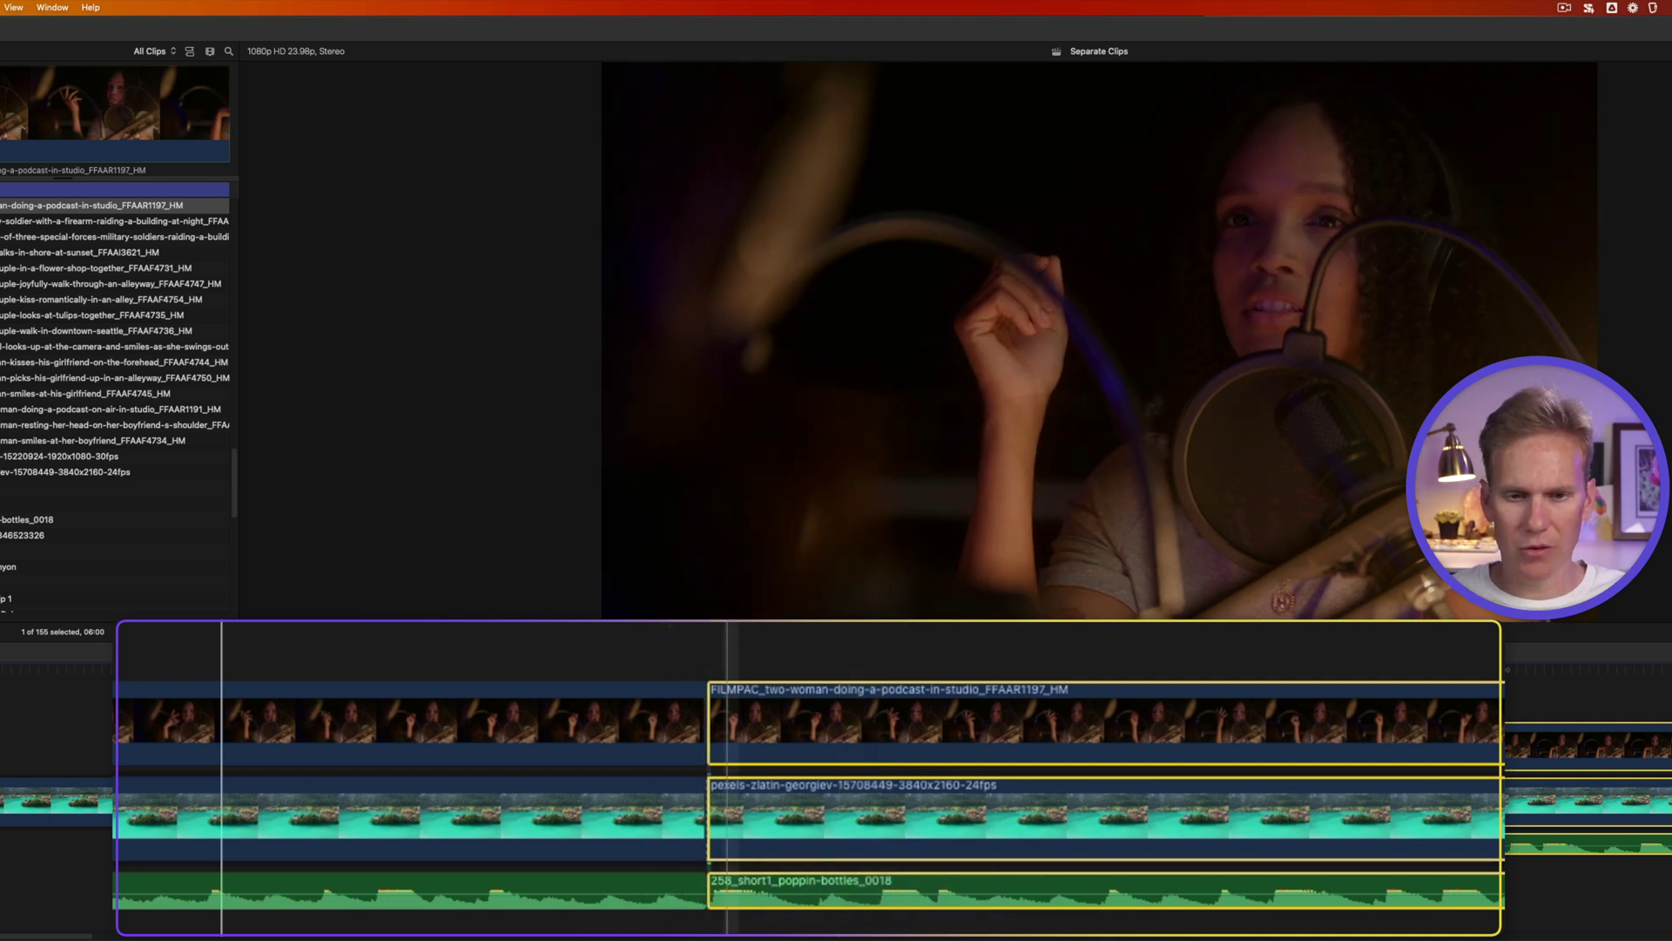
key("super+z")
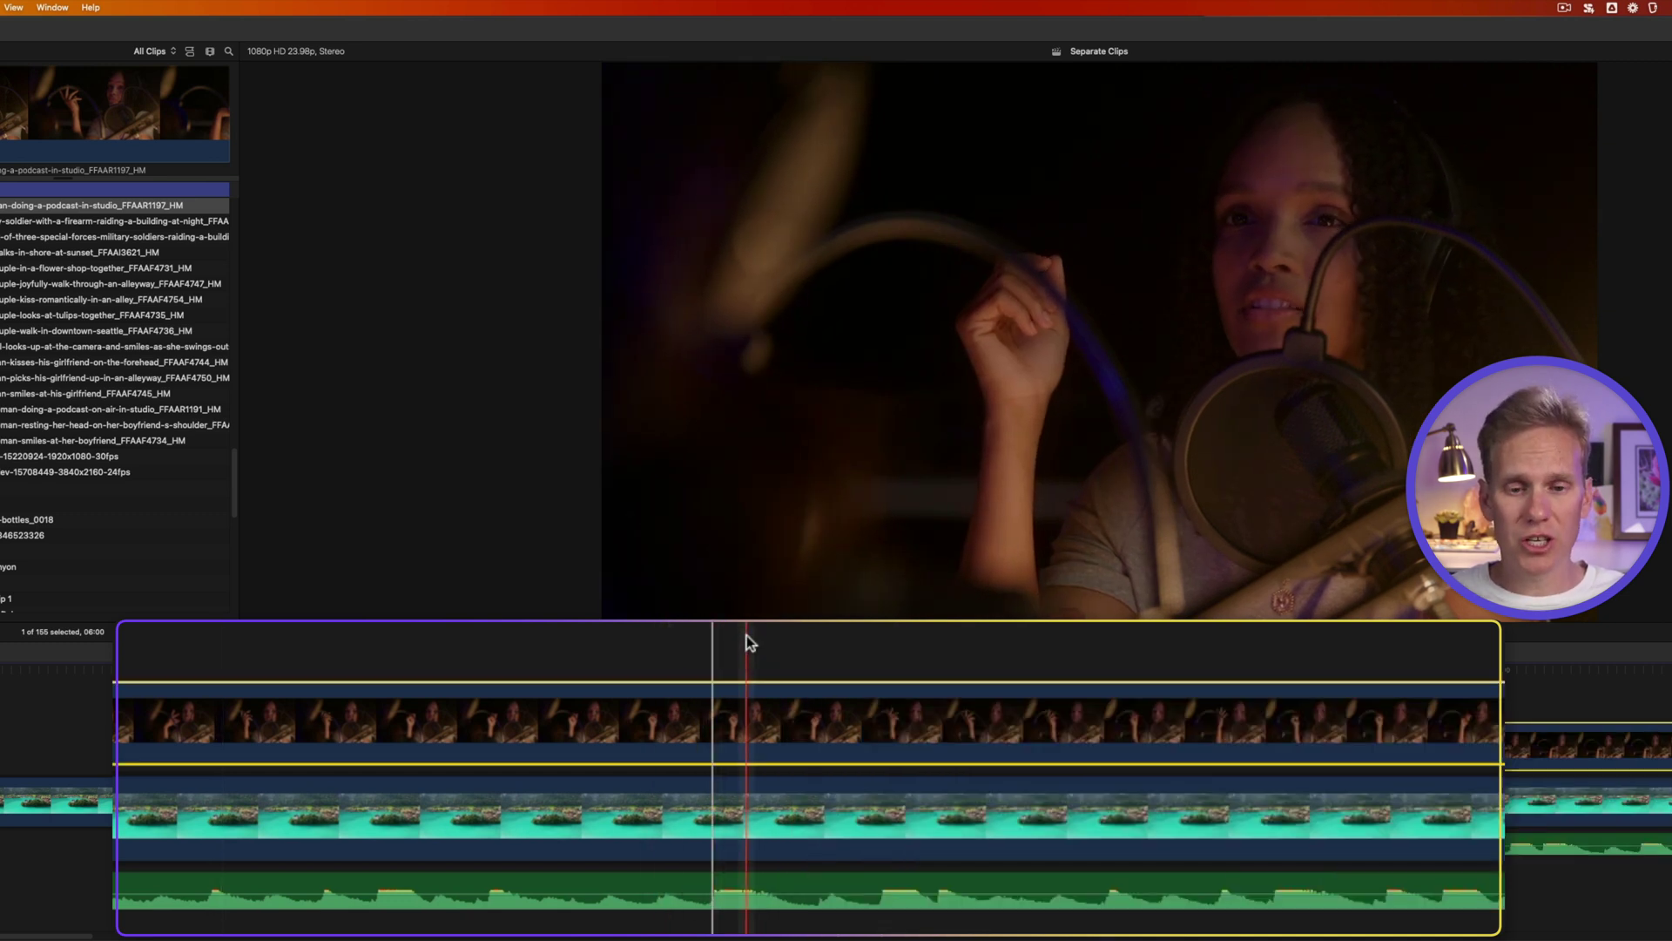
Select only the podcast and audio clips and split both at the same point with the Blade command.
left_click(733, 873, "super")
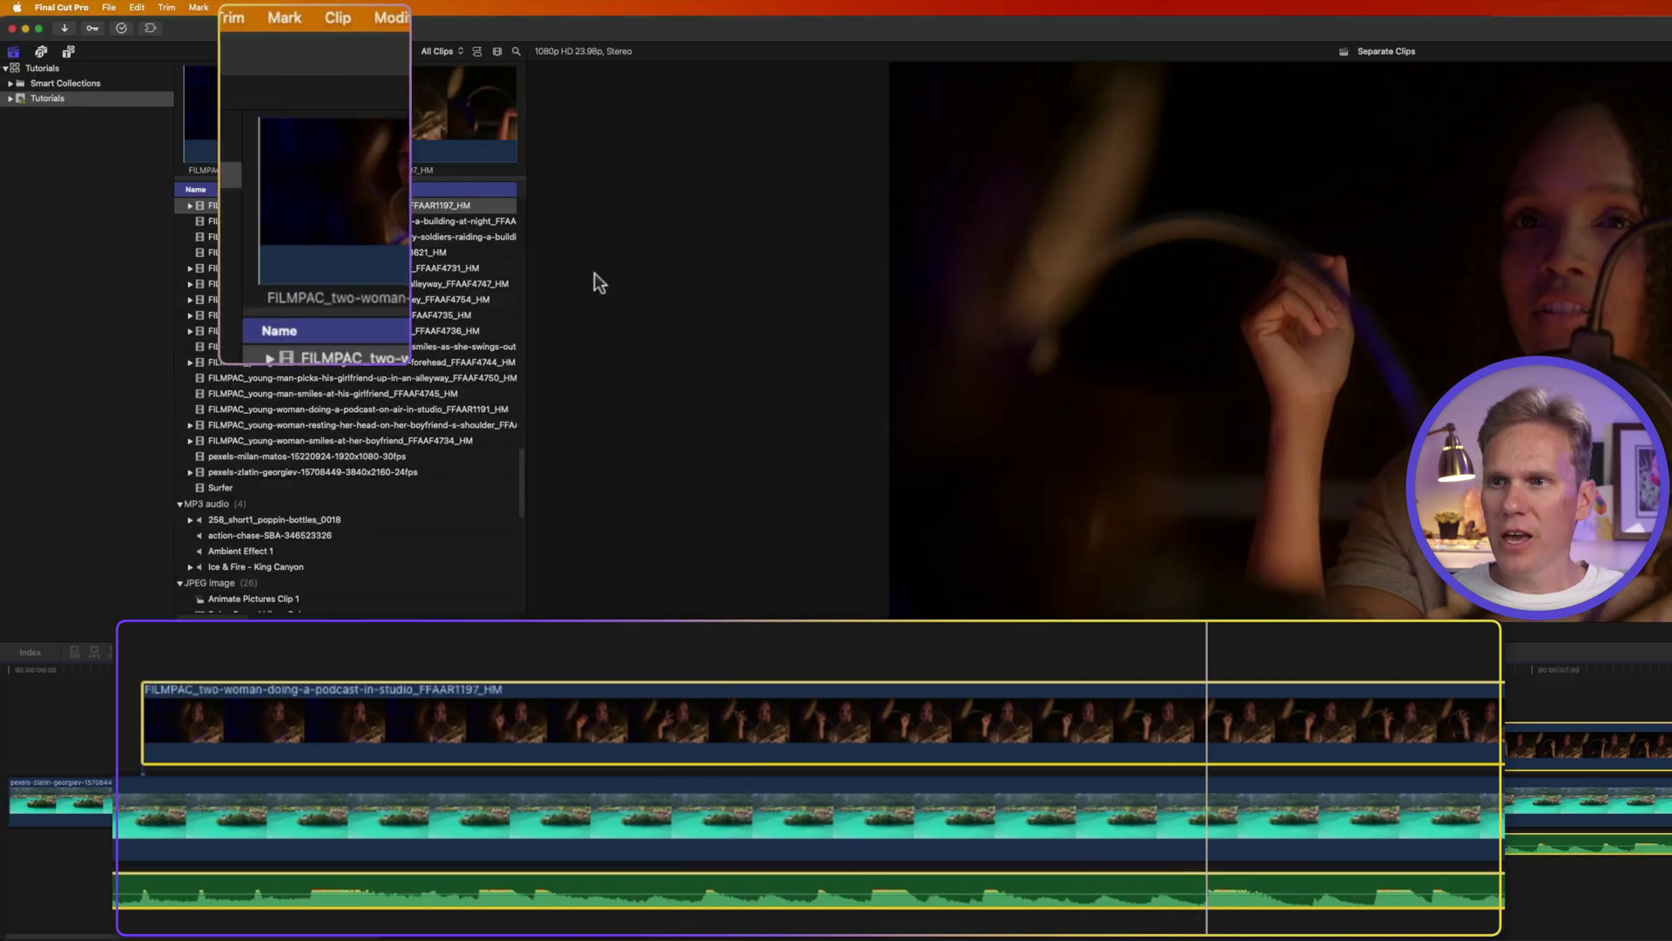
left_click(223, 19)
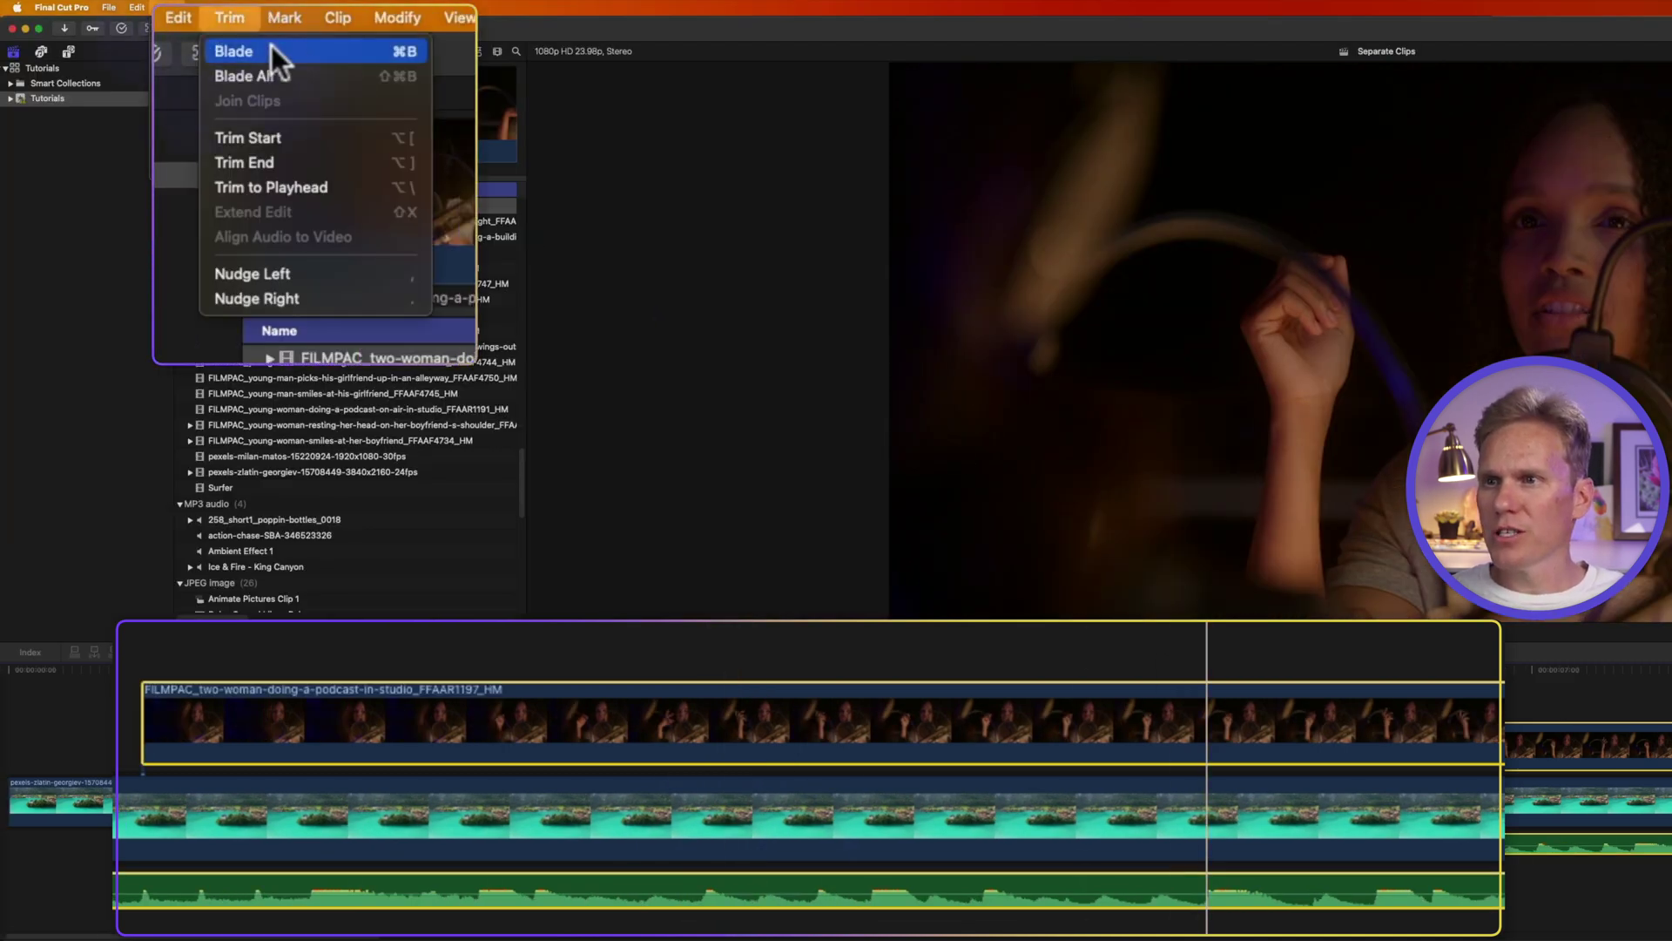
left_click(327, 54)
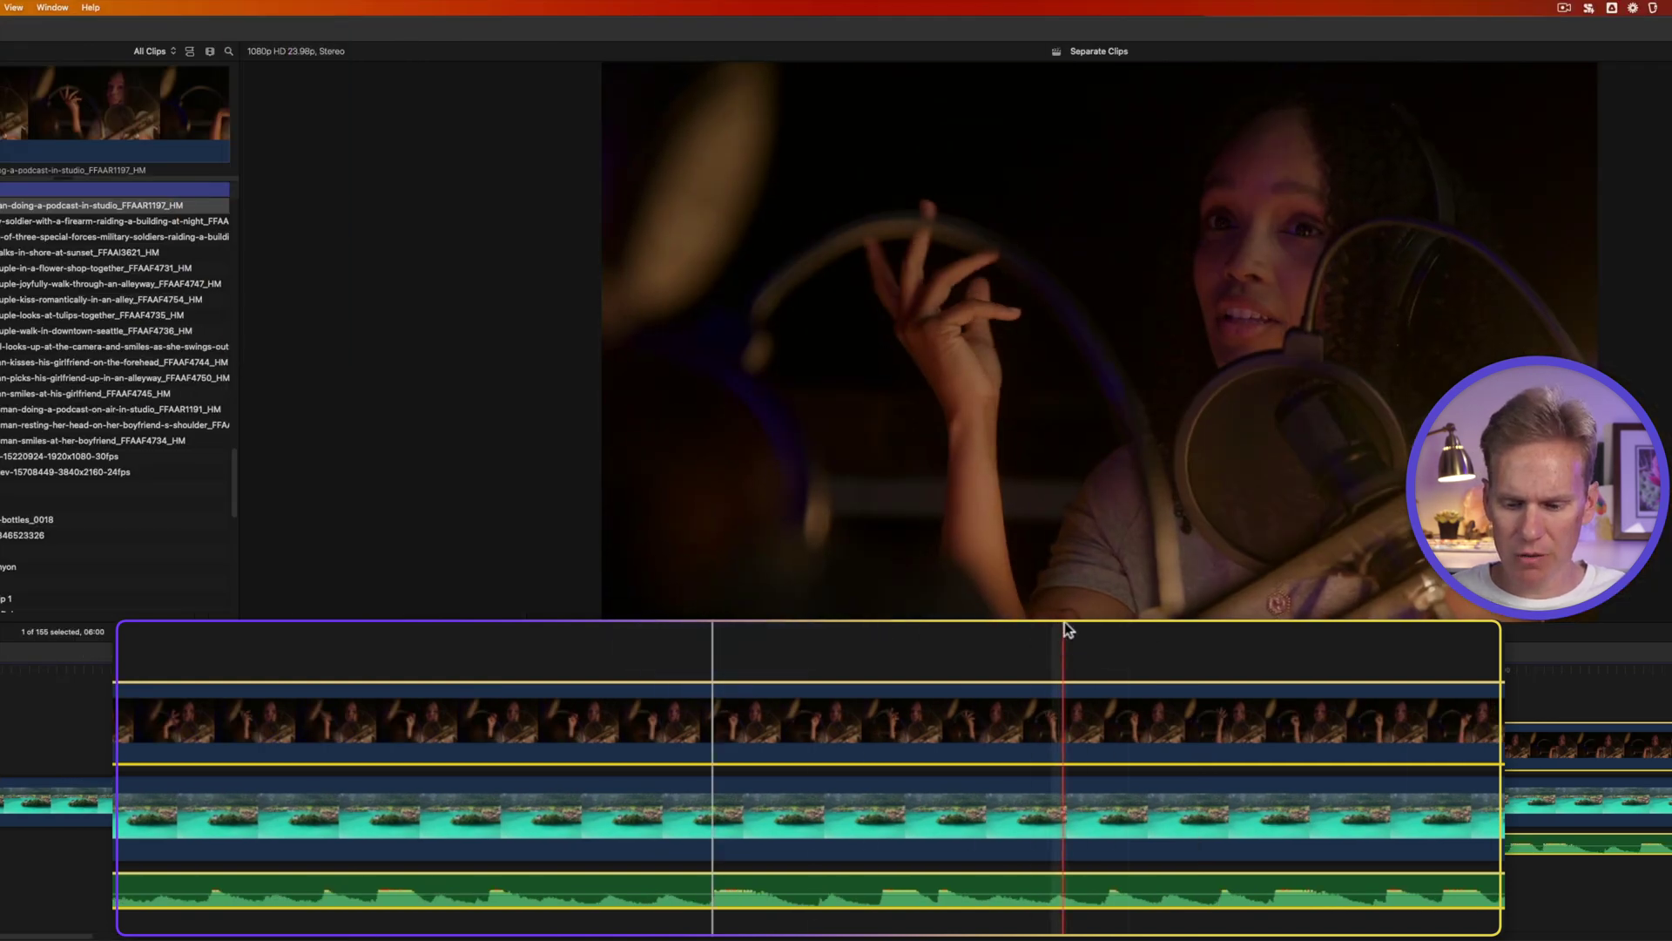
key("super+b")
Select the clips from the cut onward across all three layers and delete them.
left_click_drag(1124, 670, 1163, 894)
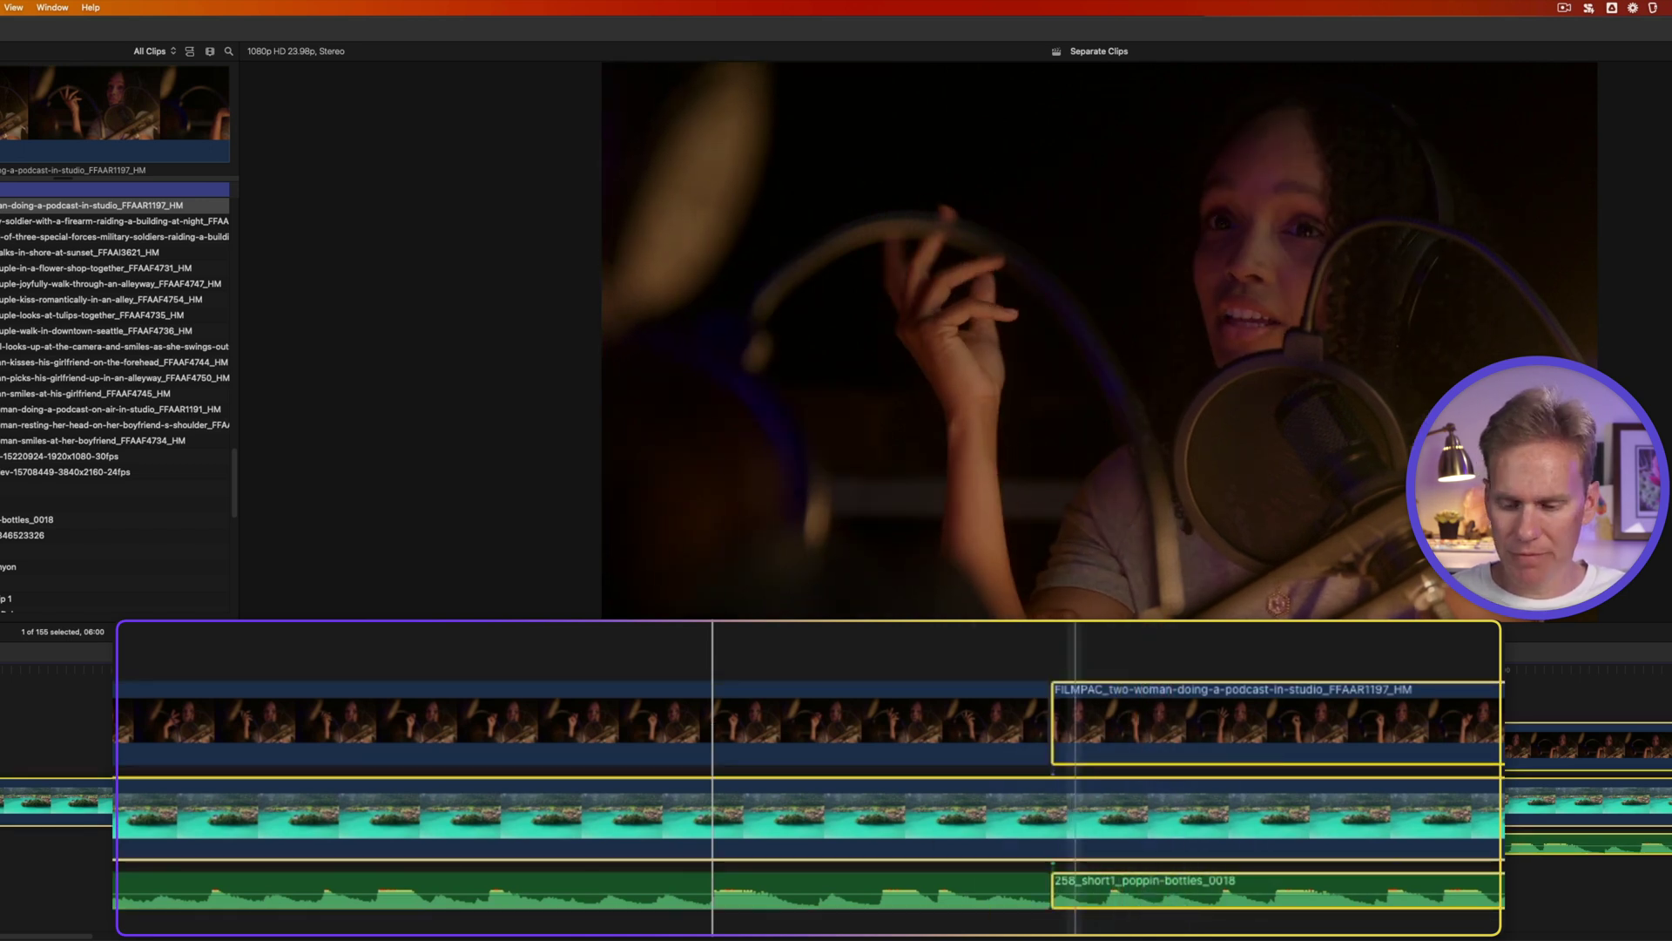
key("Delete")
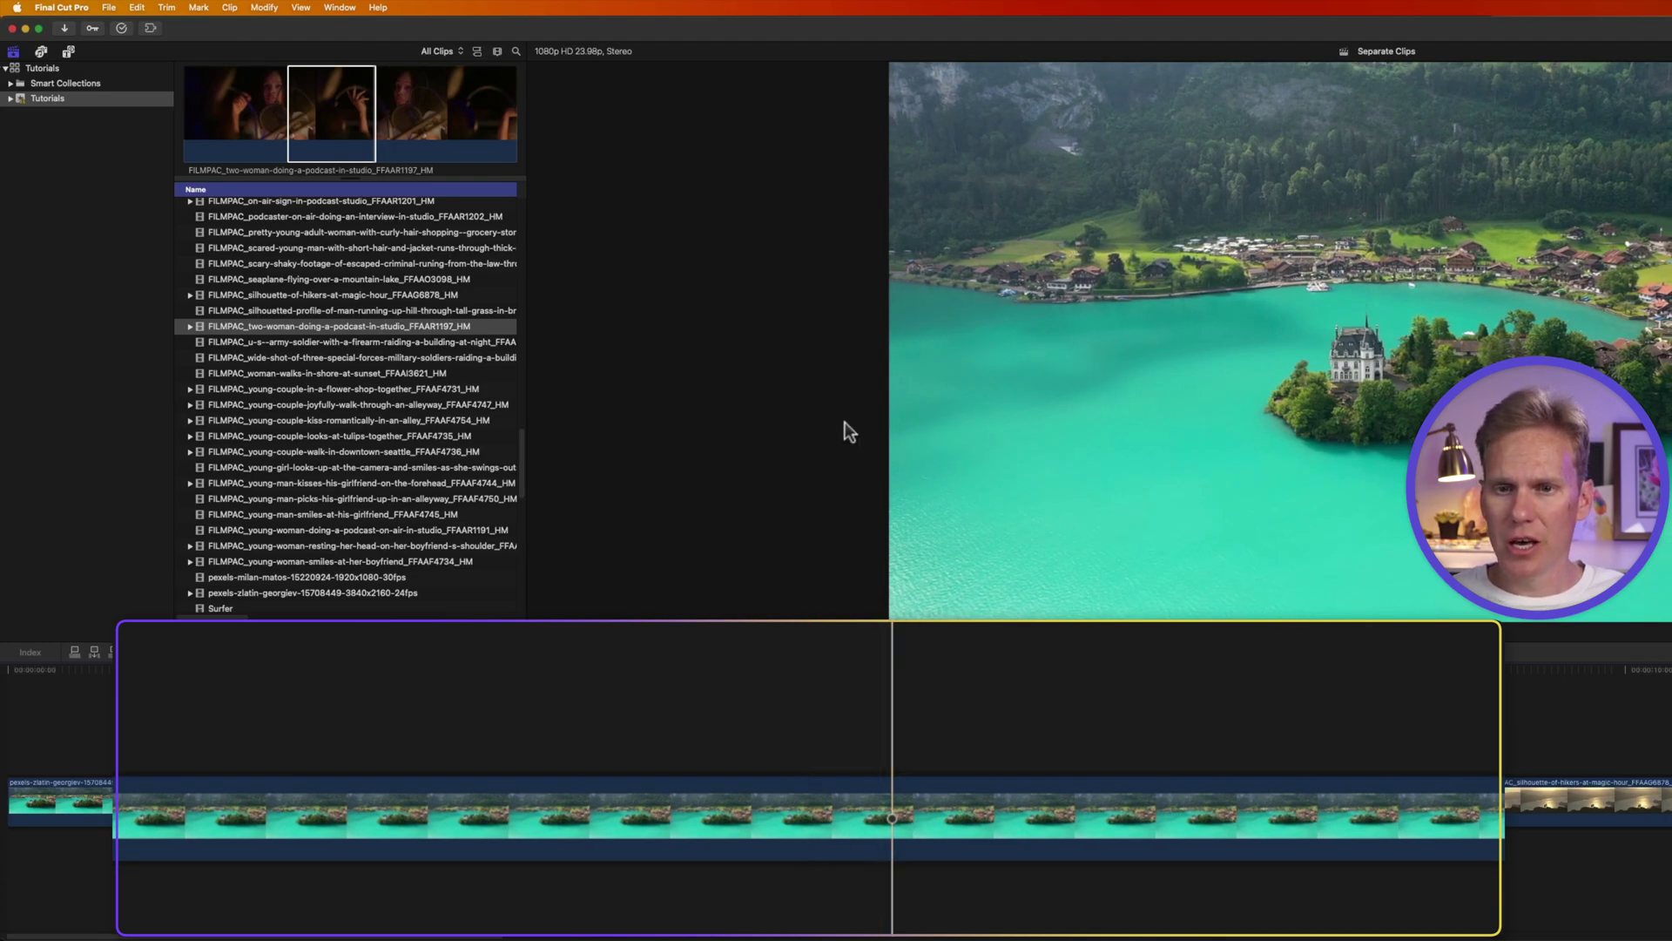
Insert the marked range of the two-woman podcast clip into the lake clip at the playhead, and select the lake parts on both sides.
left_click(338, 111)
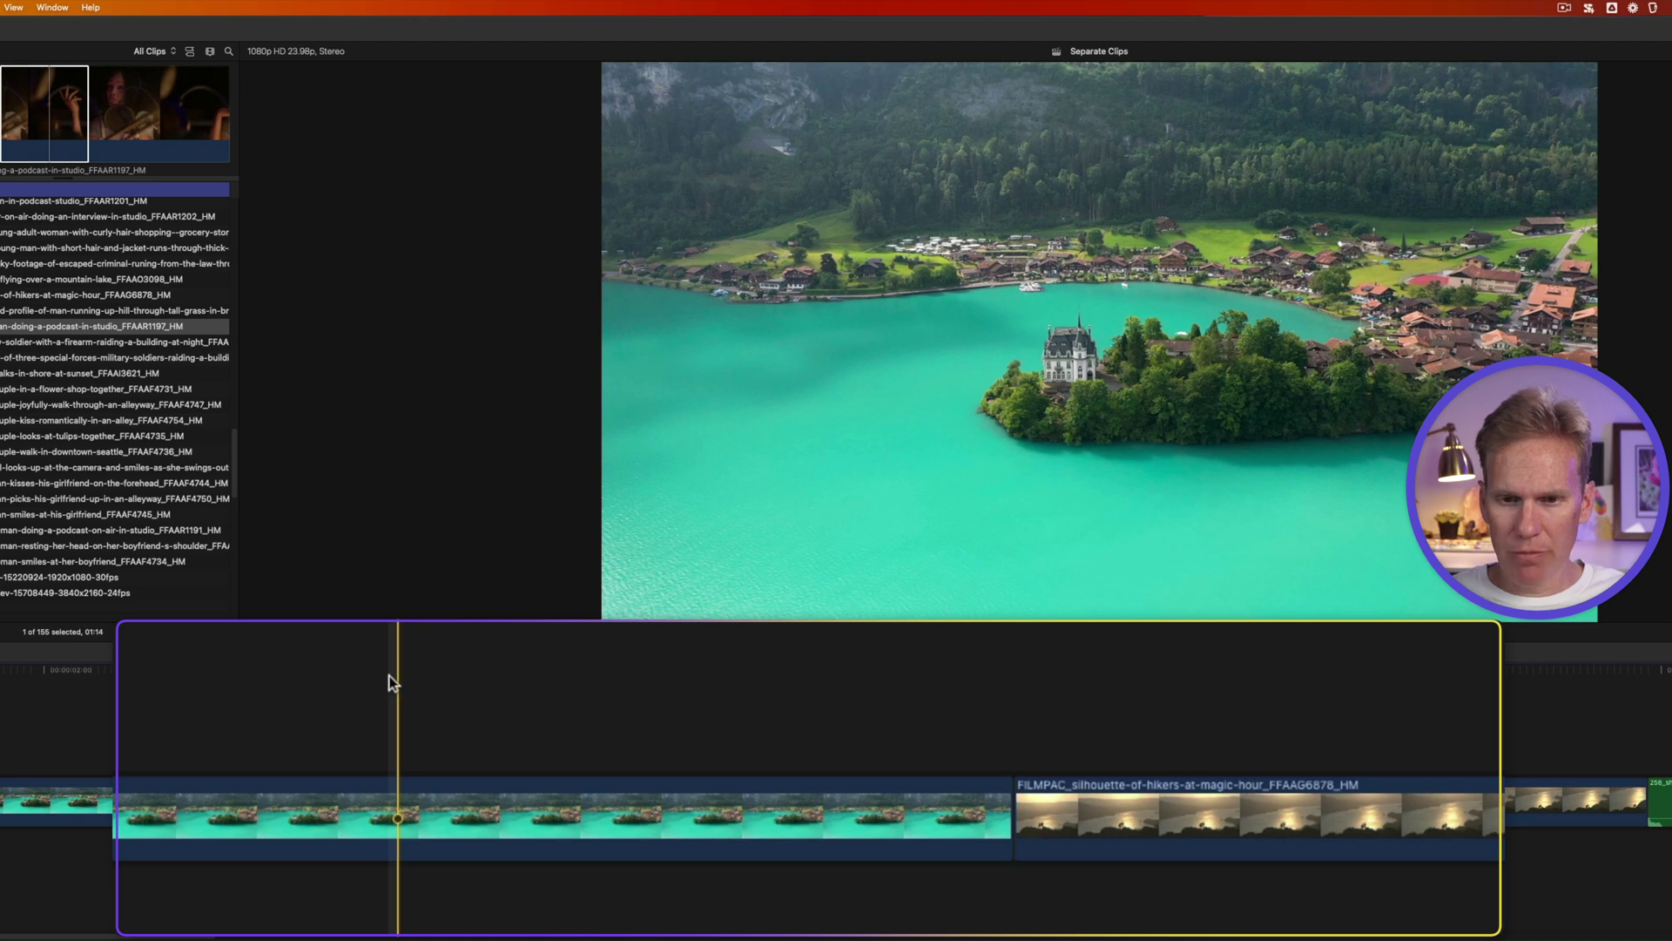
key("w")
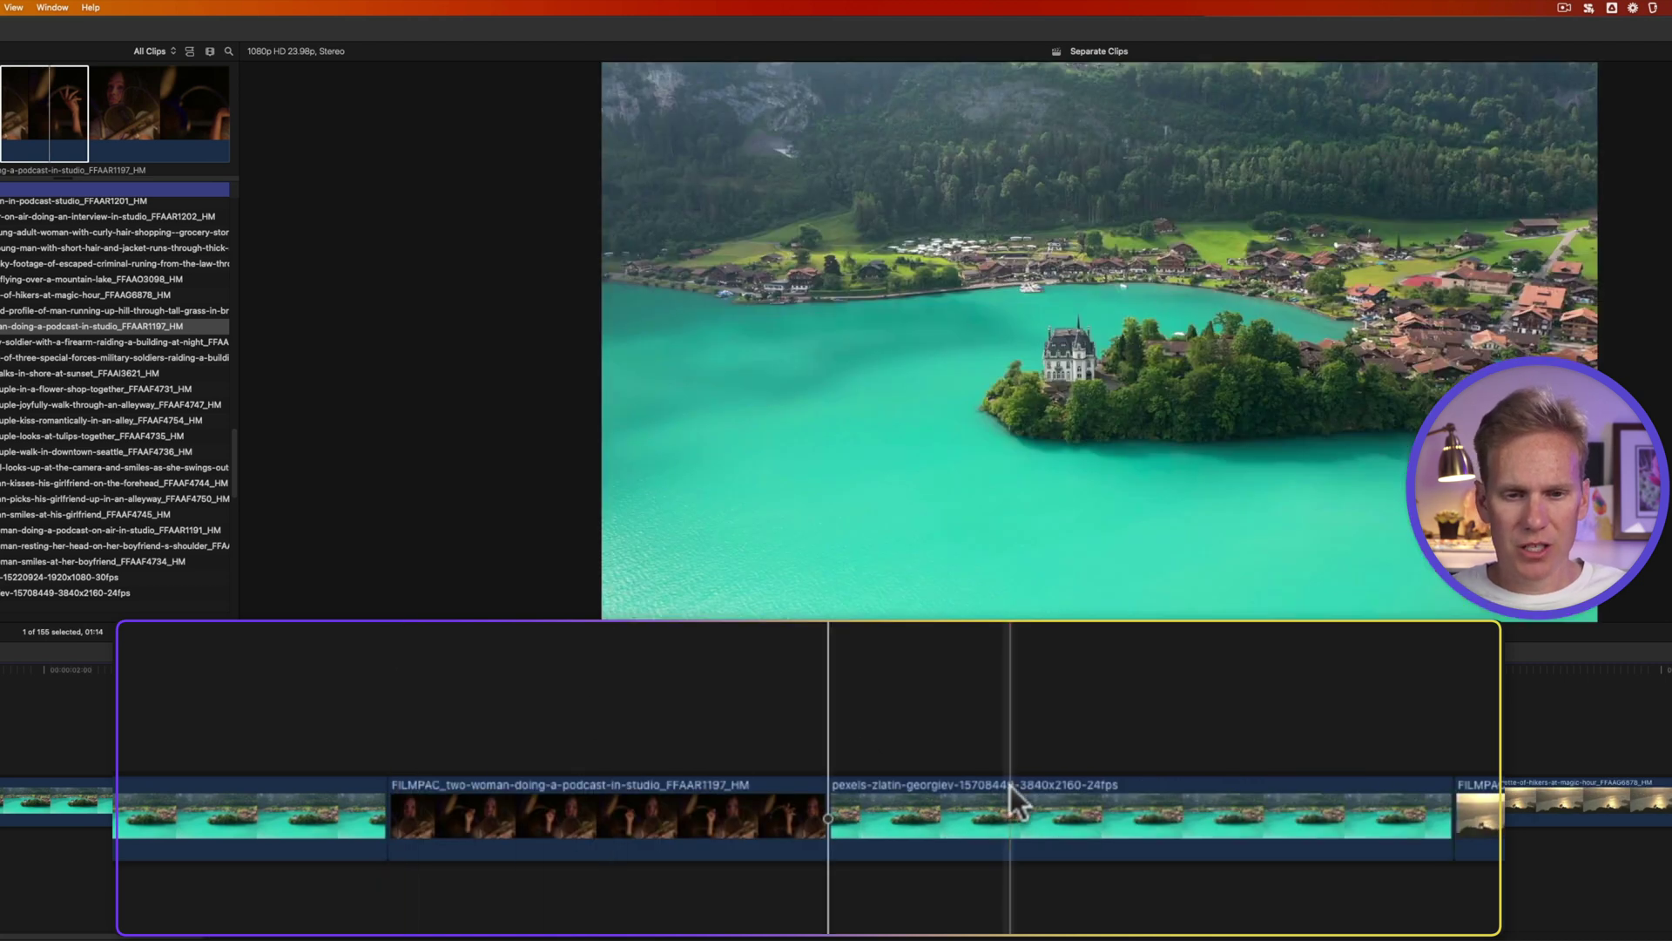
left_click(1010, 786)
left_click(228, 845, "super")
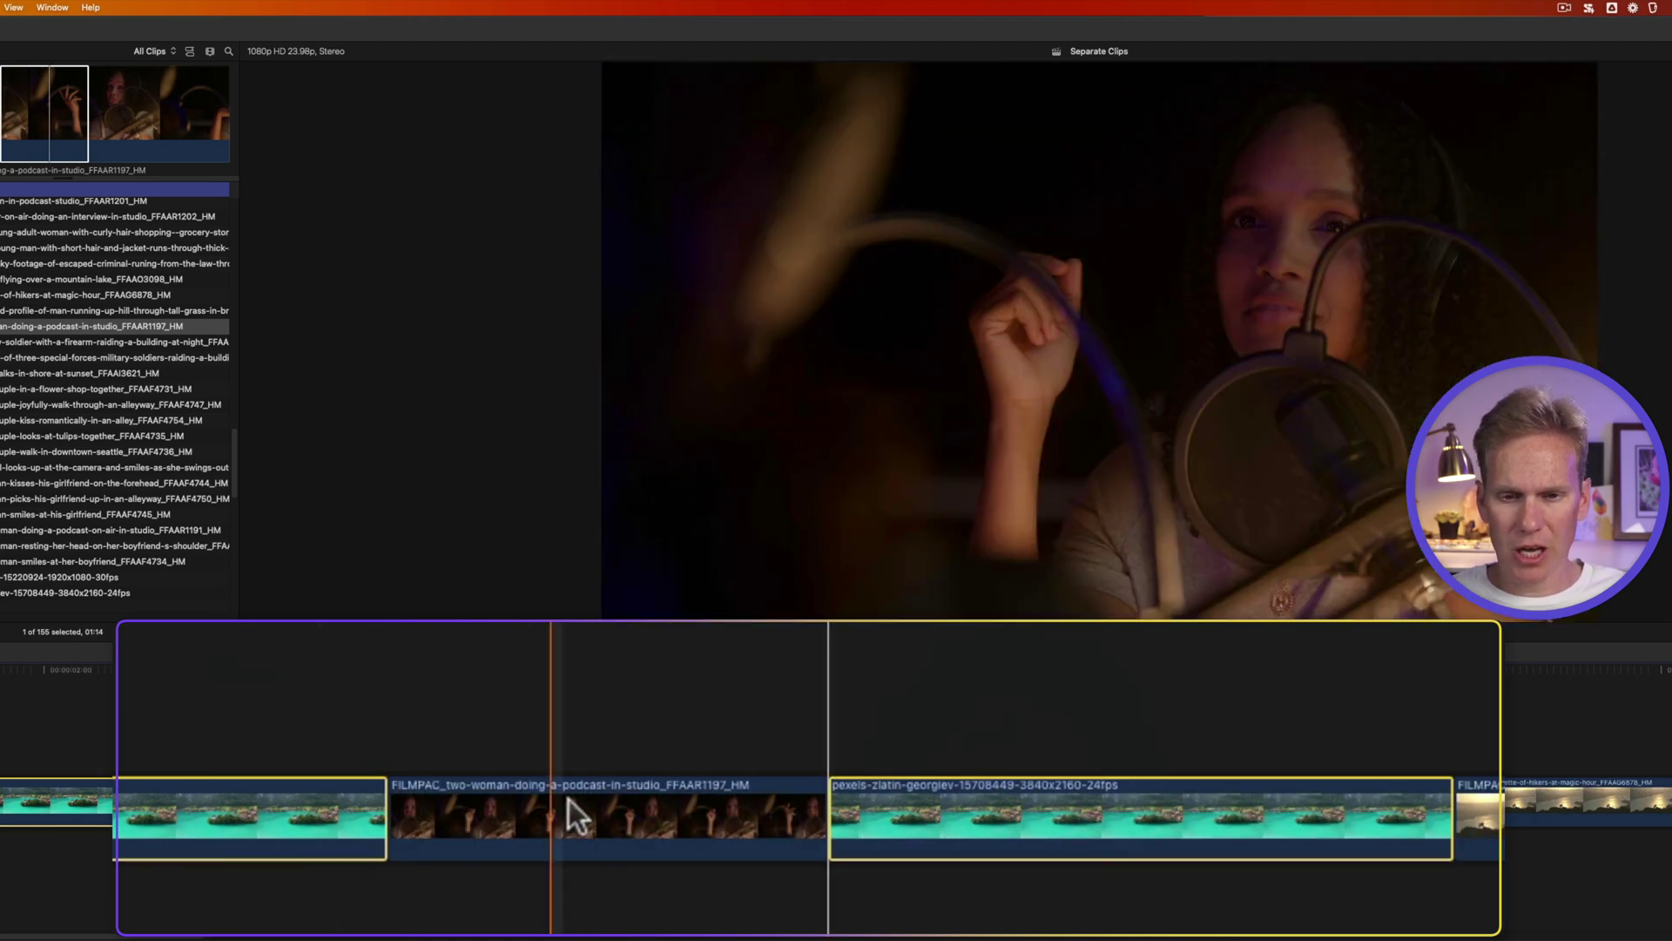
Remove the inserted podcast clip from between the two lake clip parts.
left_click(580, 815)
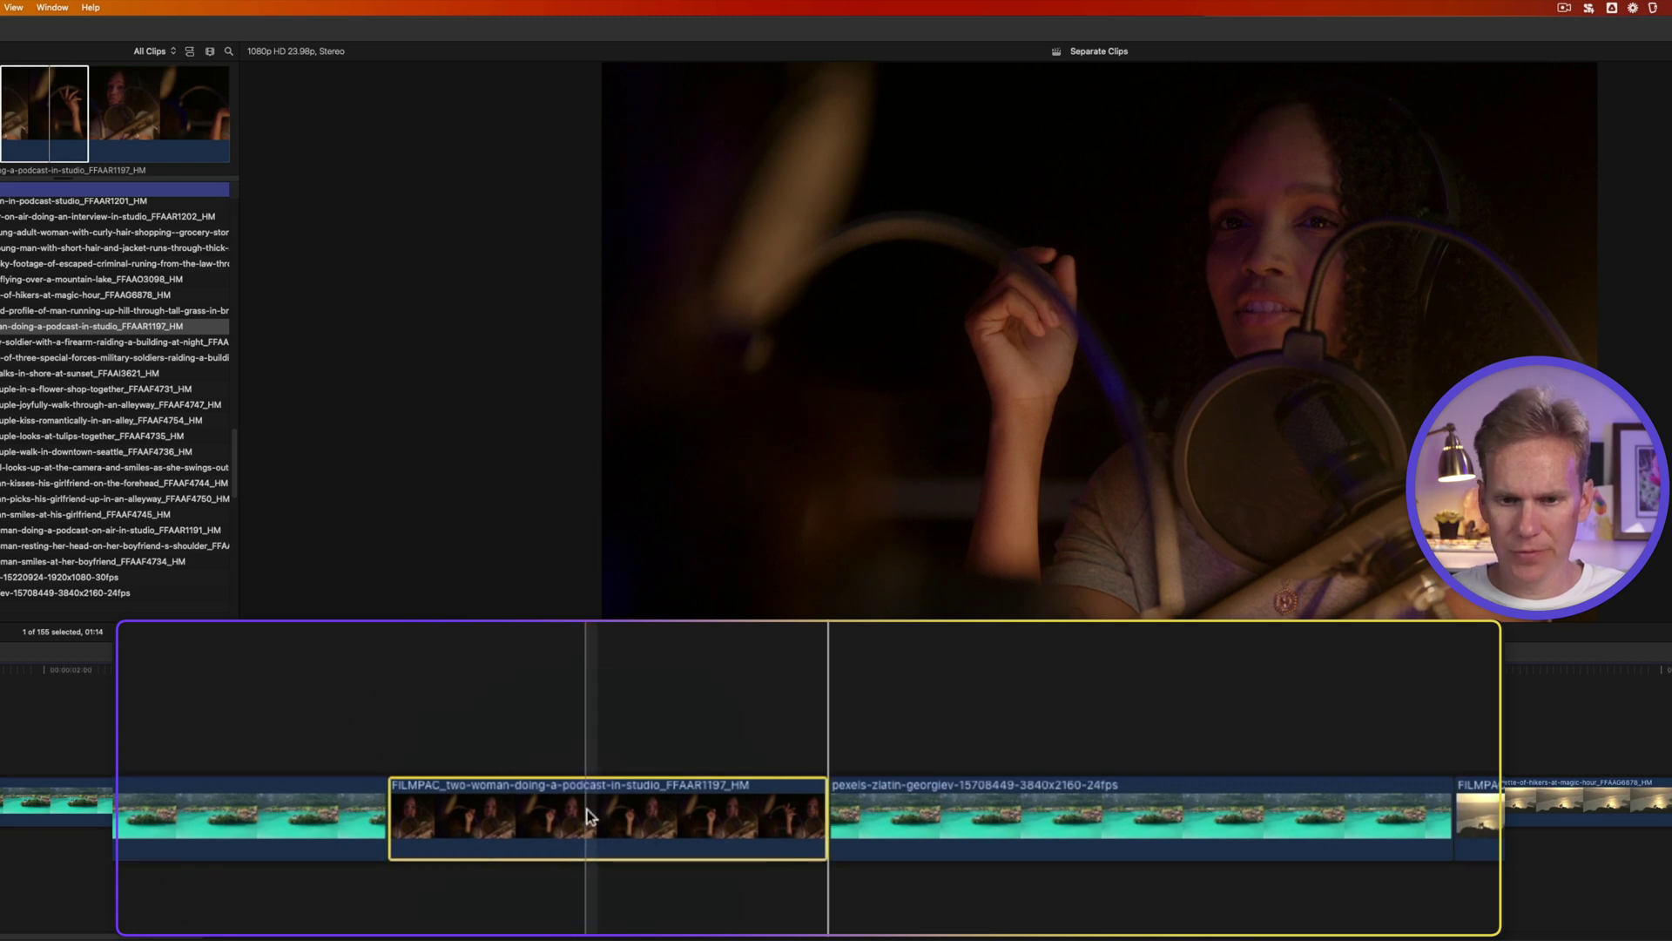
key("Delete")
Cut the silhouette-of-hikers clip and paste it into the lake clip at an earlier point, then select the lake part following it.
left_click(1301, 796)
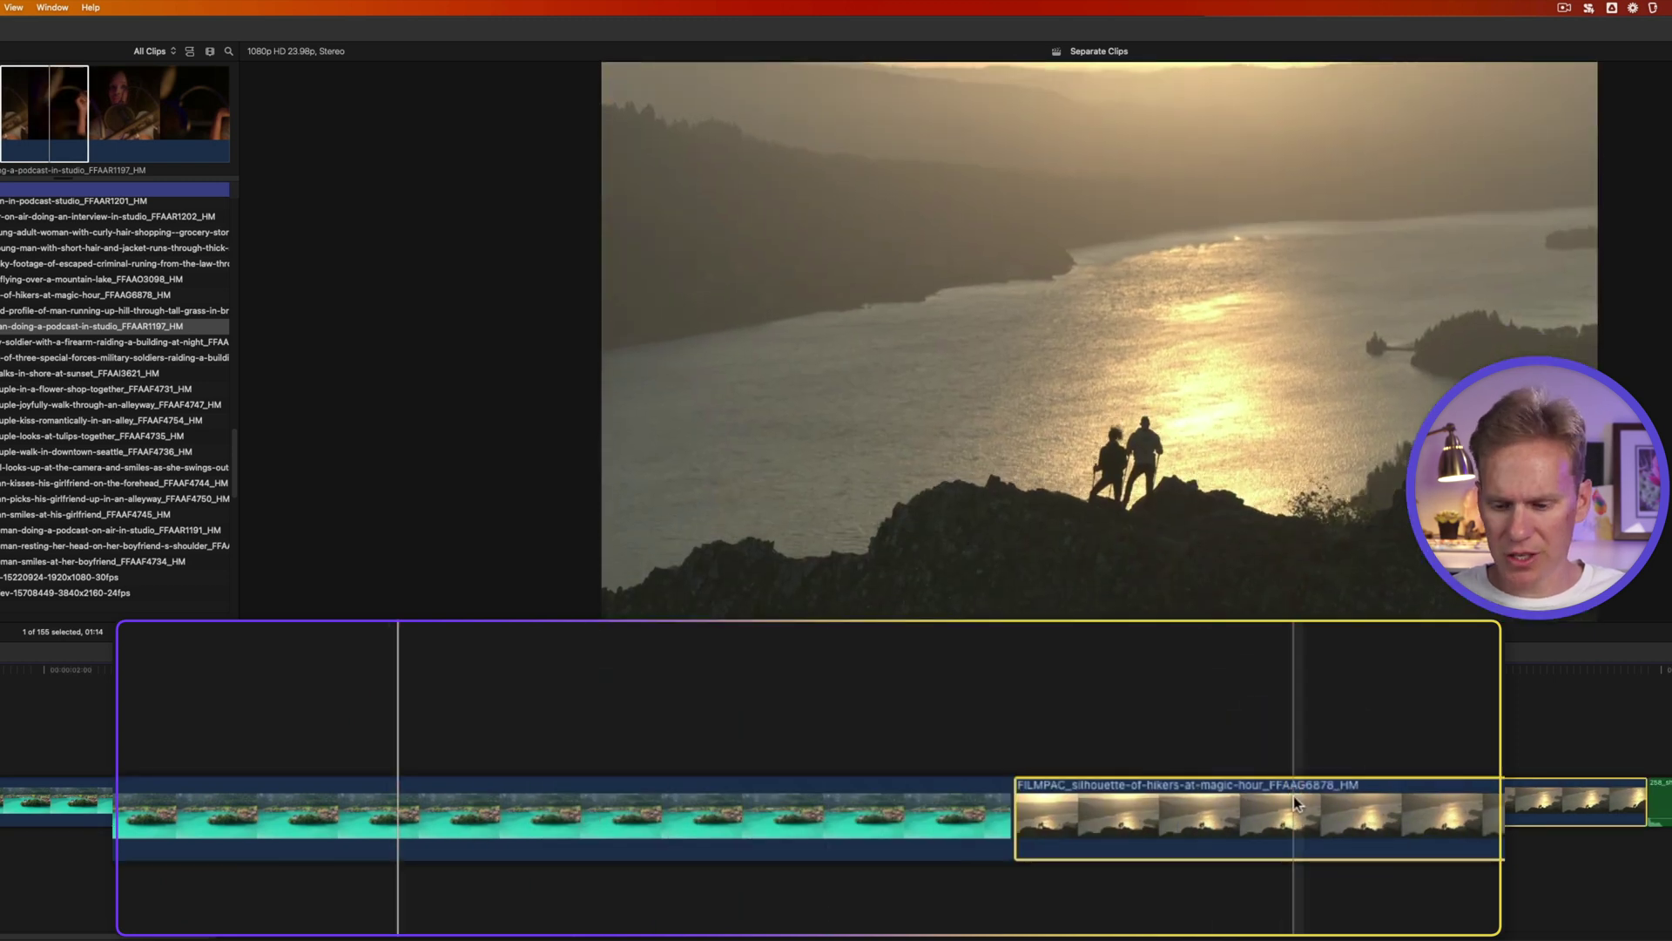
key("super+x")
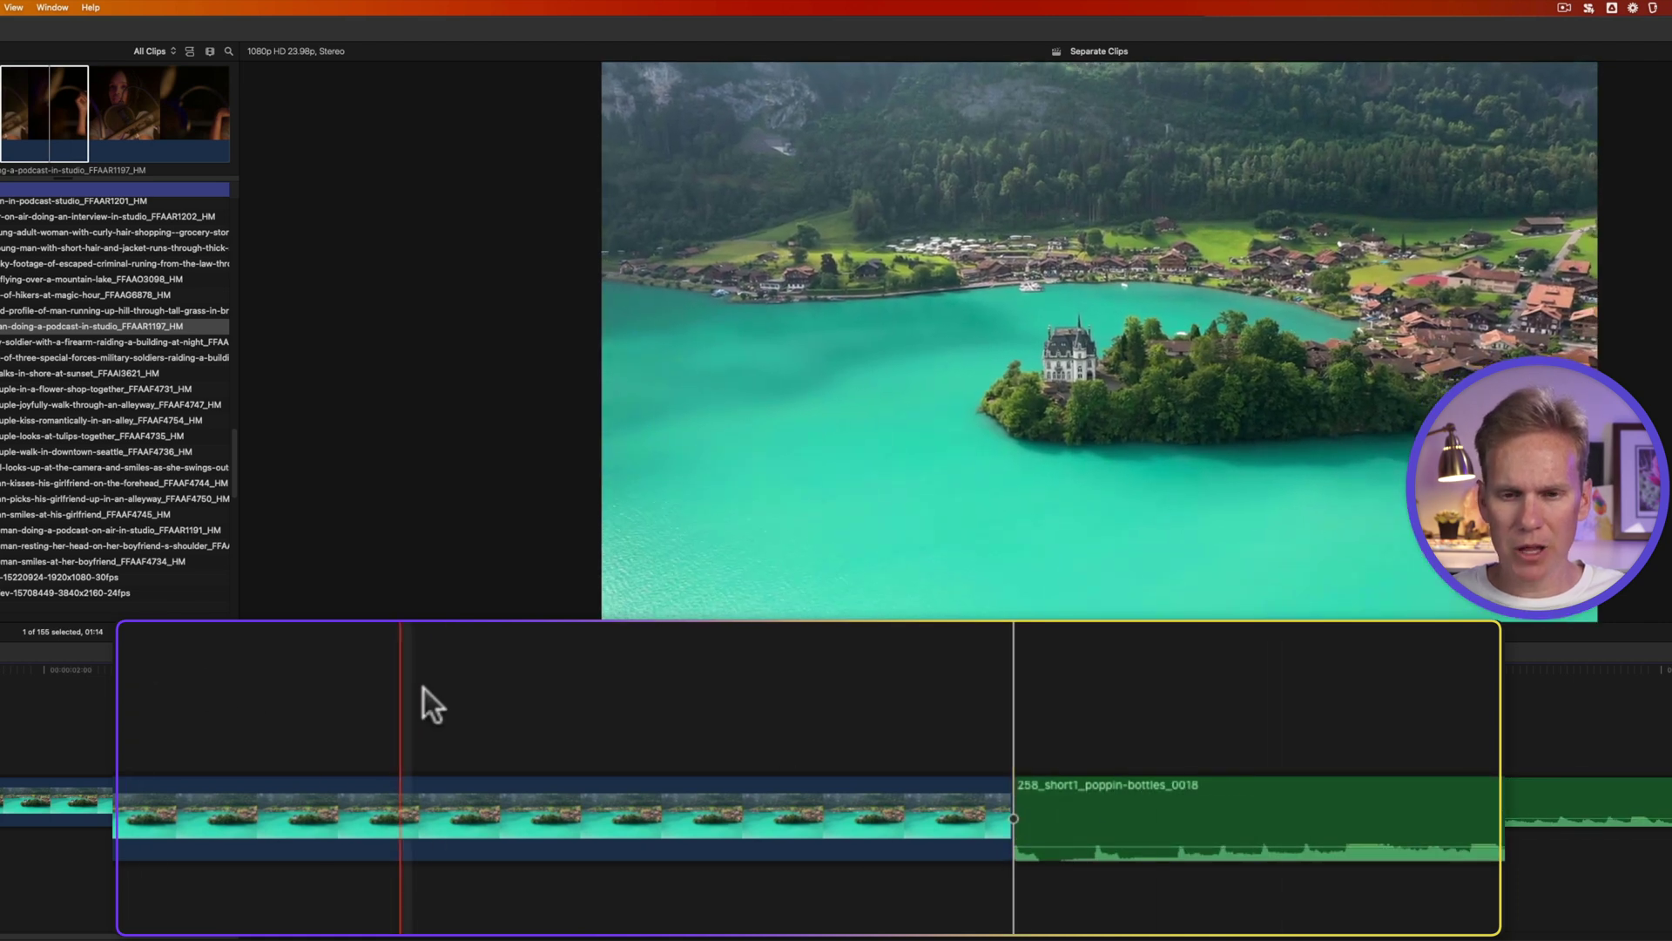
left_click(337, 697)
key("super+v")
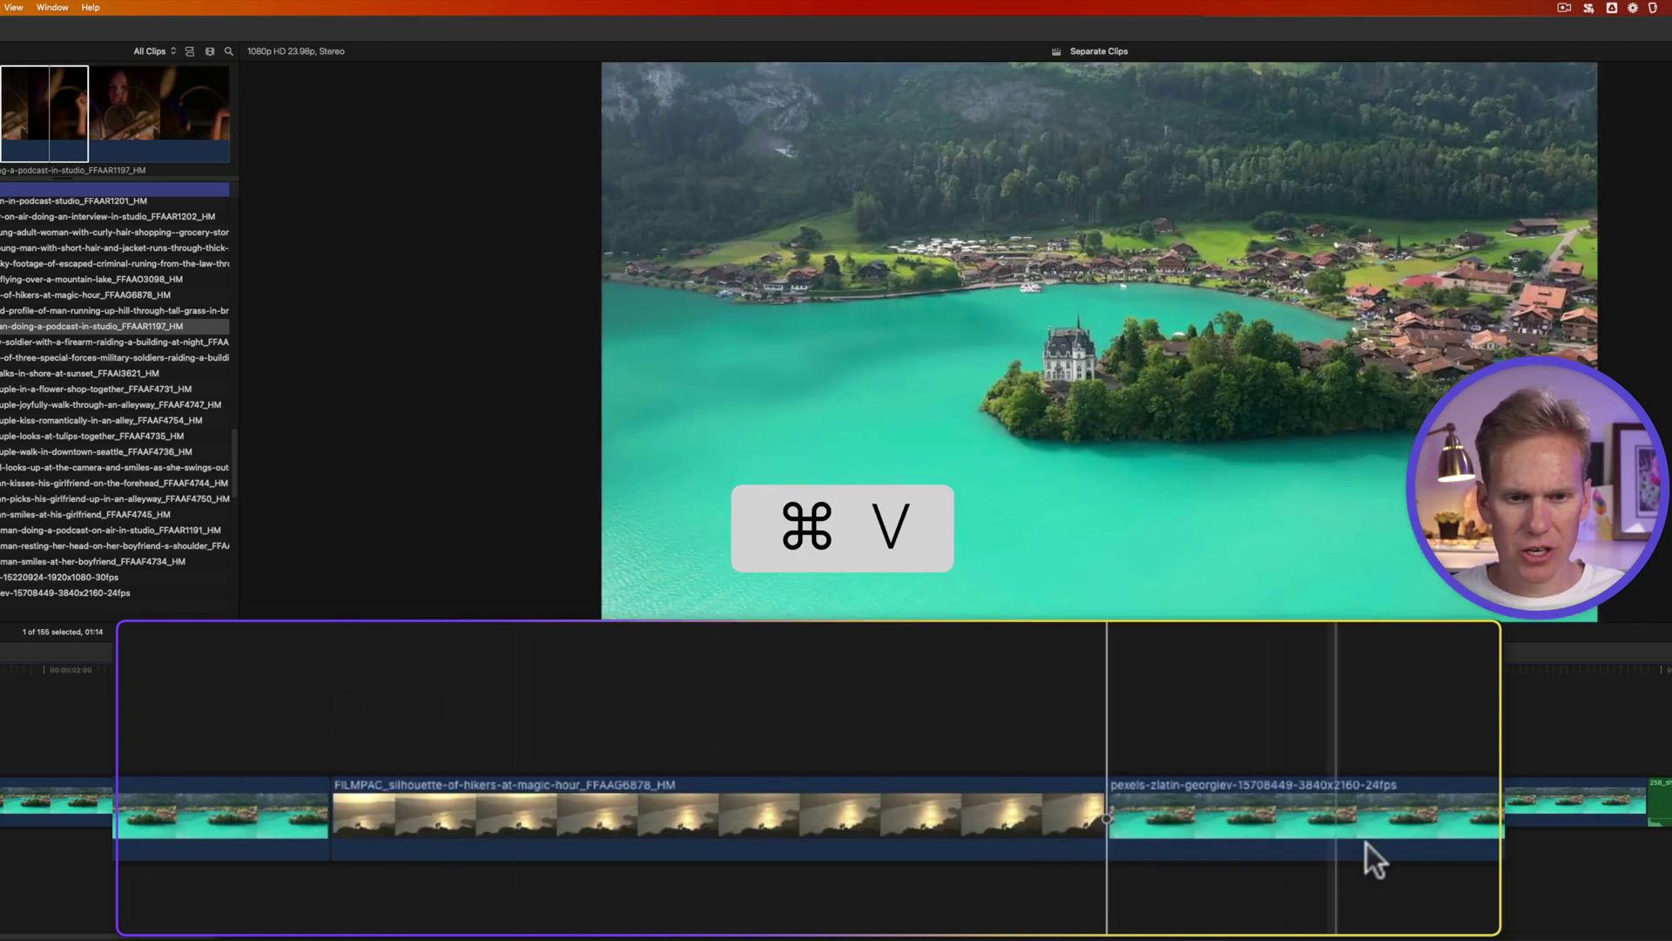
left_click(1363, 805)
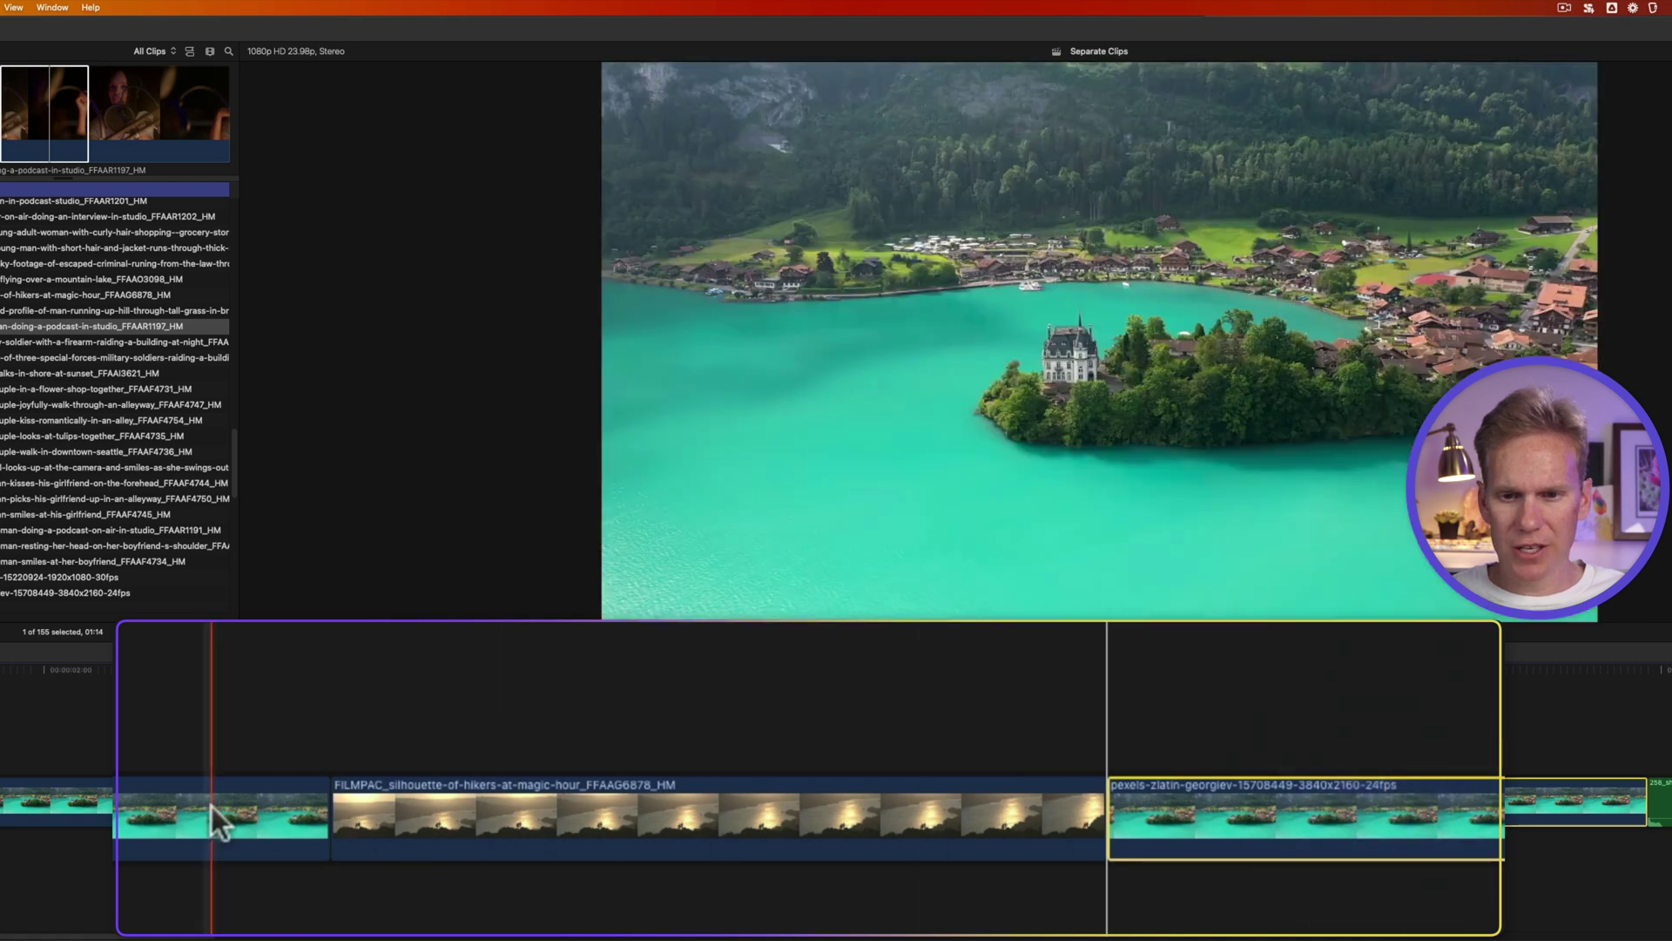
Move the silhouette-of-hikers clip after both lake clip parts, and rejoin the two lake parts with Join Clips.
left_click(210, 807, "super")
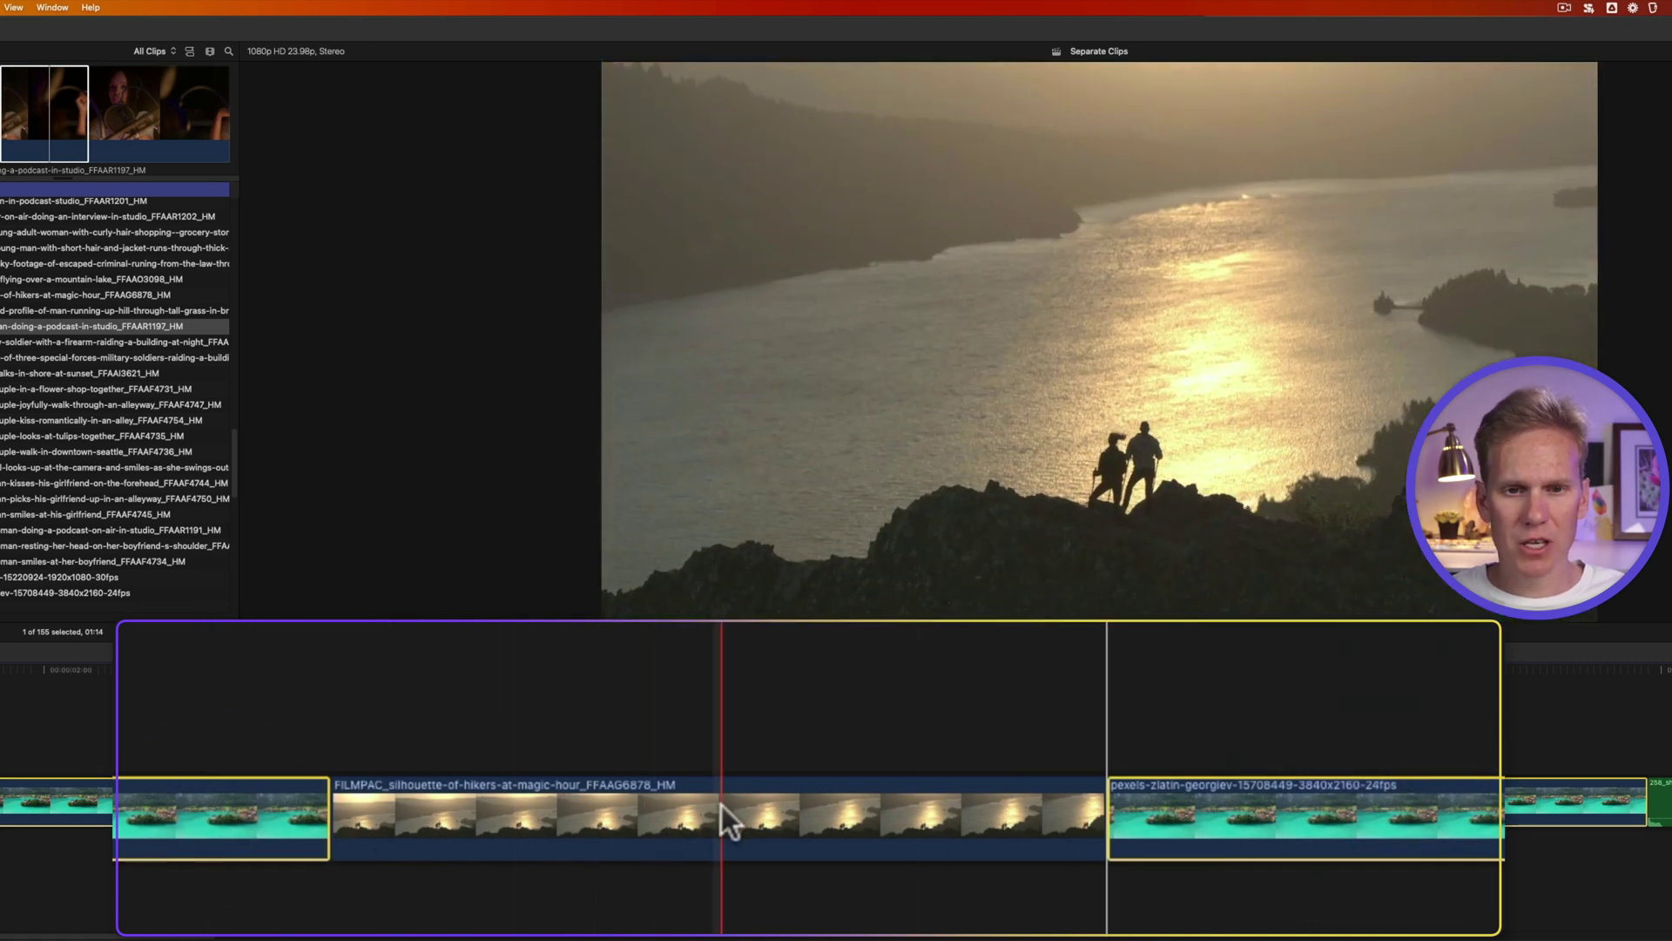
left_click(721, 806)
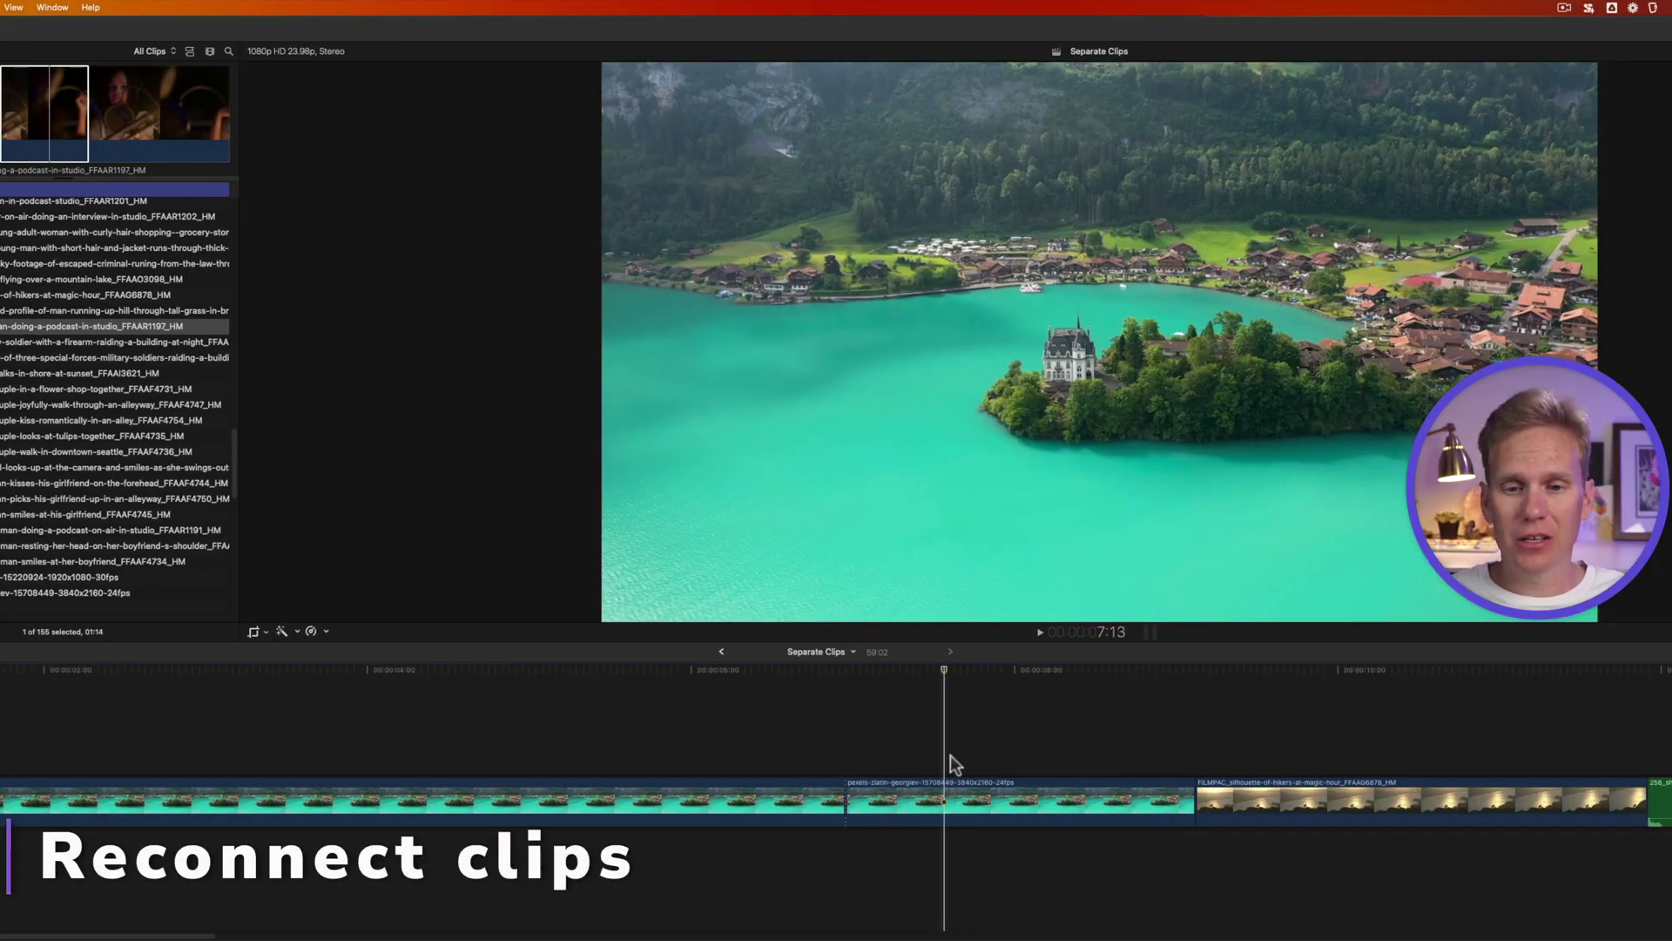
left_click_drag(795, 752, 895, 803)
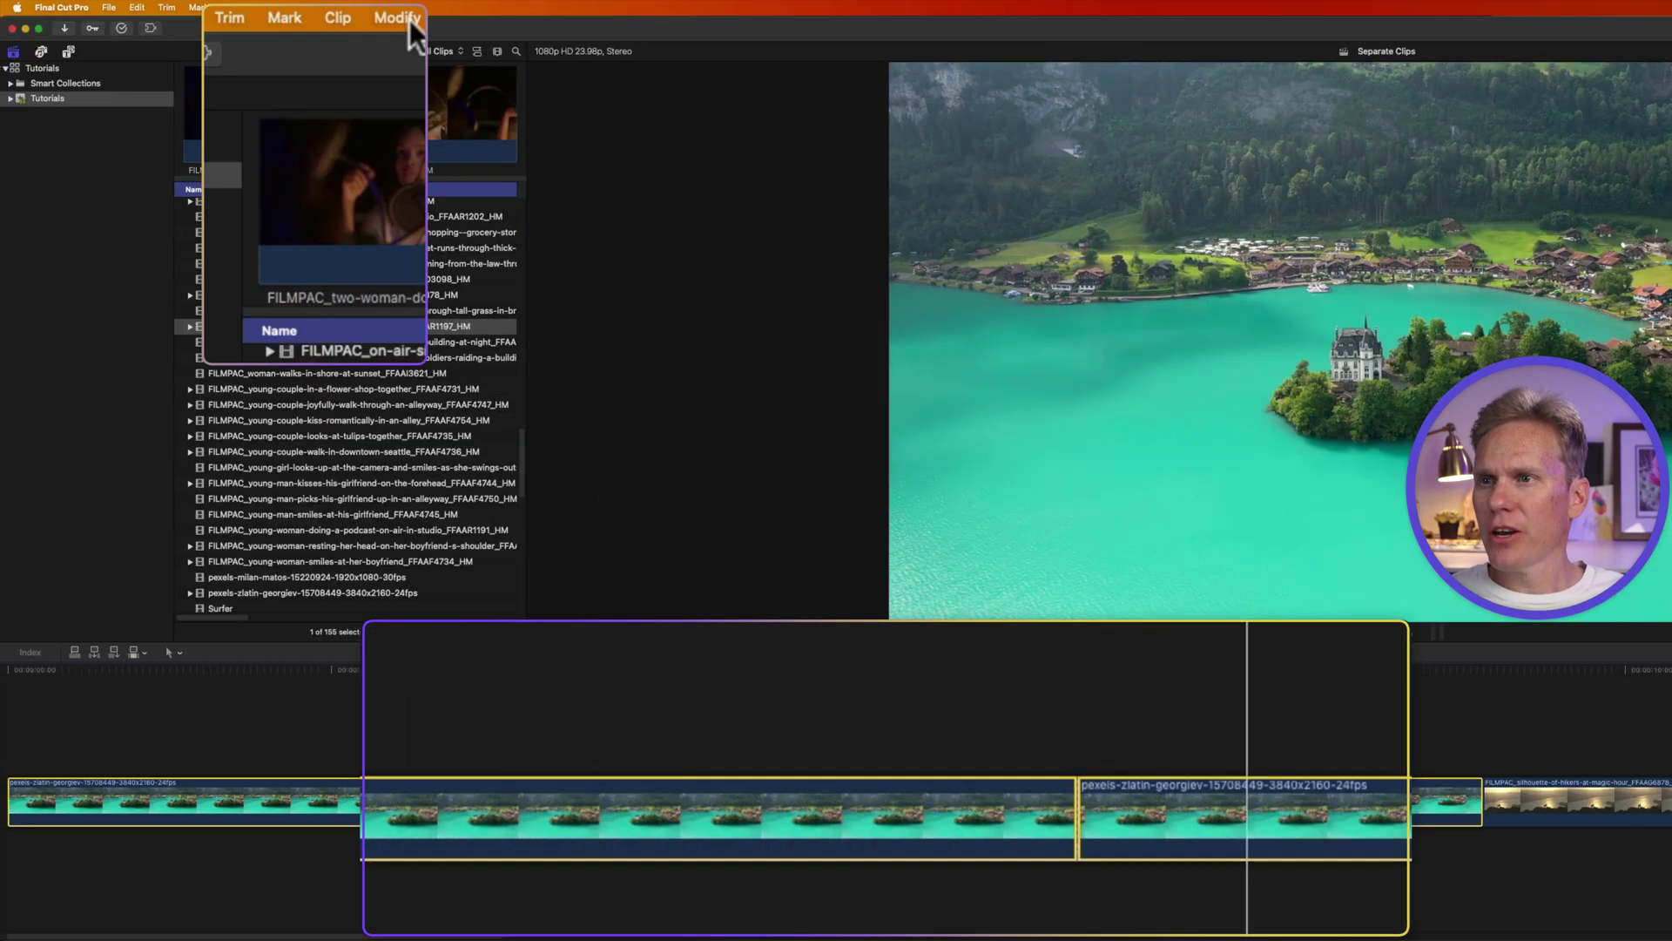
left_click(229, 18)
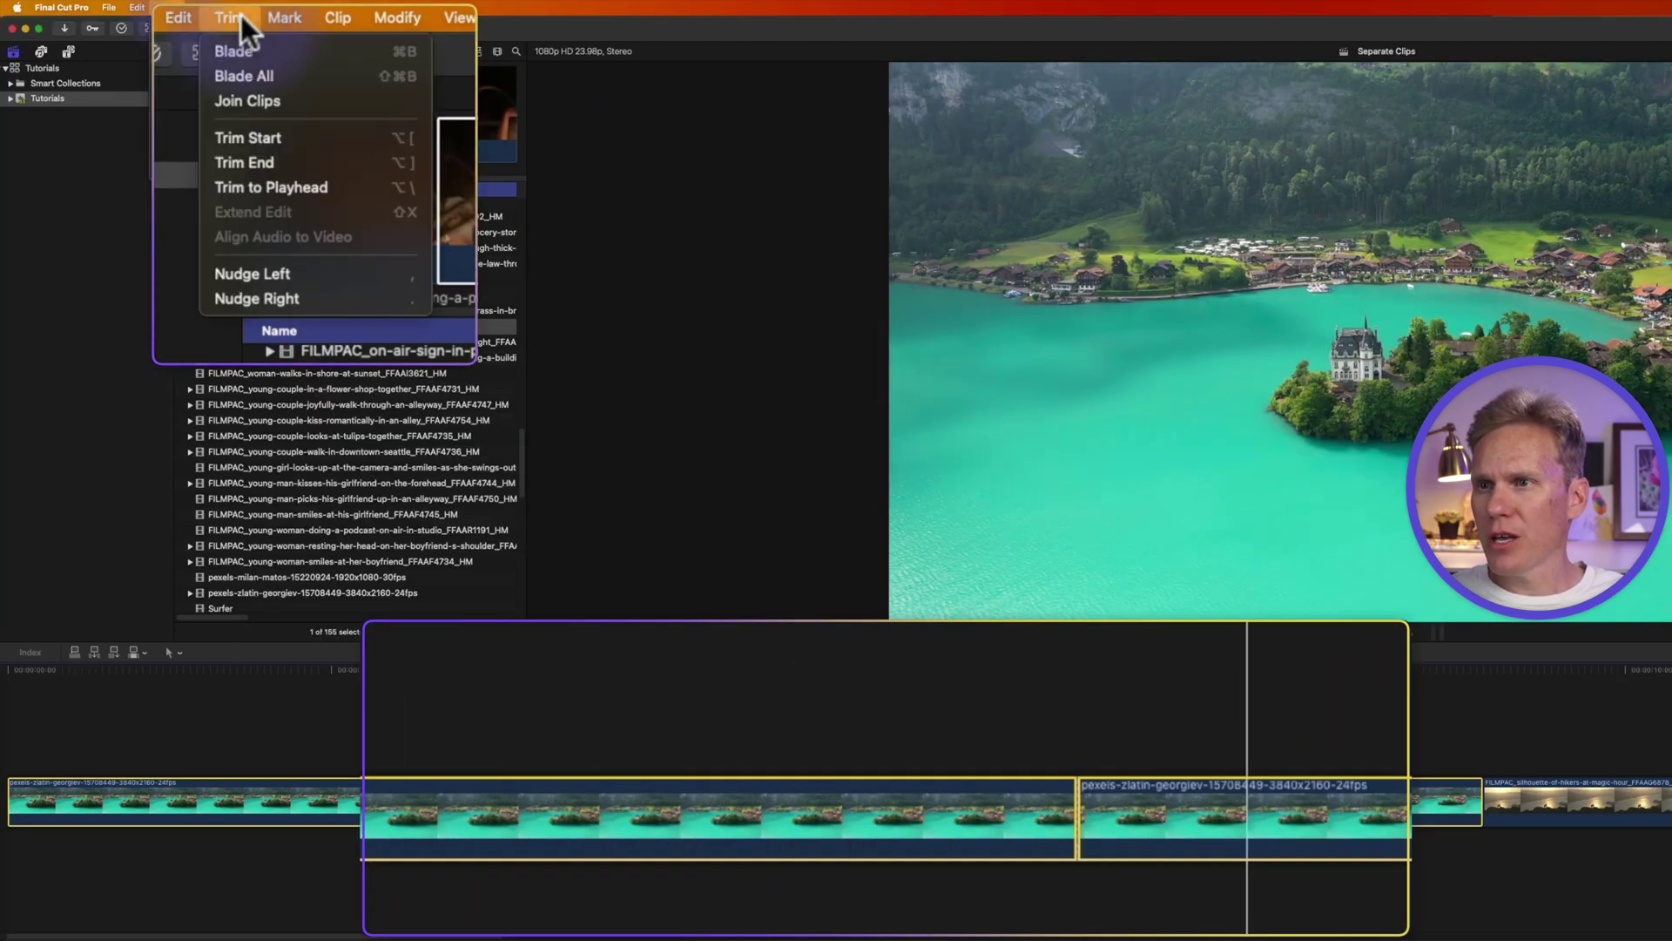
left_click(287, 105)
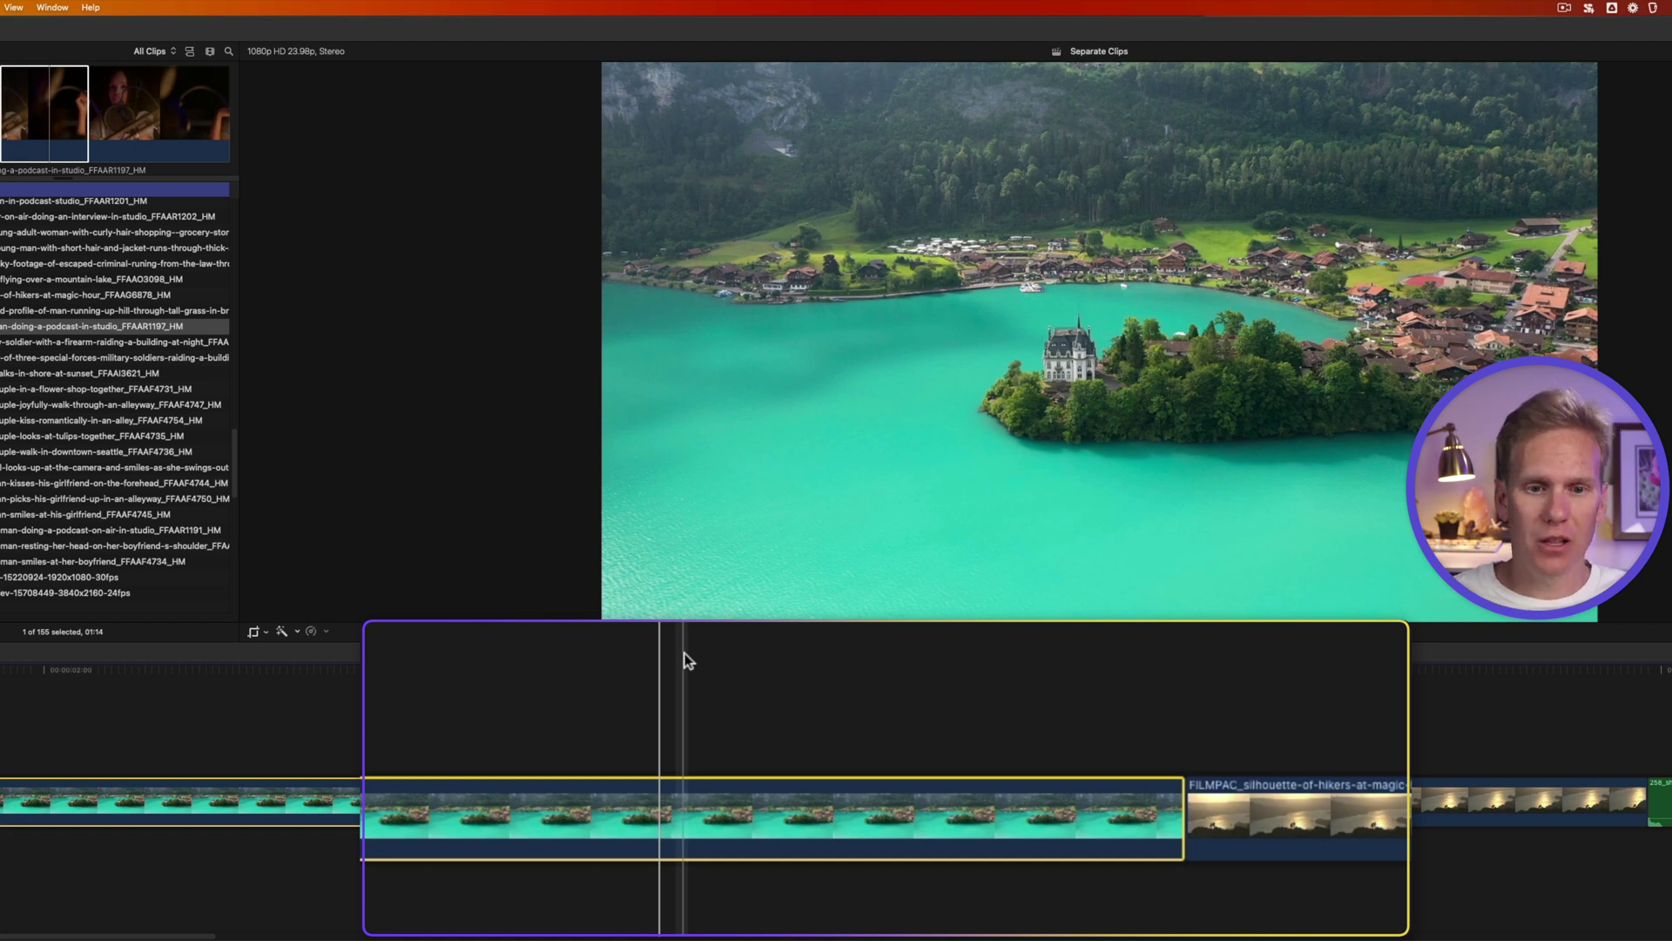
Select the lake clip together with the hikers clip and check whether Join Clips is available for them.
left_click_drag(1077, 699, 1301, 870)
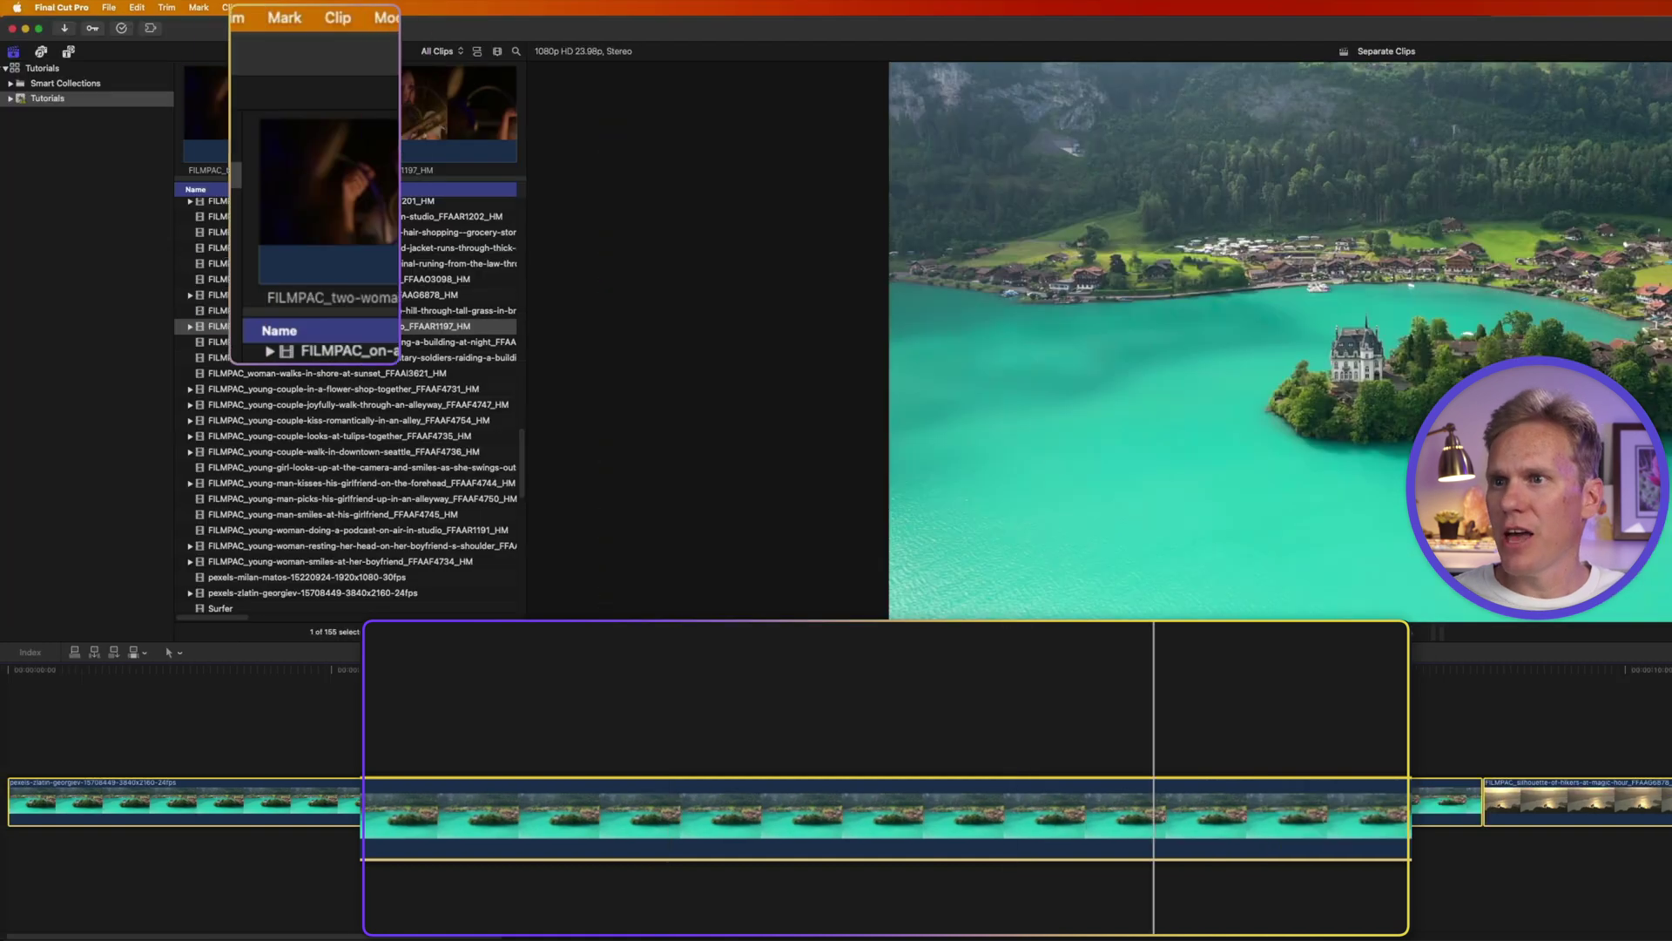
left_click(167, 8)
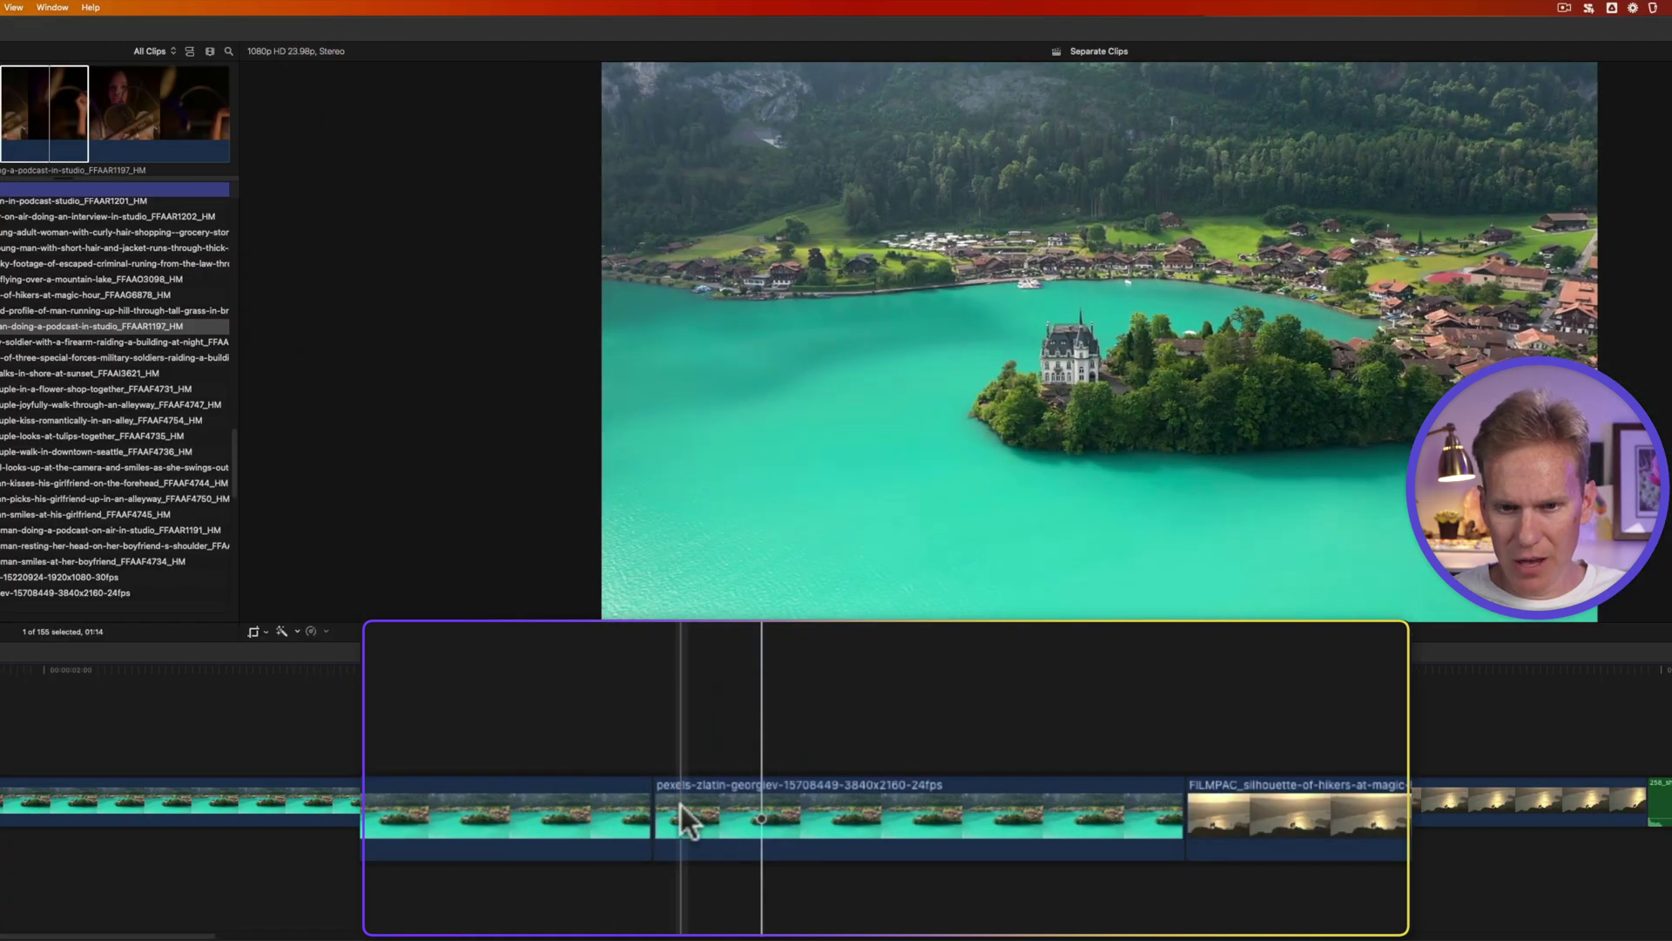
Cut the lake clip, select both of its parts and check whether Join Clips is available.
left_click(681, 807)
left_click(653, 807)
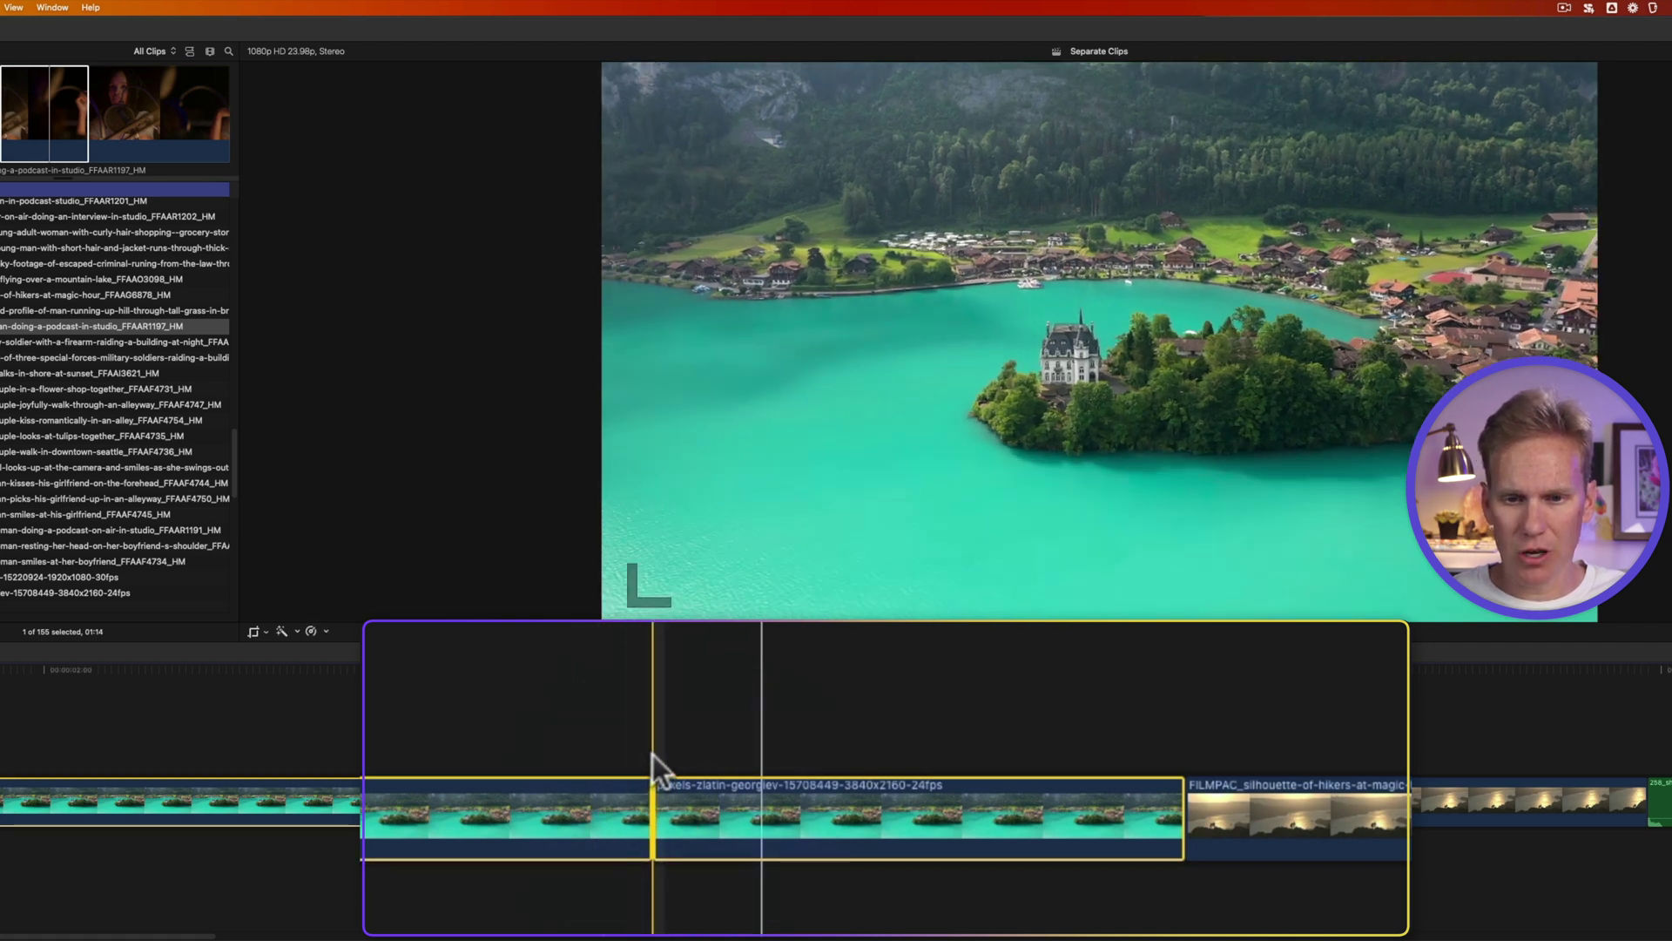
key("space")
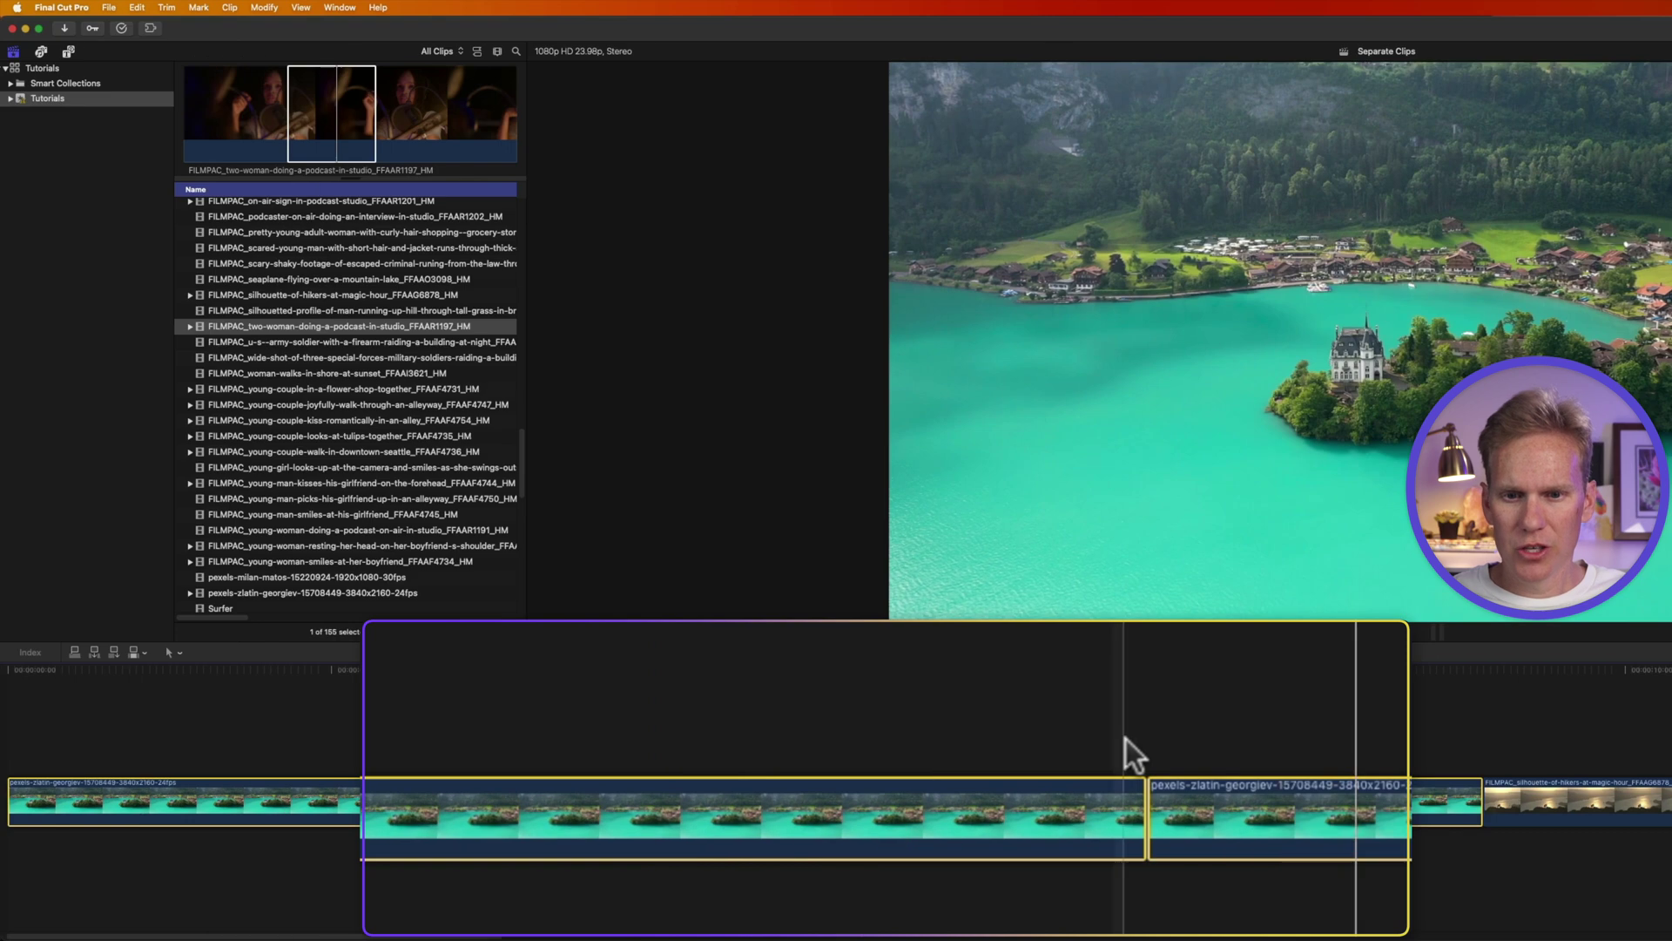
left_click(167, 7)
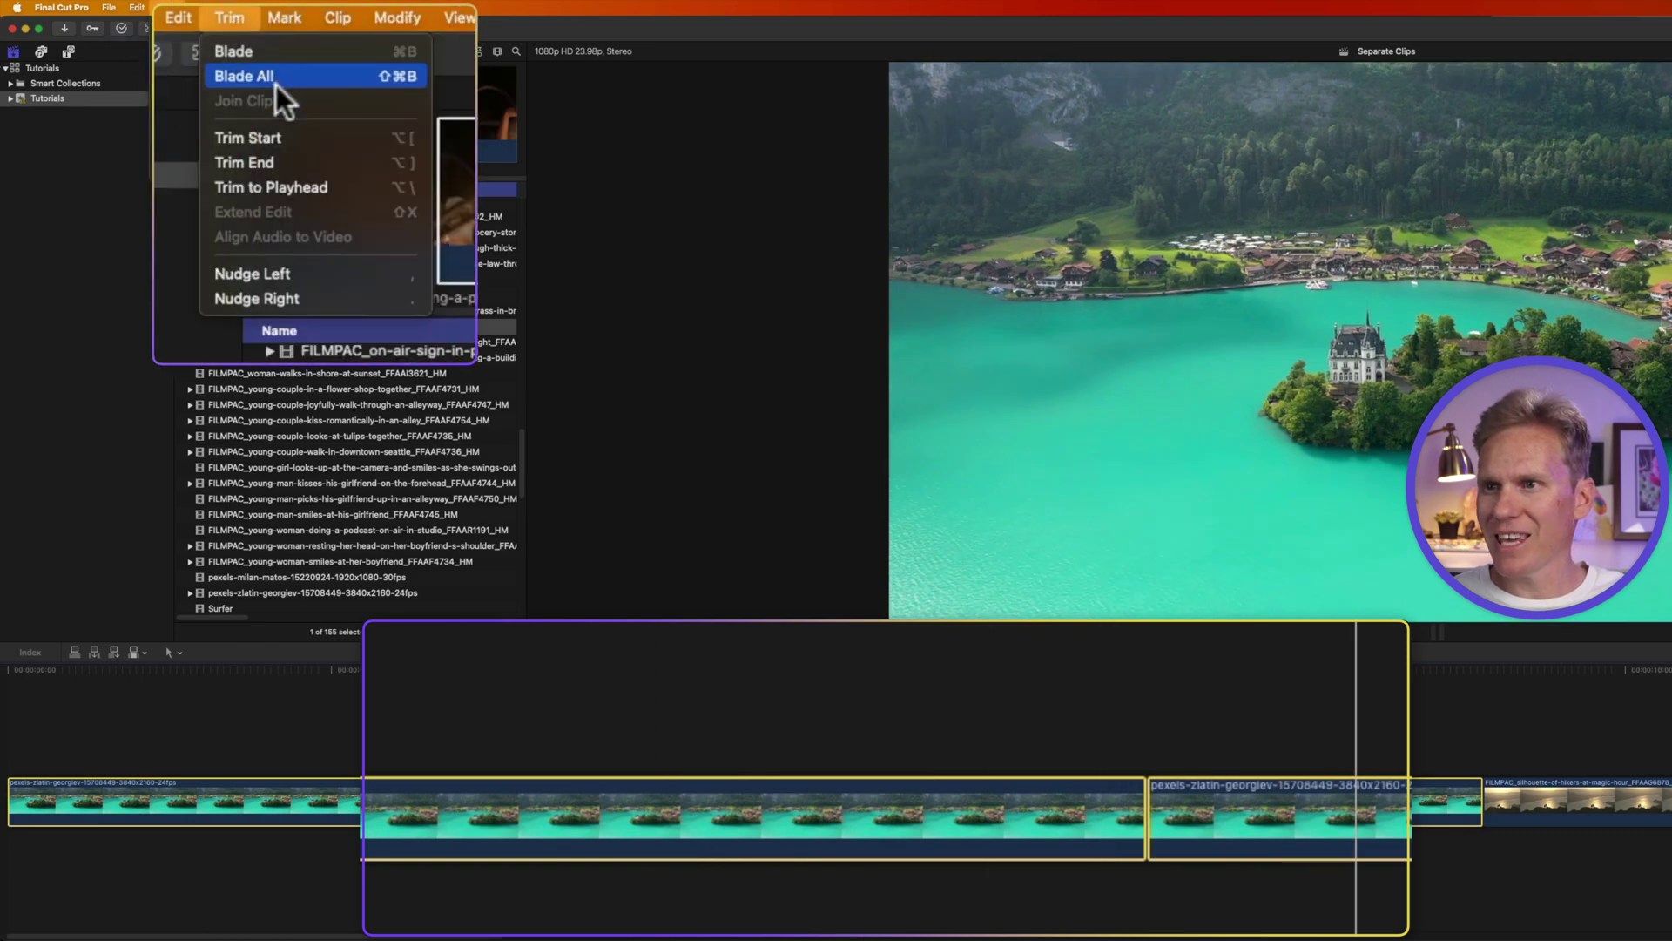
left_click(1155, 710)
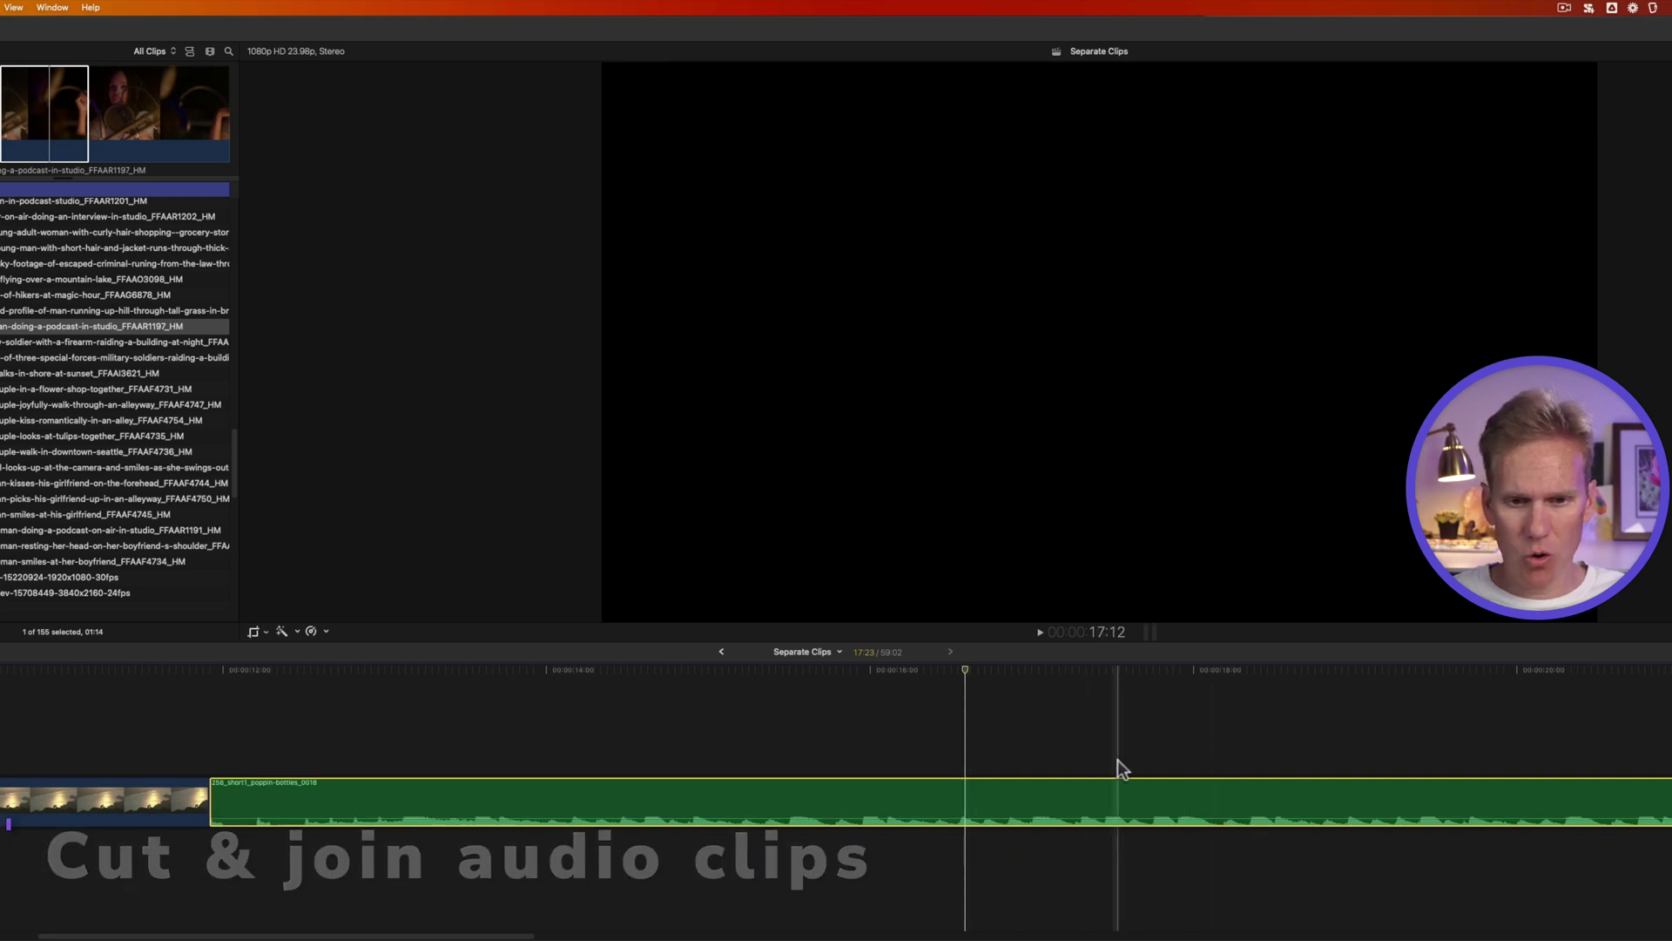
Cut the 258_short1_poppin-bottles_0018 audio clip in the primary storyline with Blade, select both parts and rejoin them.
key("super+b")
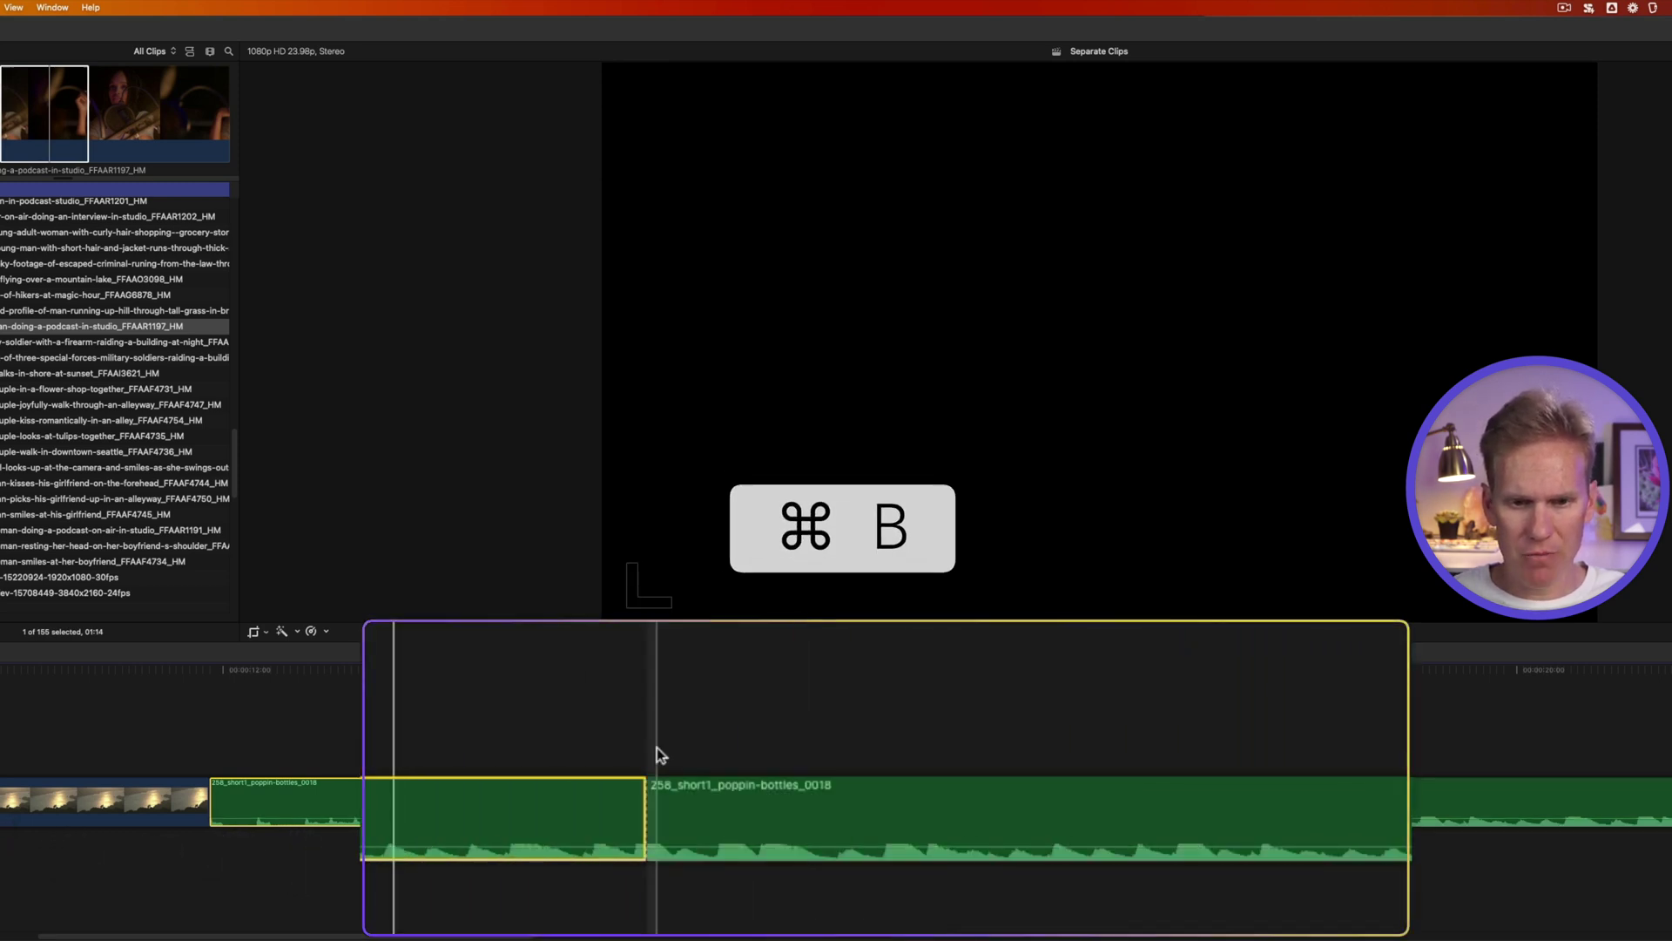
left_click(769, 790)
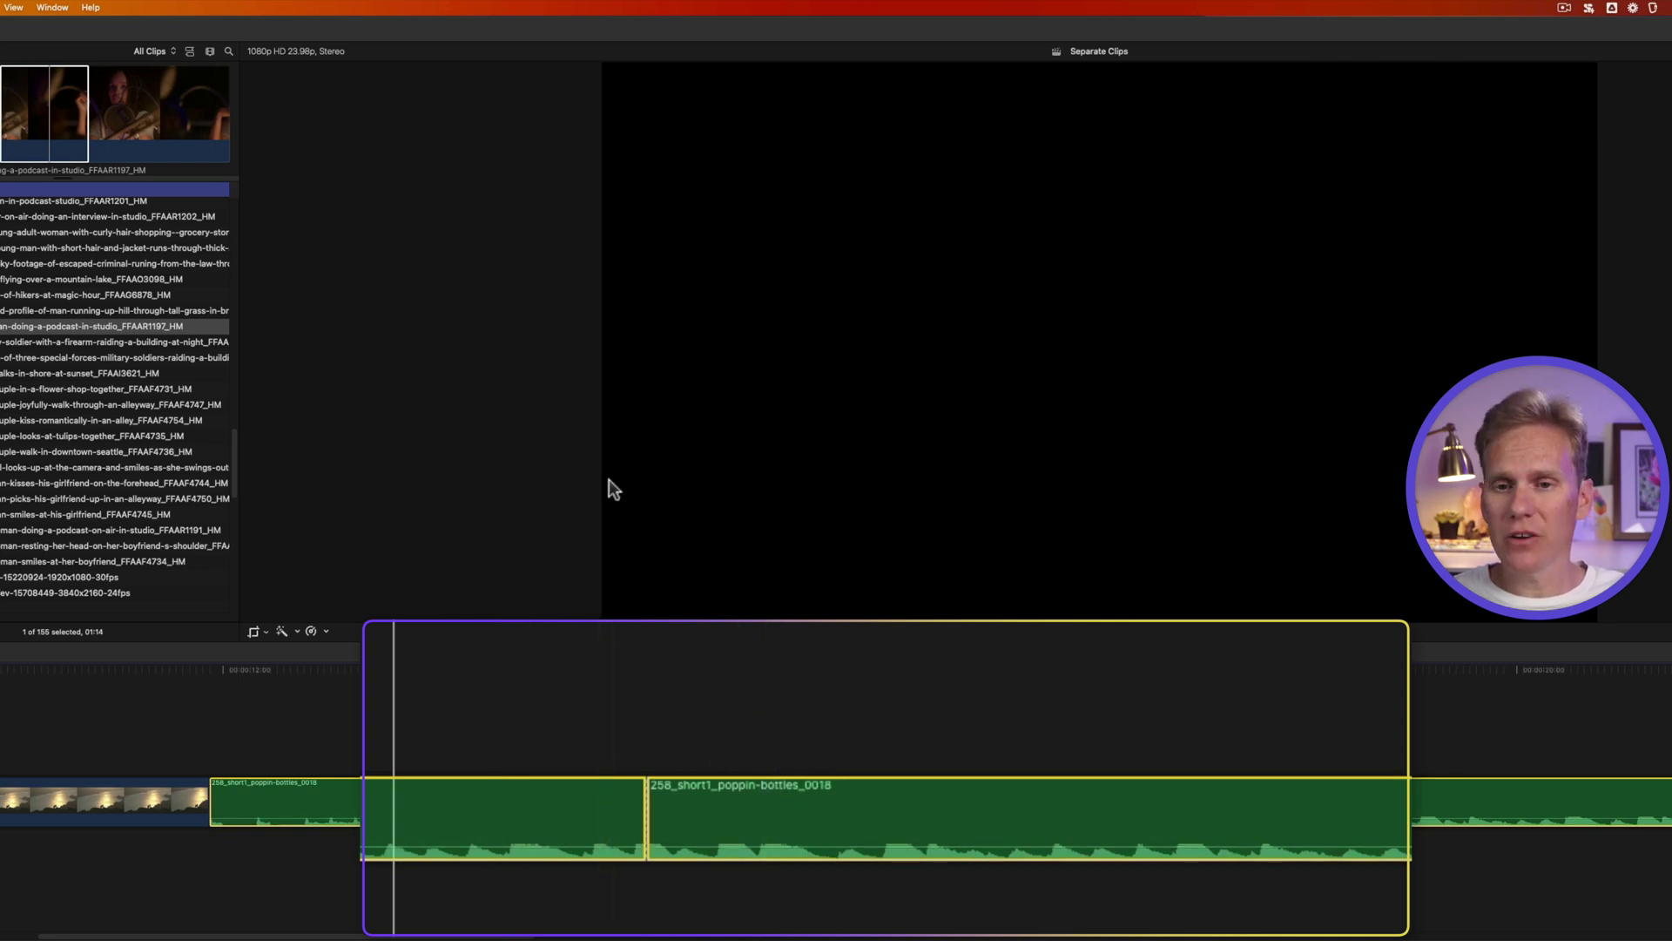
left_click(167, 7)
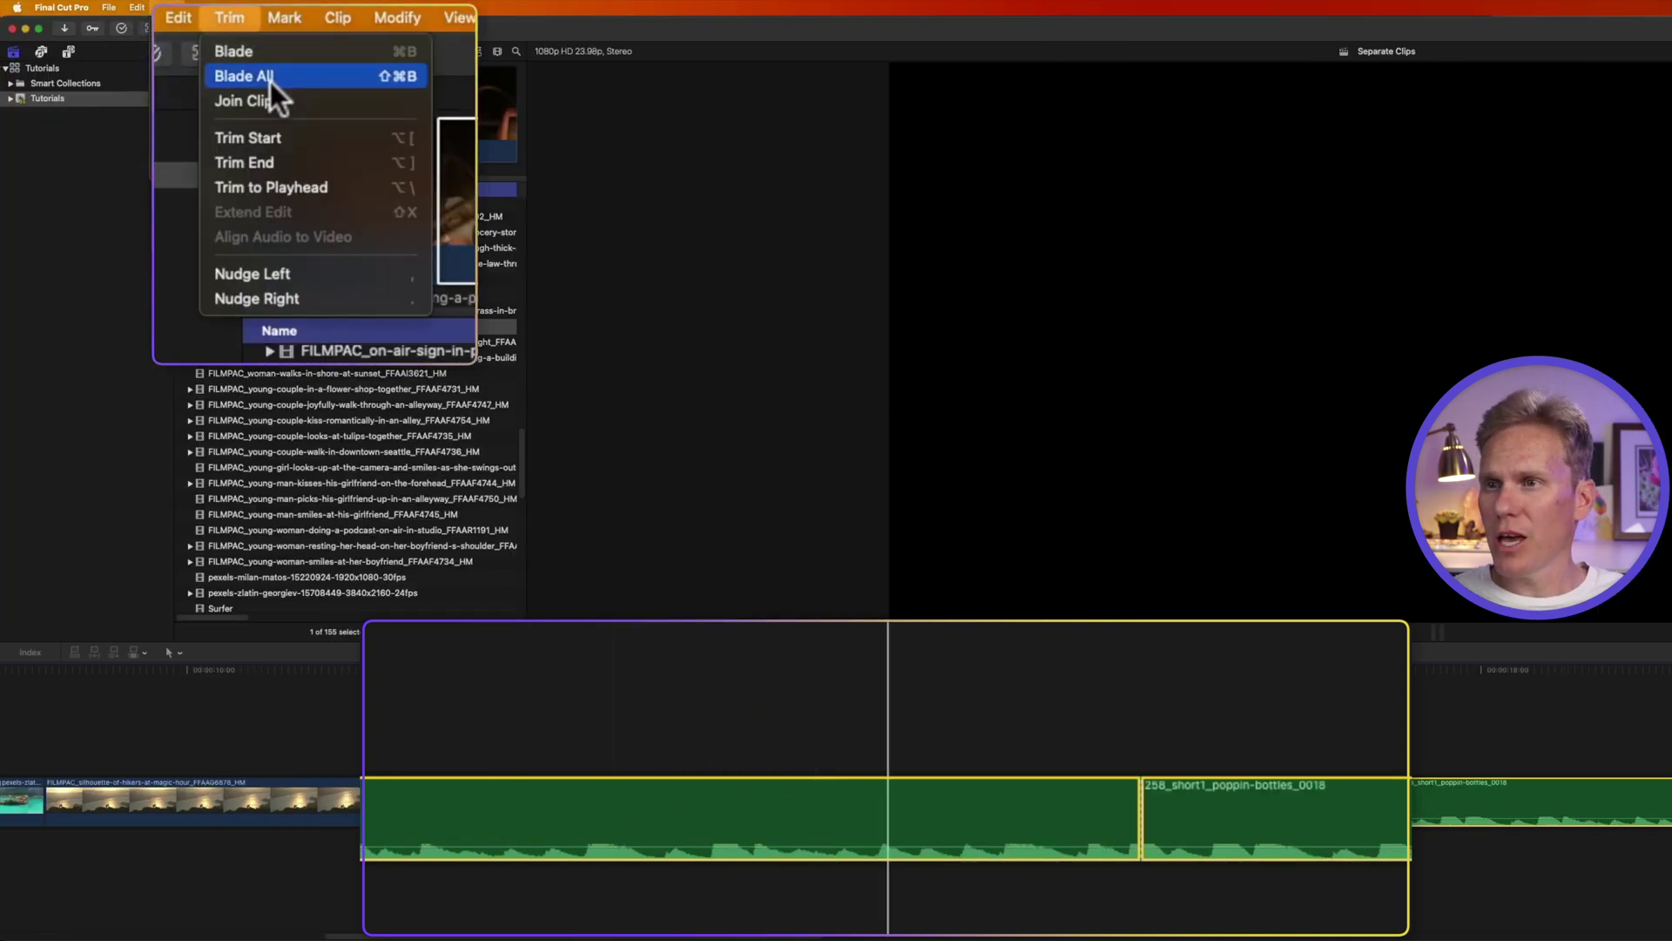
left_click(253, 101)
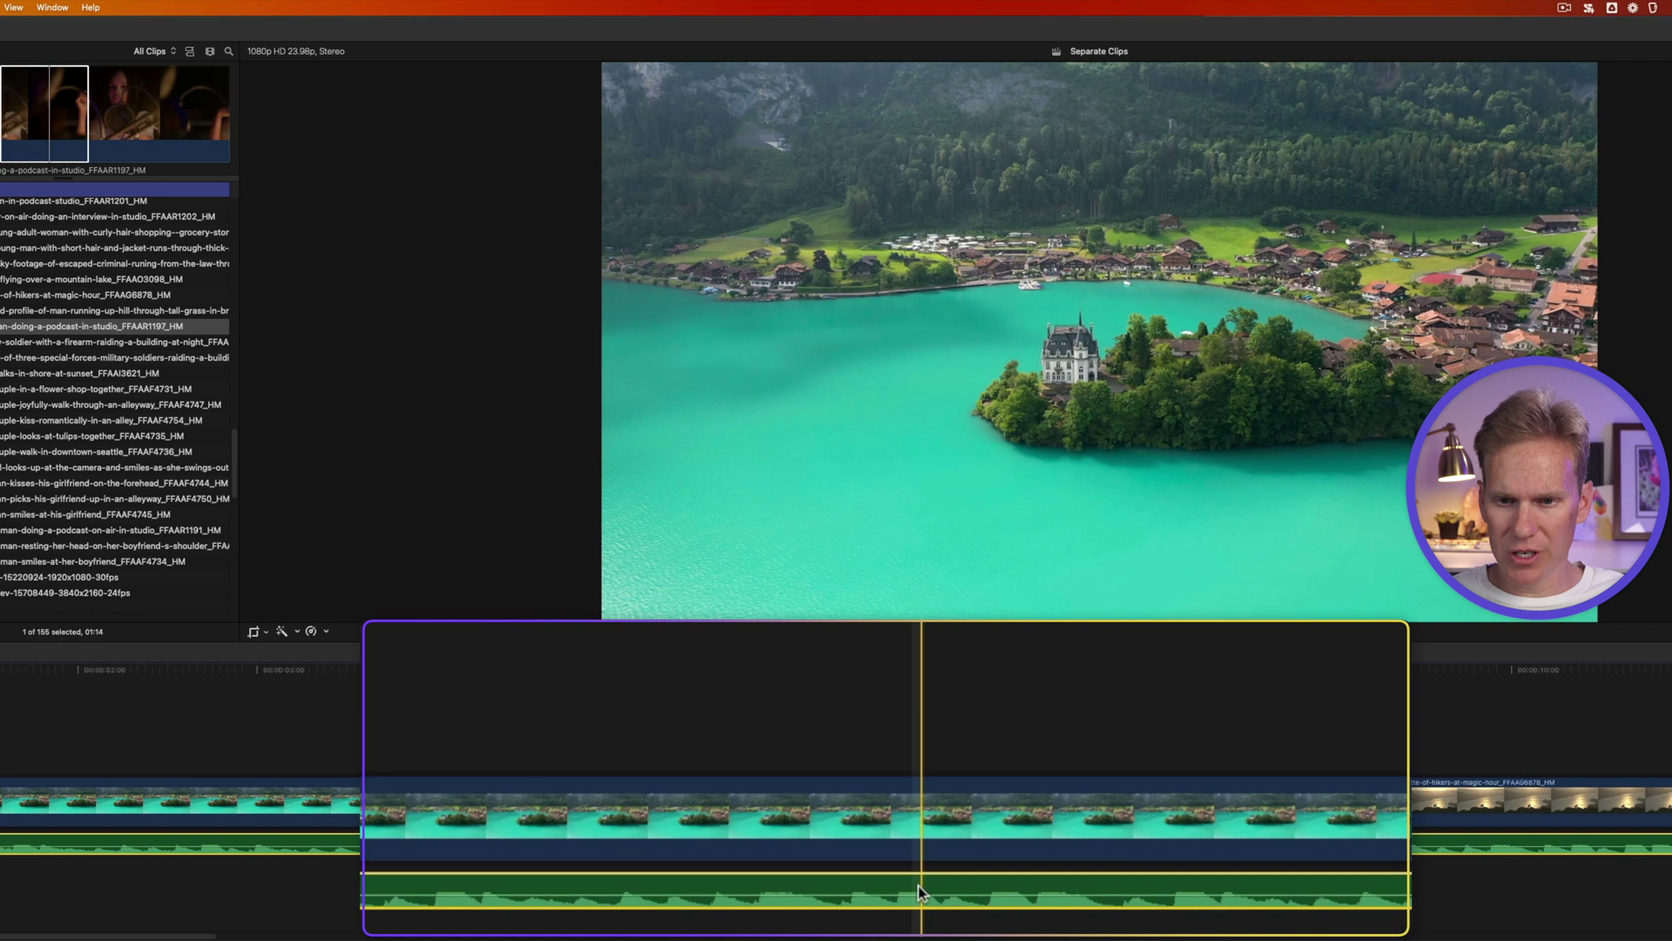
Cut the connected poppin-bottles audio clip beneath the lake clip, select both parts and try to join them.
left_click_drag(1085, 930, 812, 890)
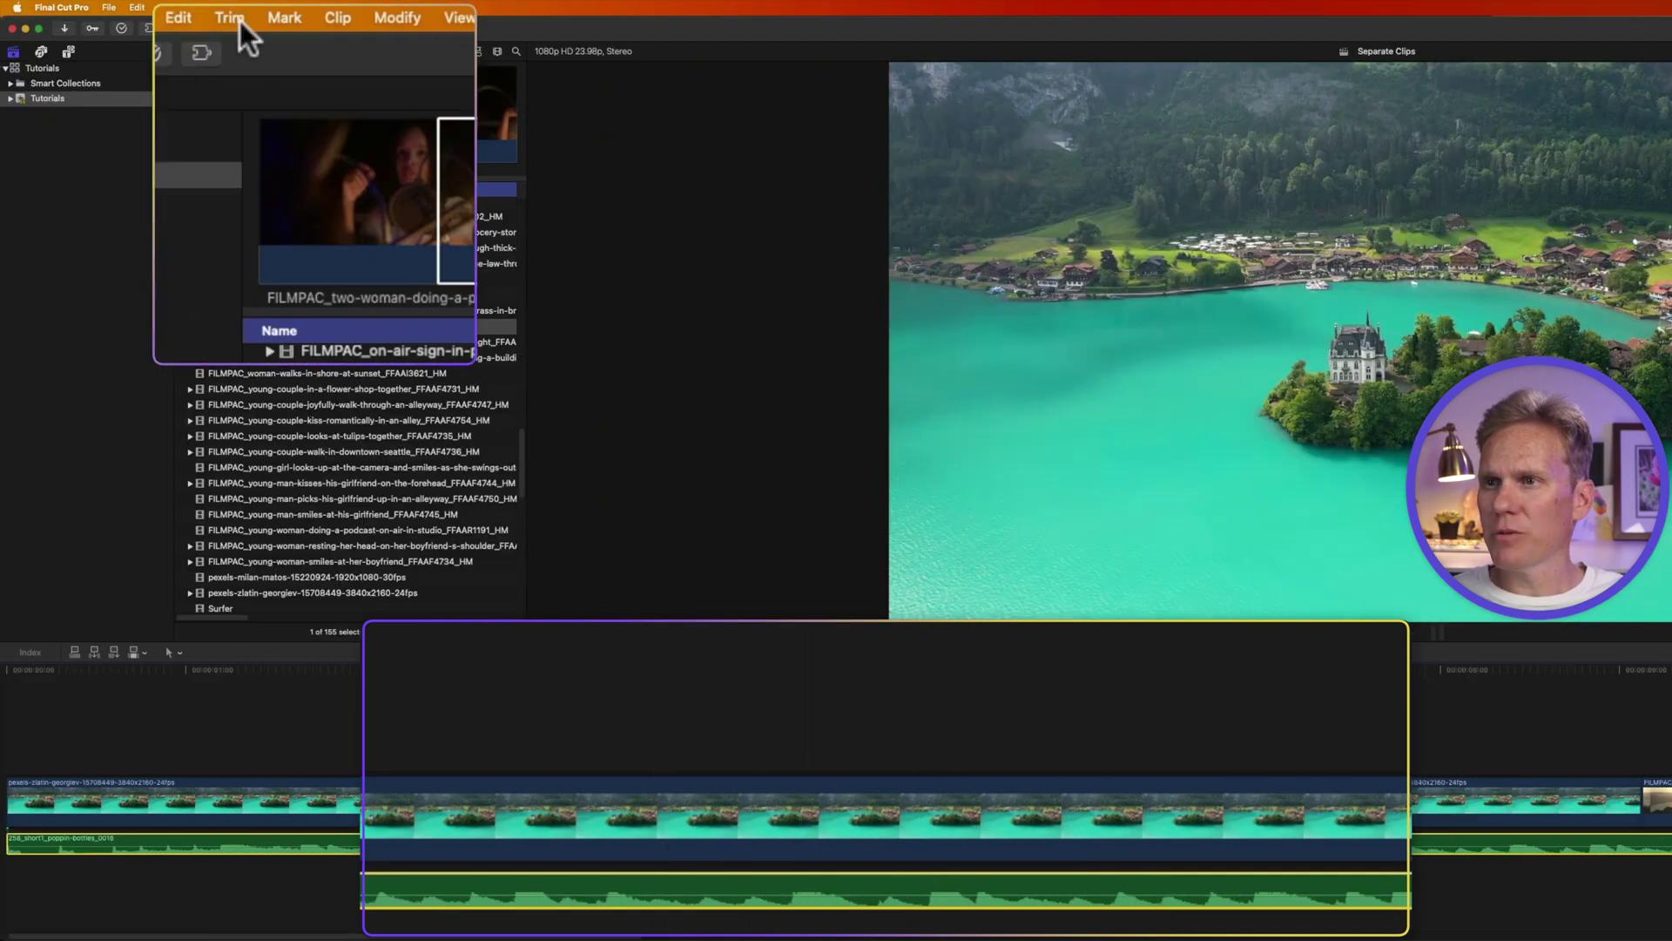
left_click(242, 19)
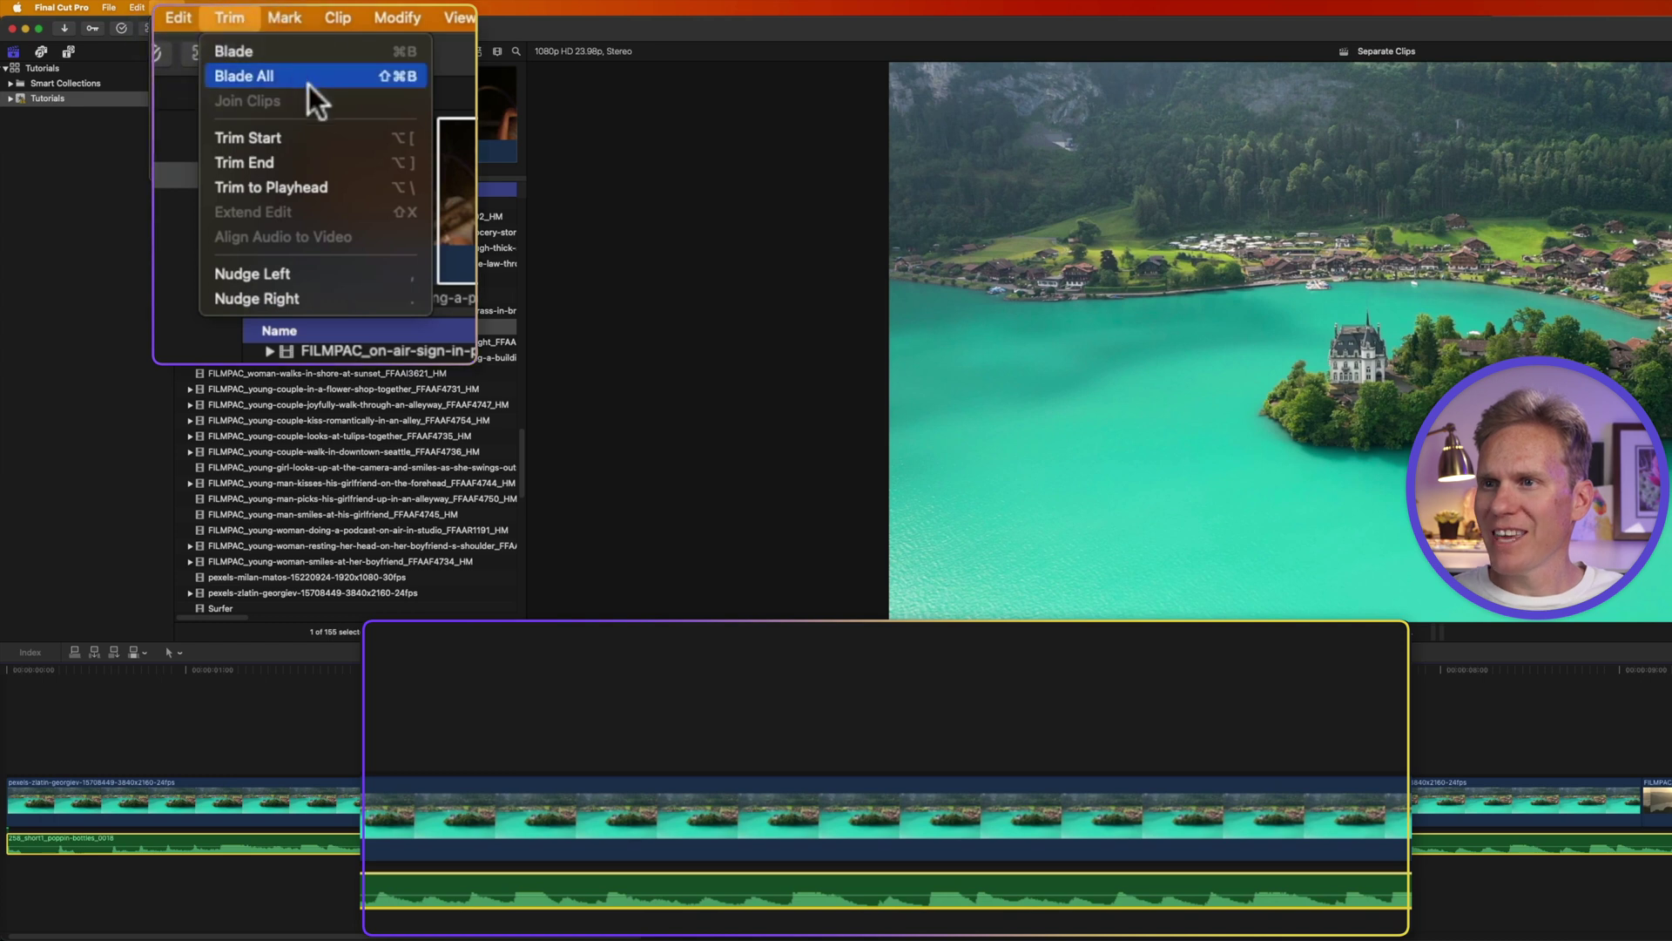
left_click(221, 56)
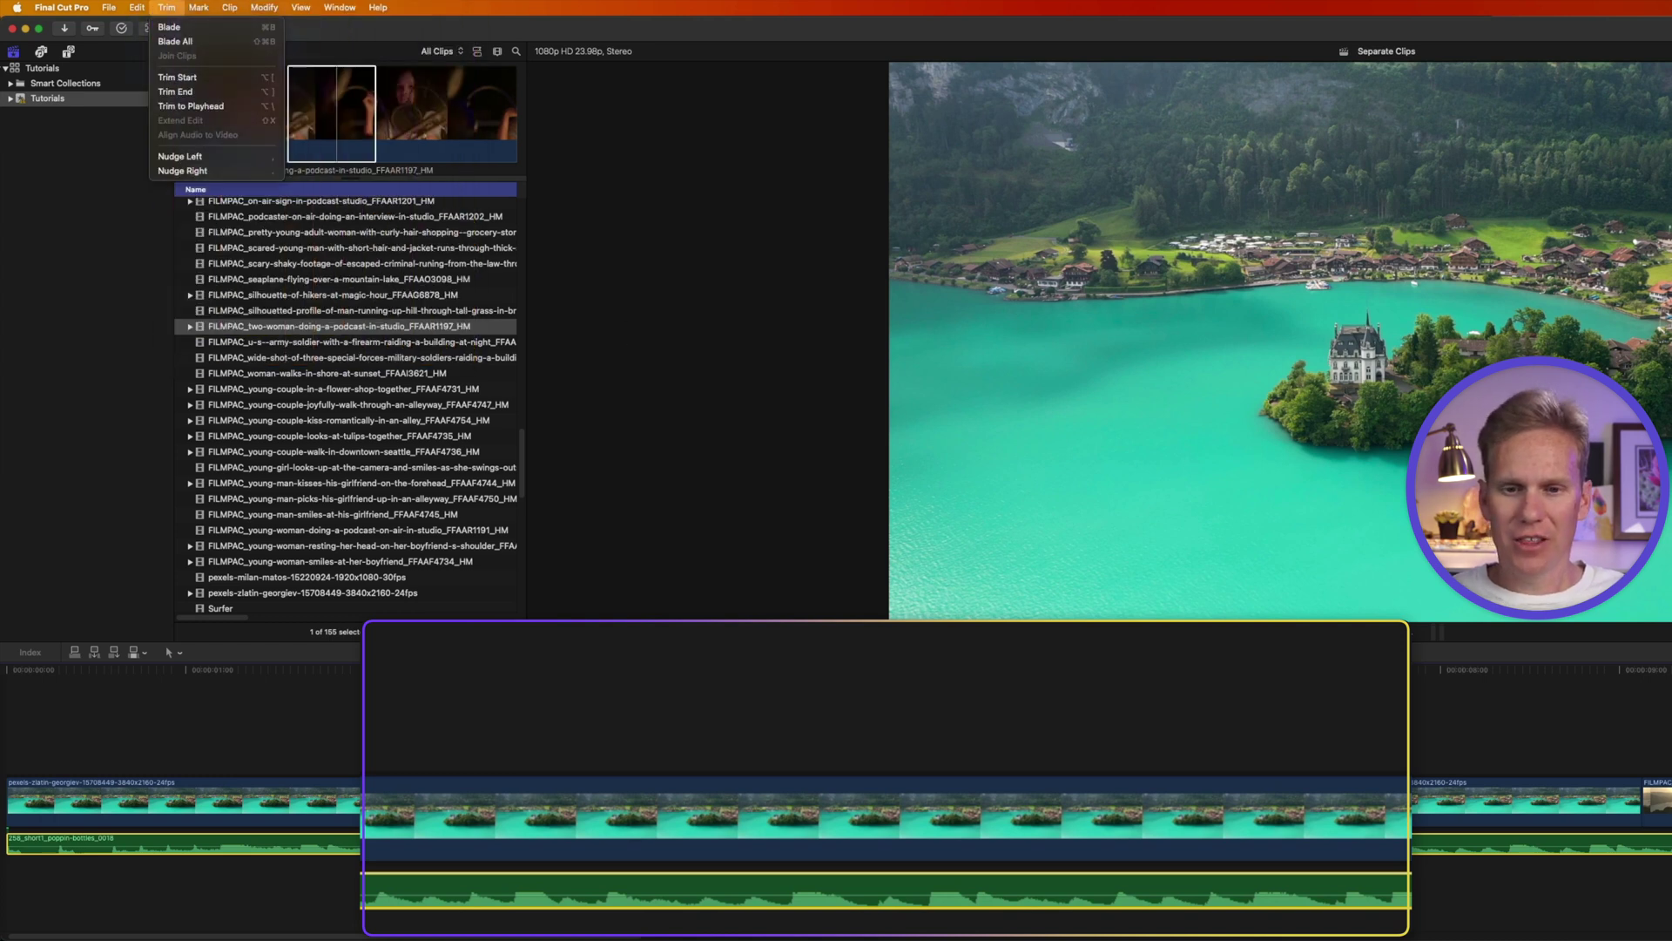
left_click(1028, 710)
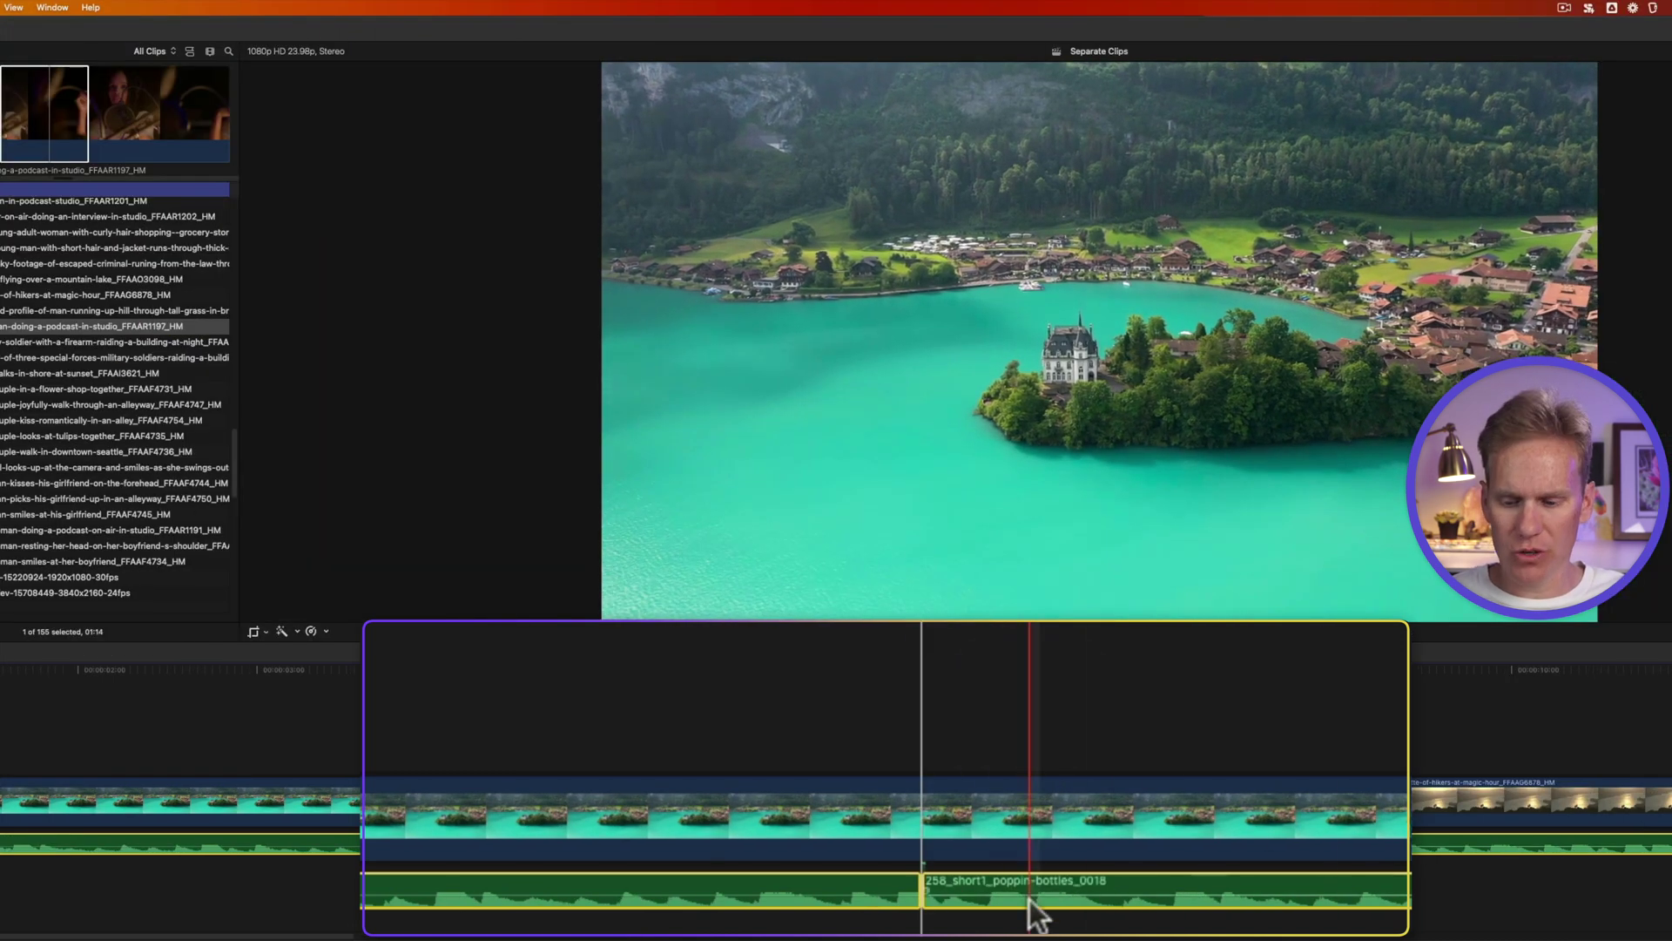
Move both connected audio parts into the primary storyline between the lake clip parts and try to join them there.
left_click_drag(653, 936, 441, 886)
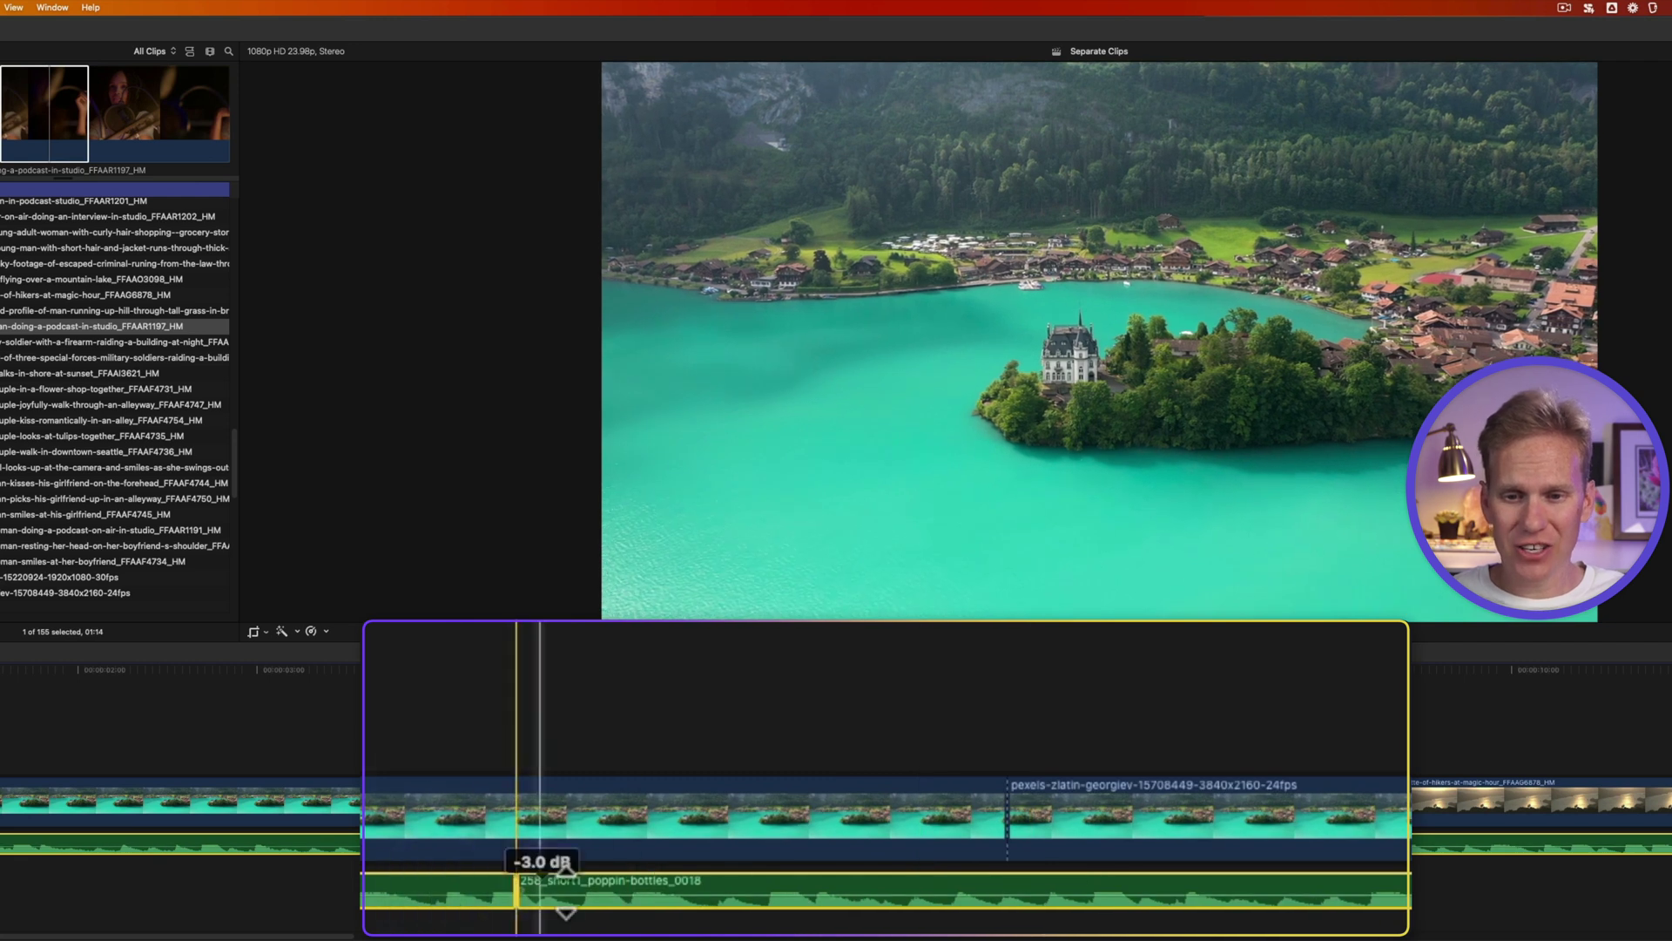
left_click_drag(603, 885, 1087, 833)
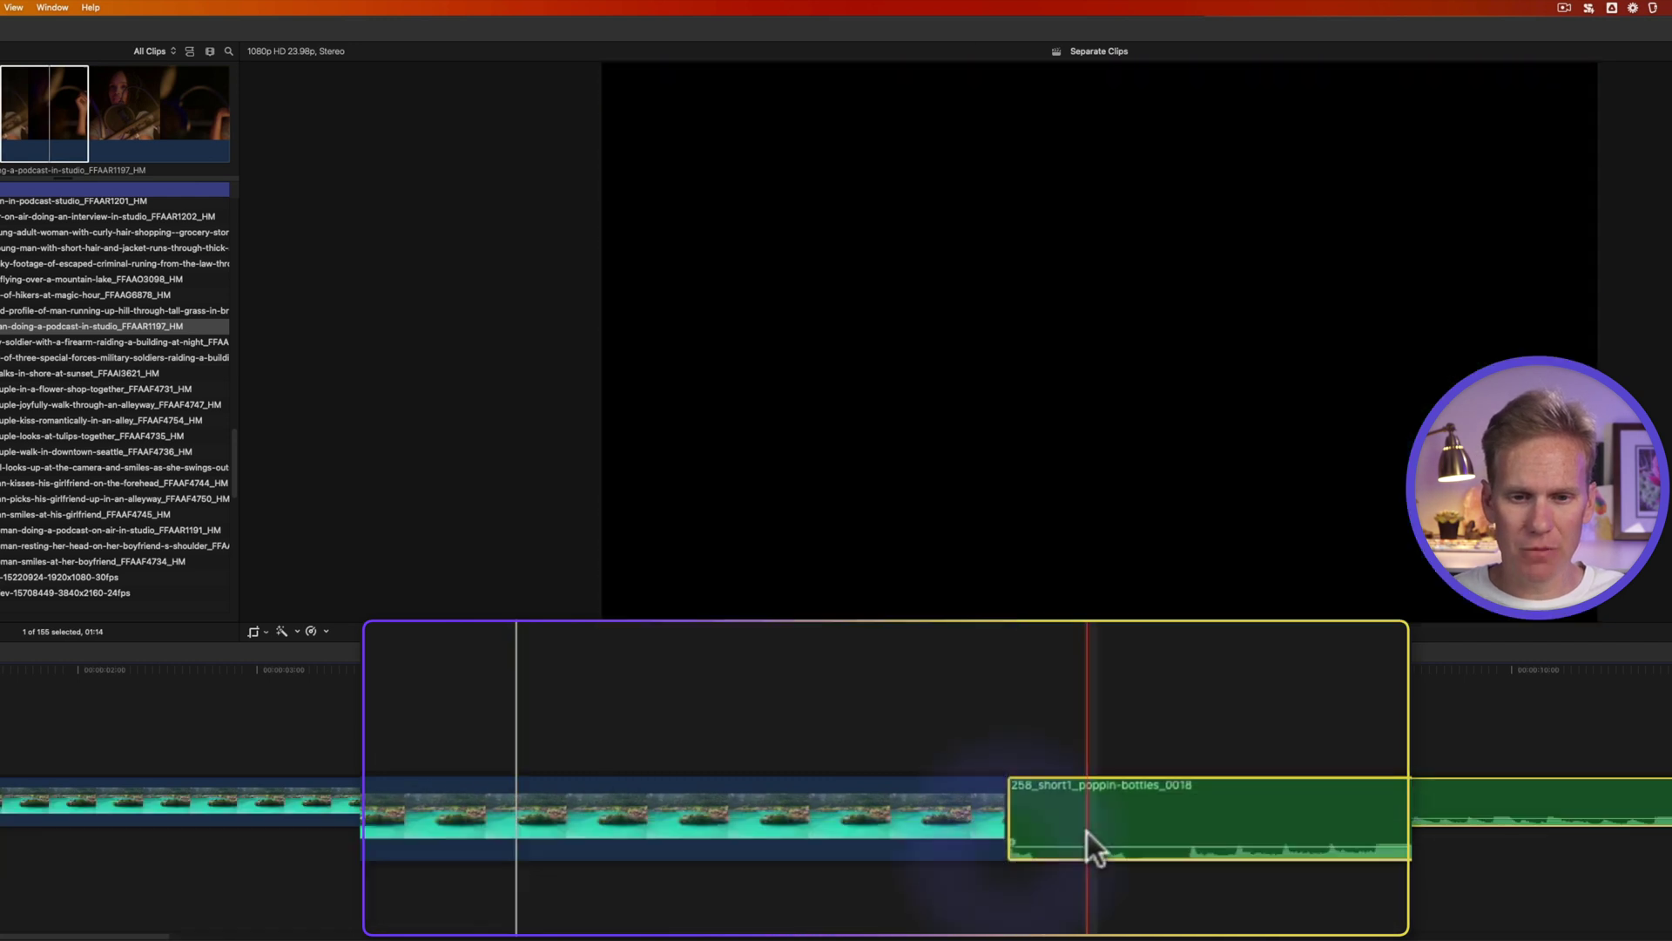
key("shift+z")
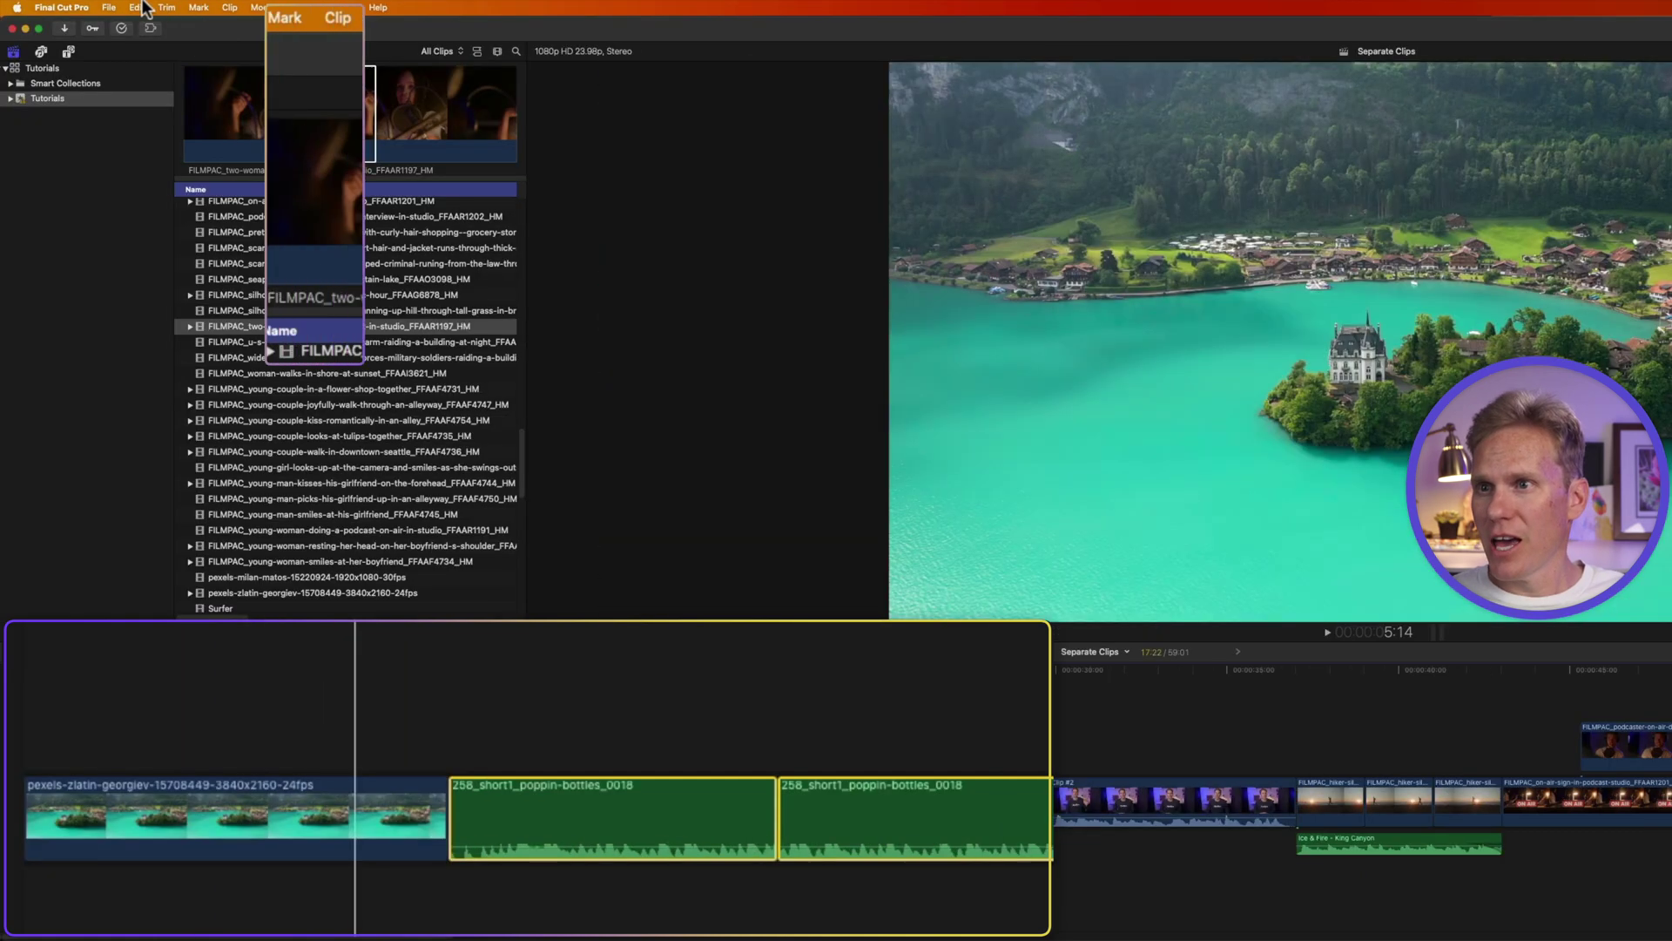
left_click(166, 7)
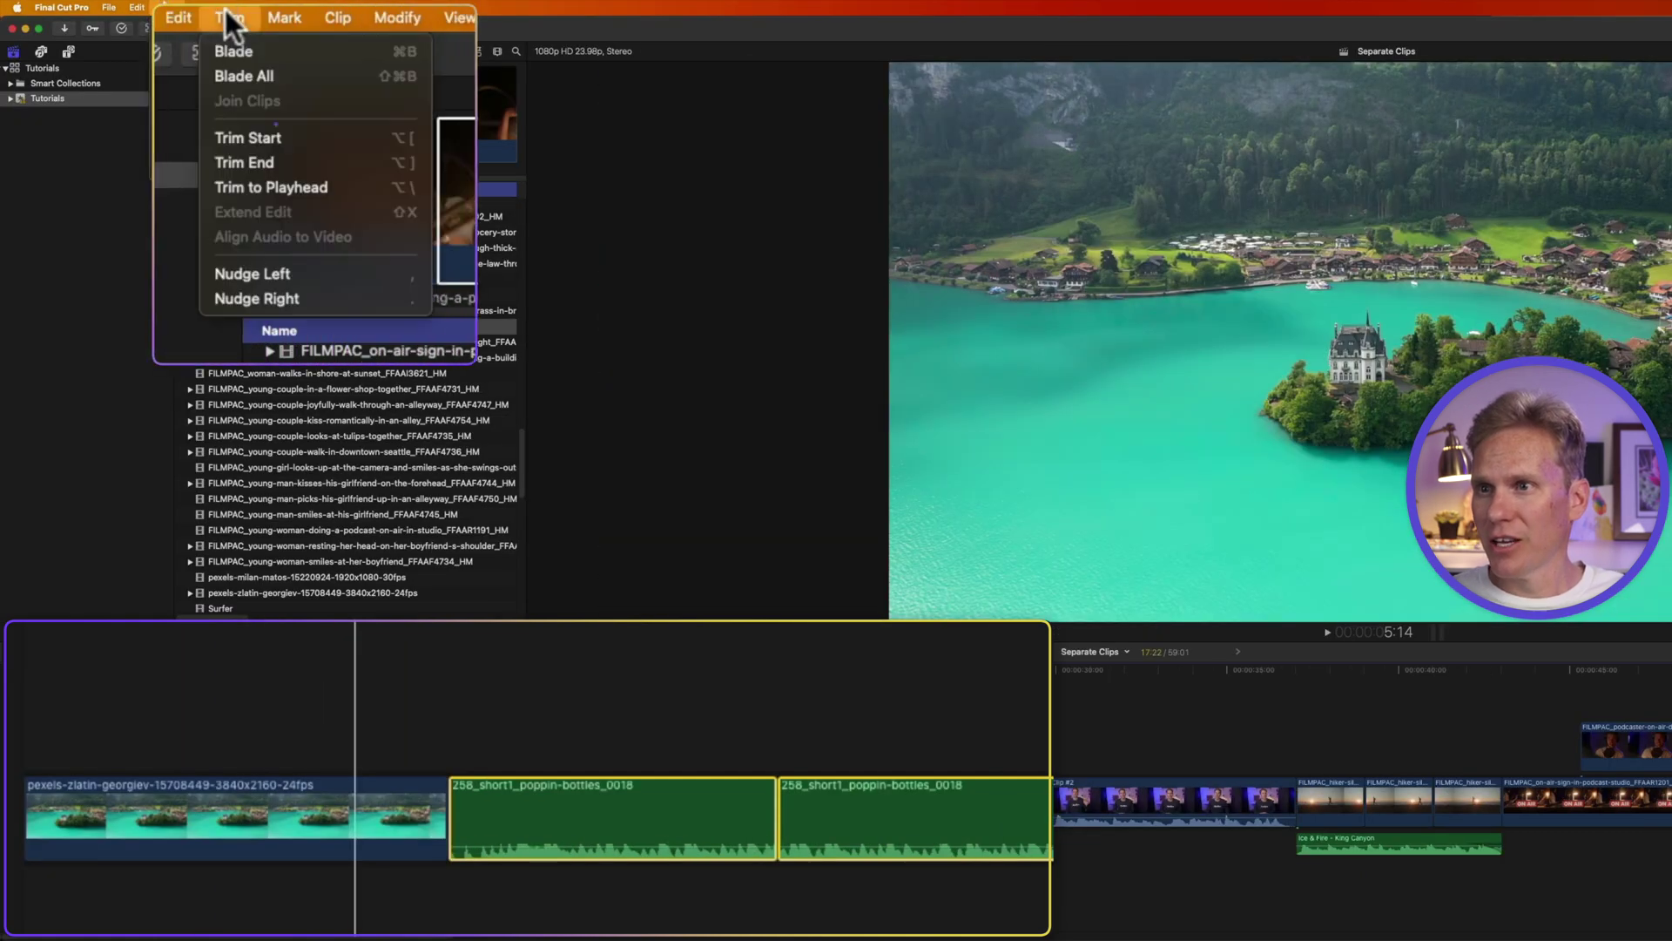
left_click(906, 625)
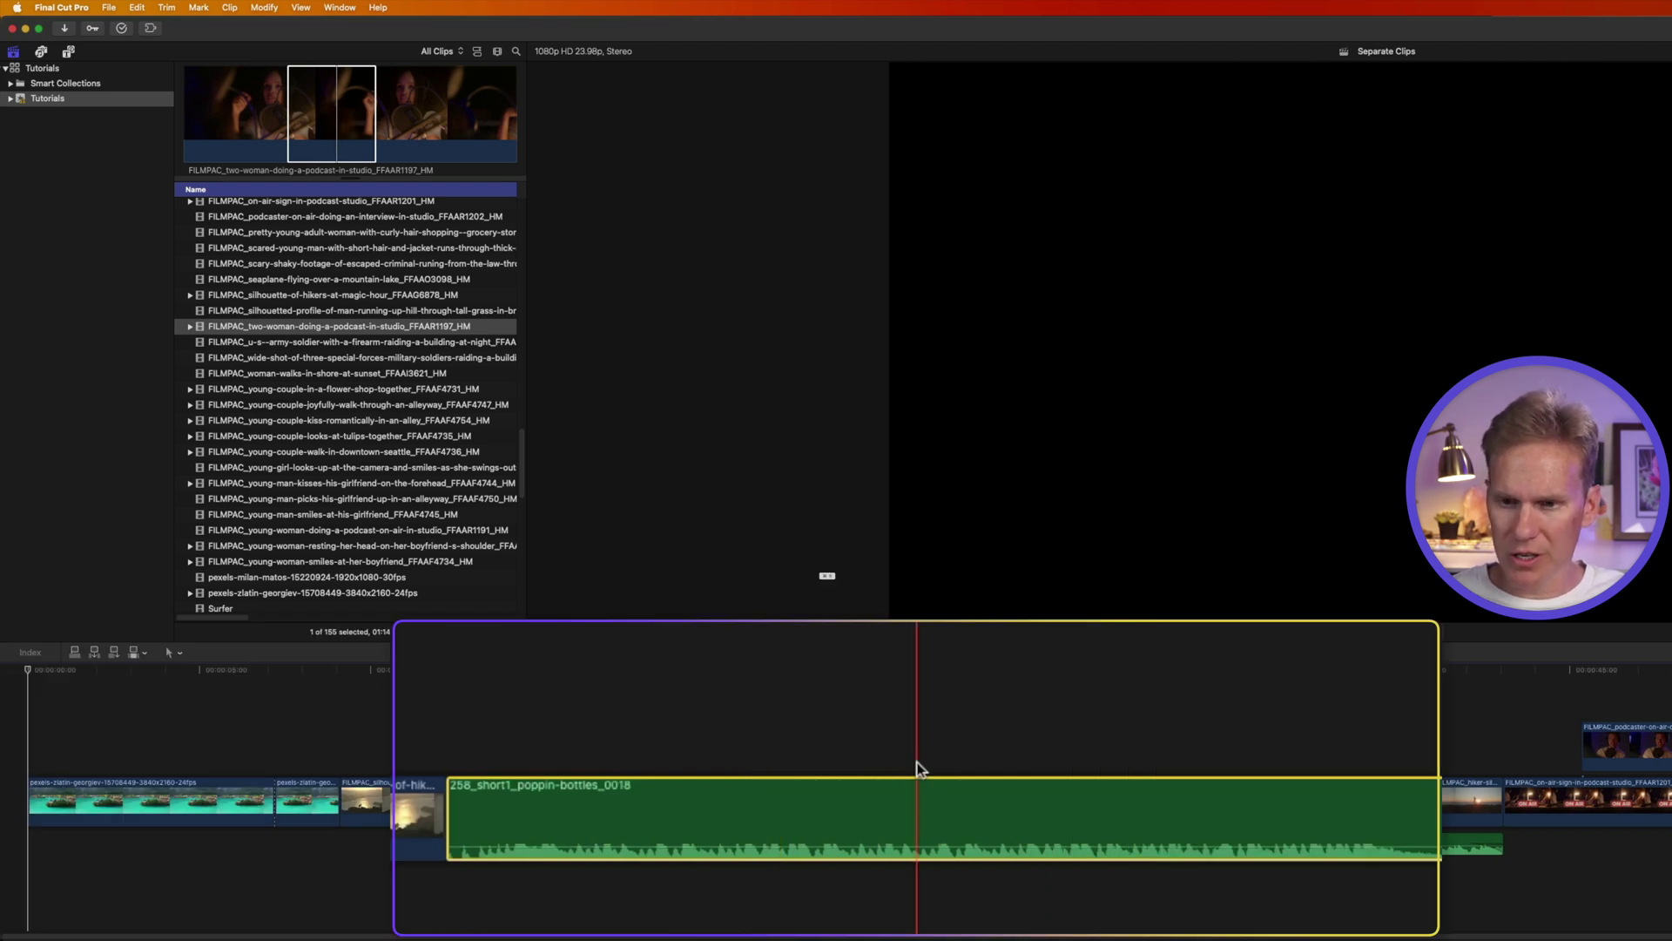
Blade the poppin-bottles audio clip following the hikers clip in the primary storyline, select both parts and join them.
key("super+b")
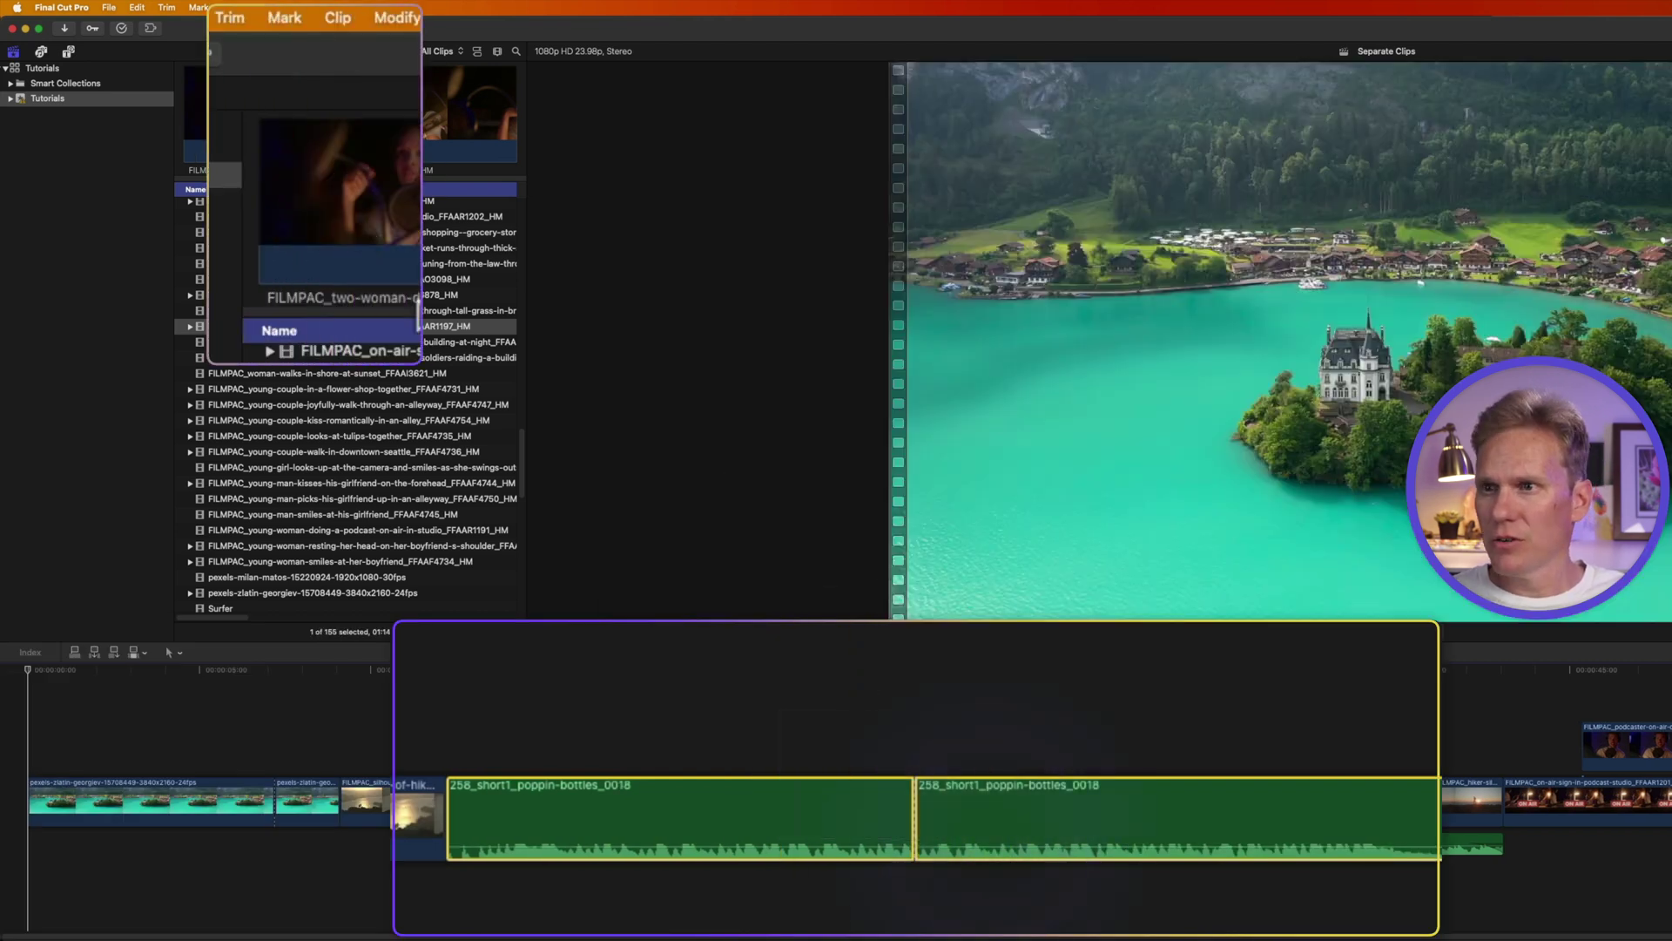
left_click(164, 7)
left_click(273, 101)
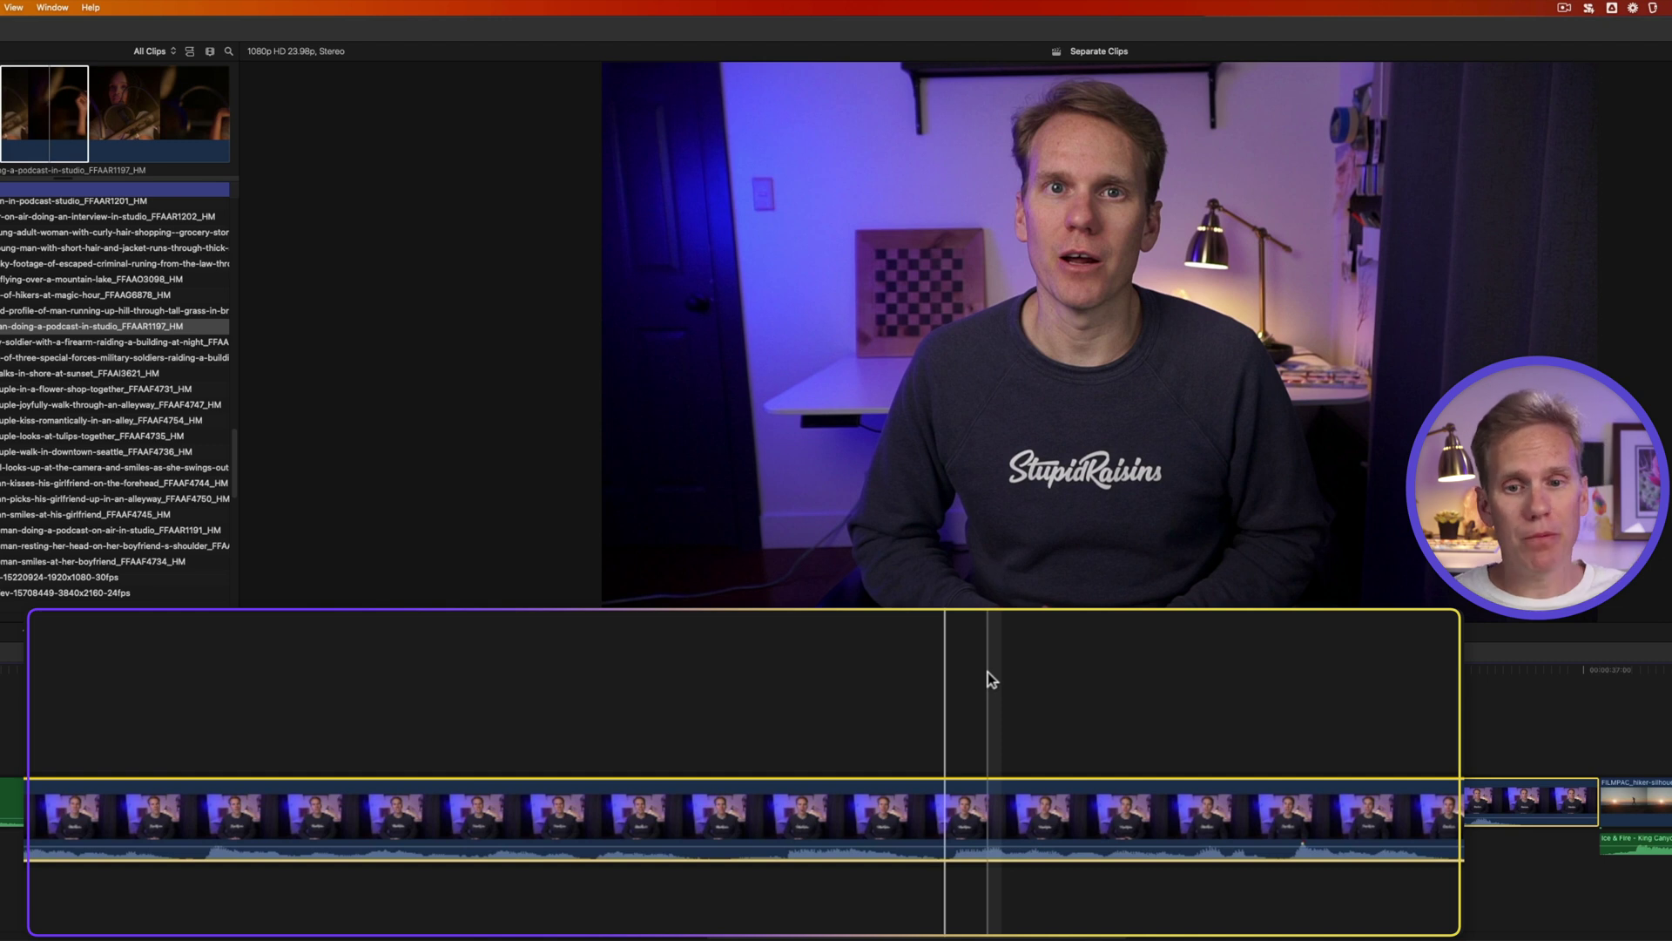
Detach the audio from Clip #2, the talking-head clip.
key("s")
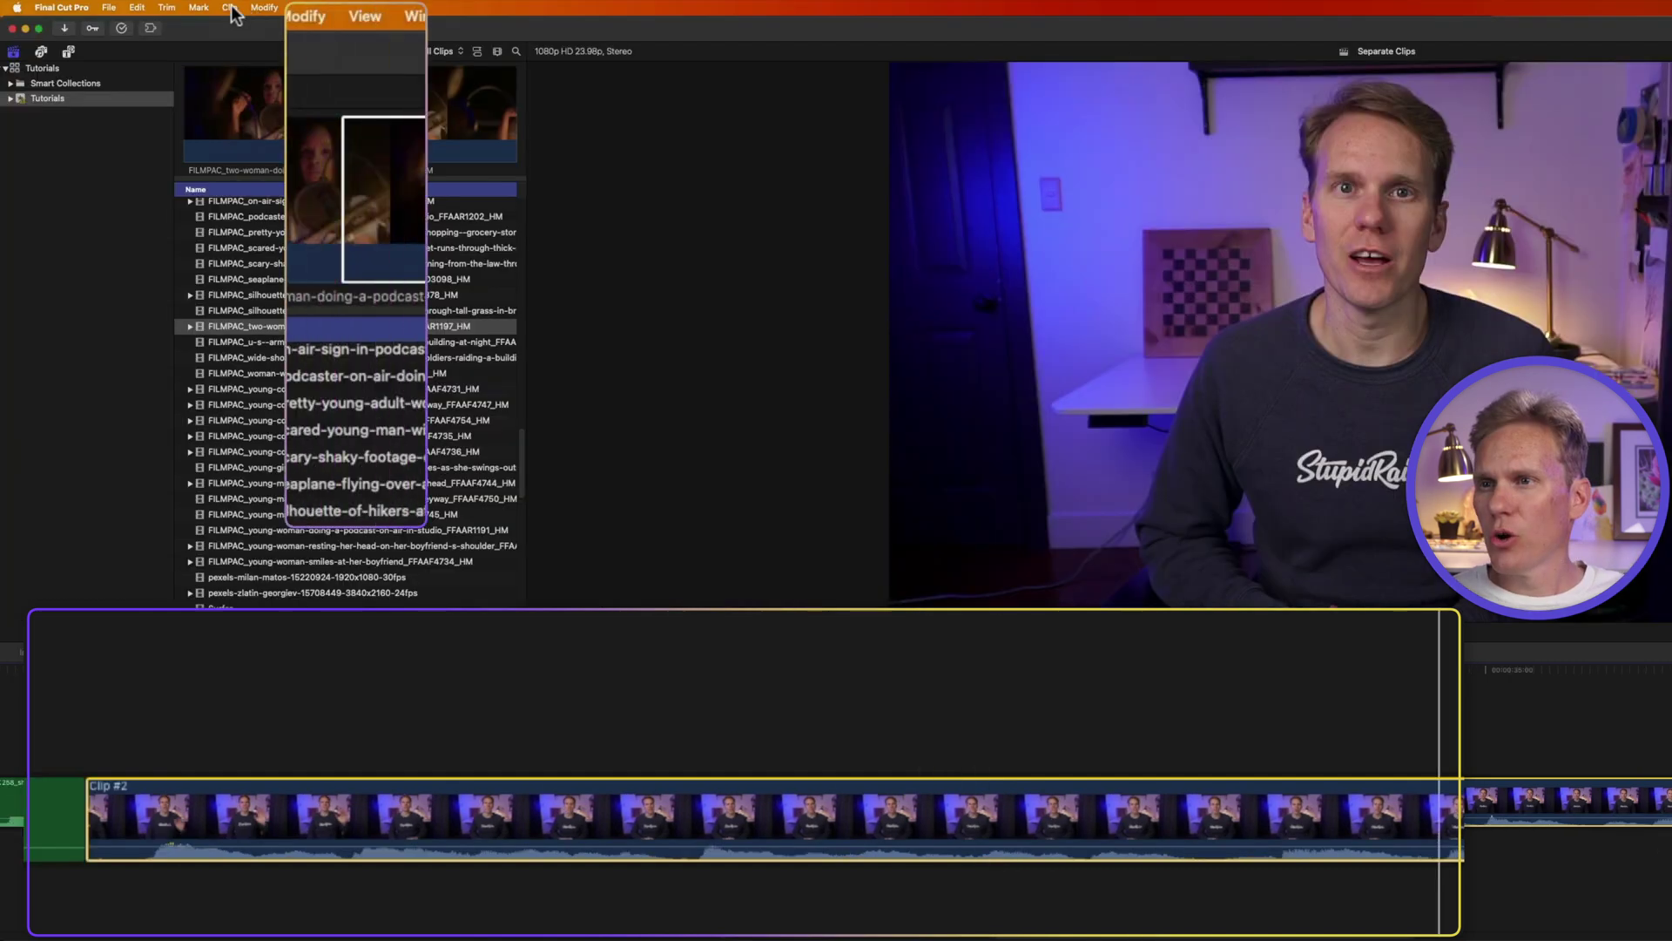
left_click(243, 12)
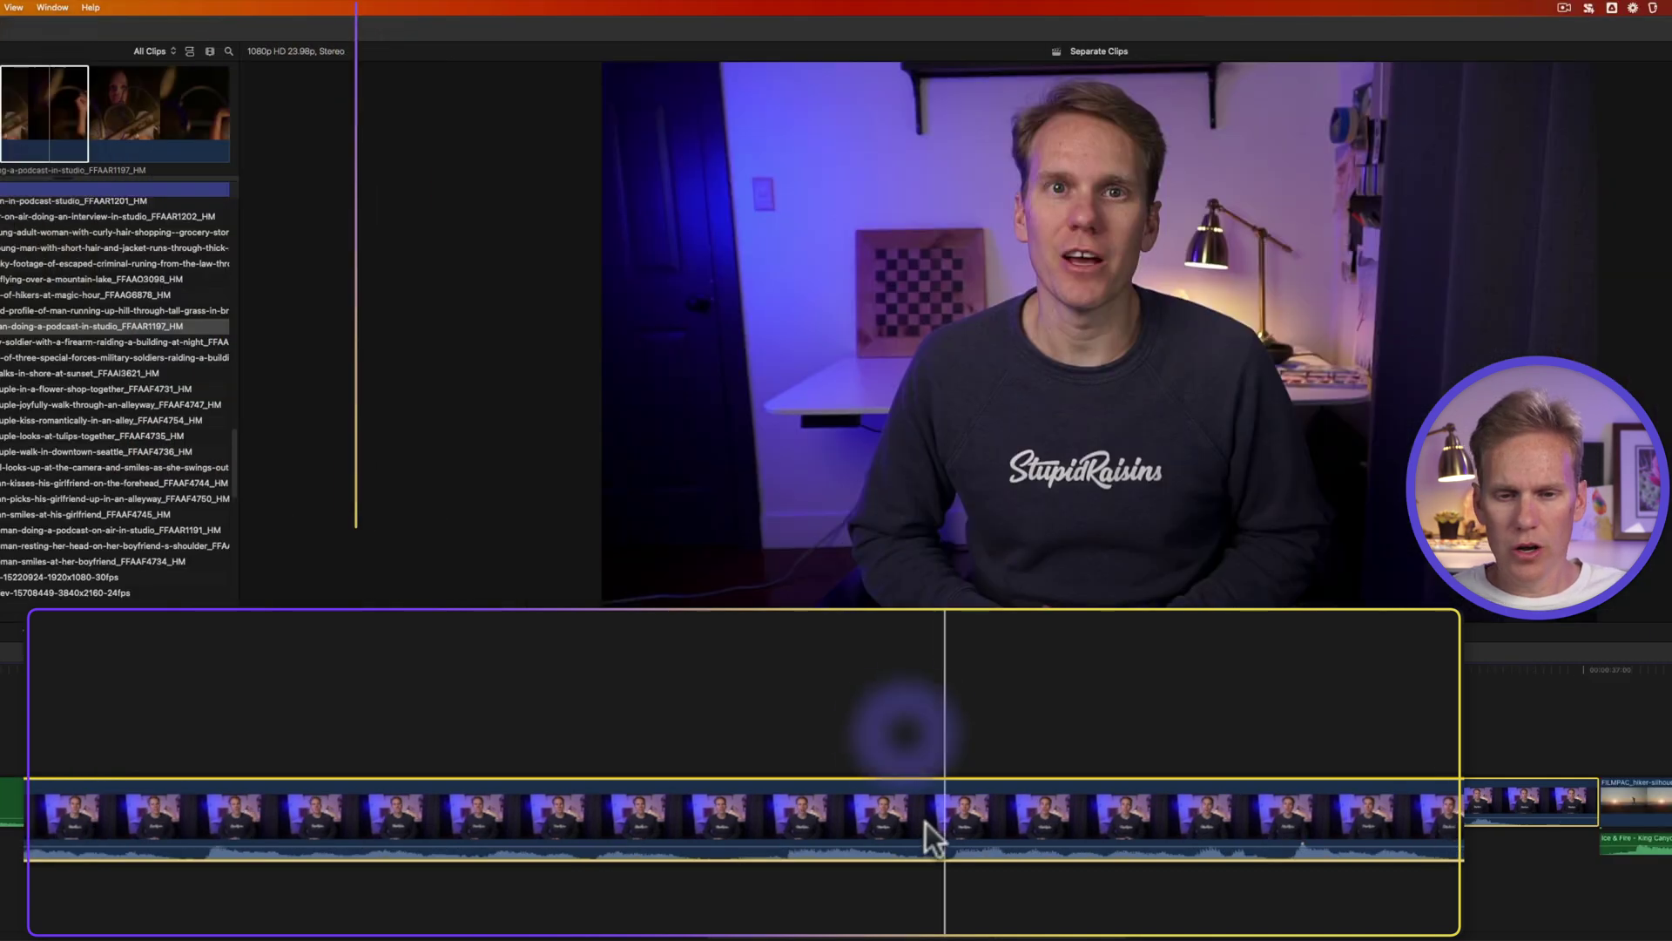
right_click(918, 815)
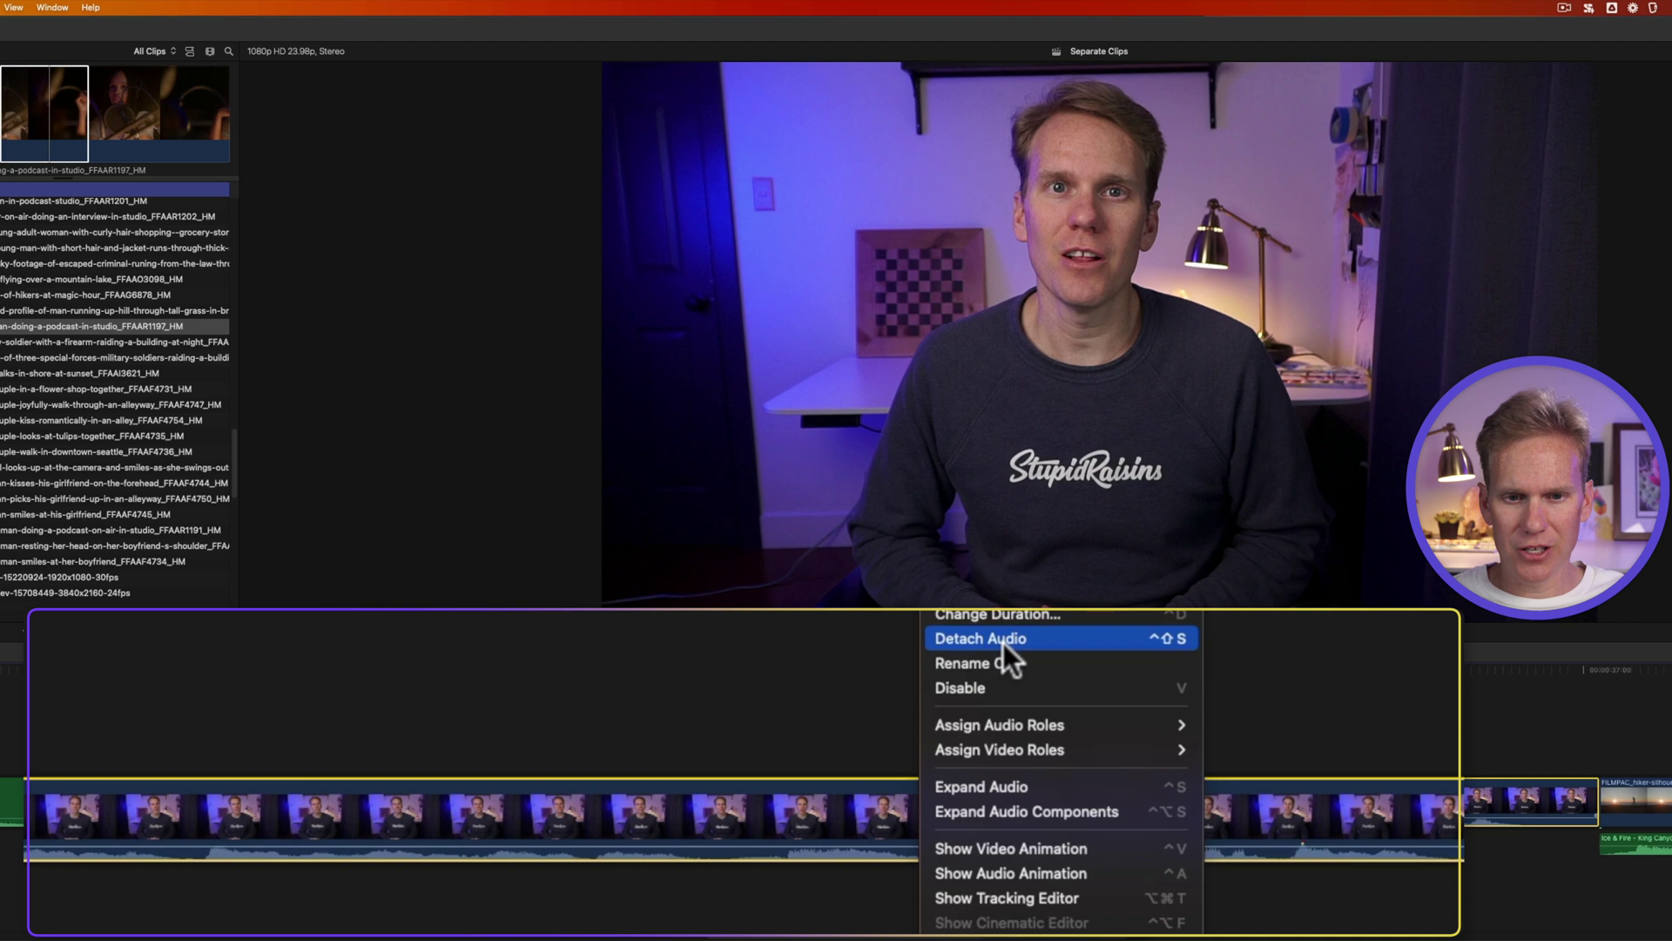
left_click(791, 684)
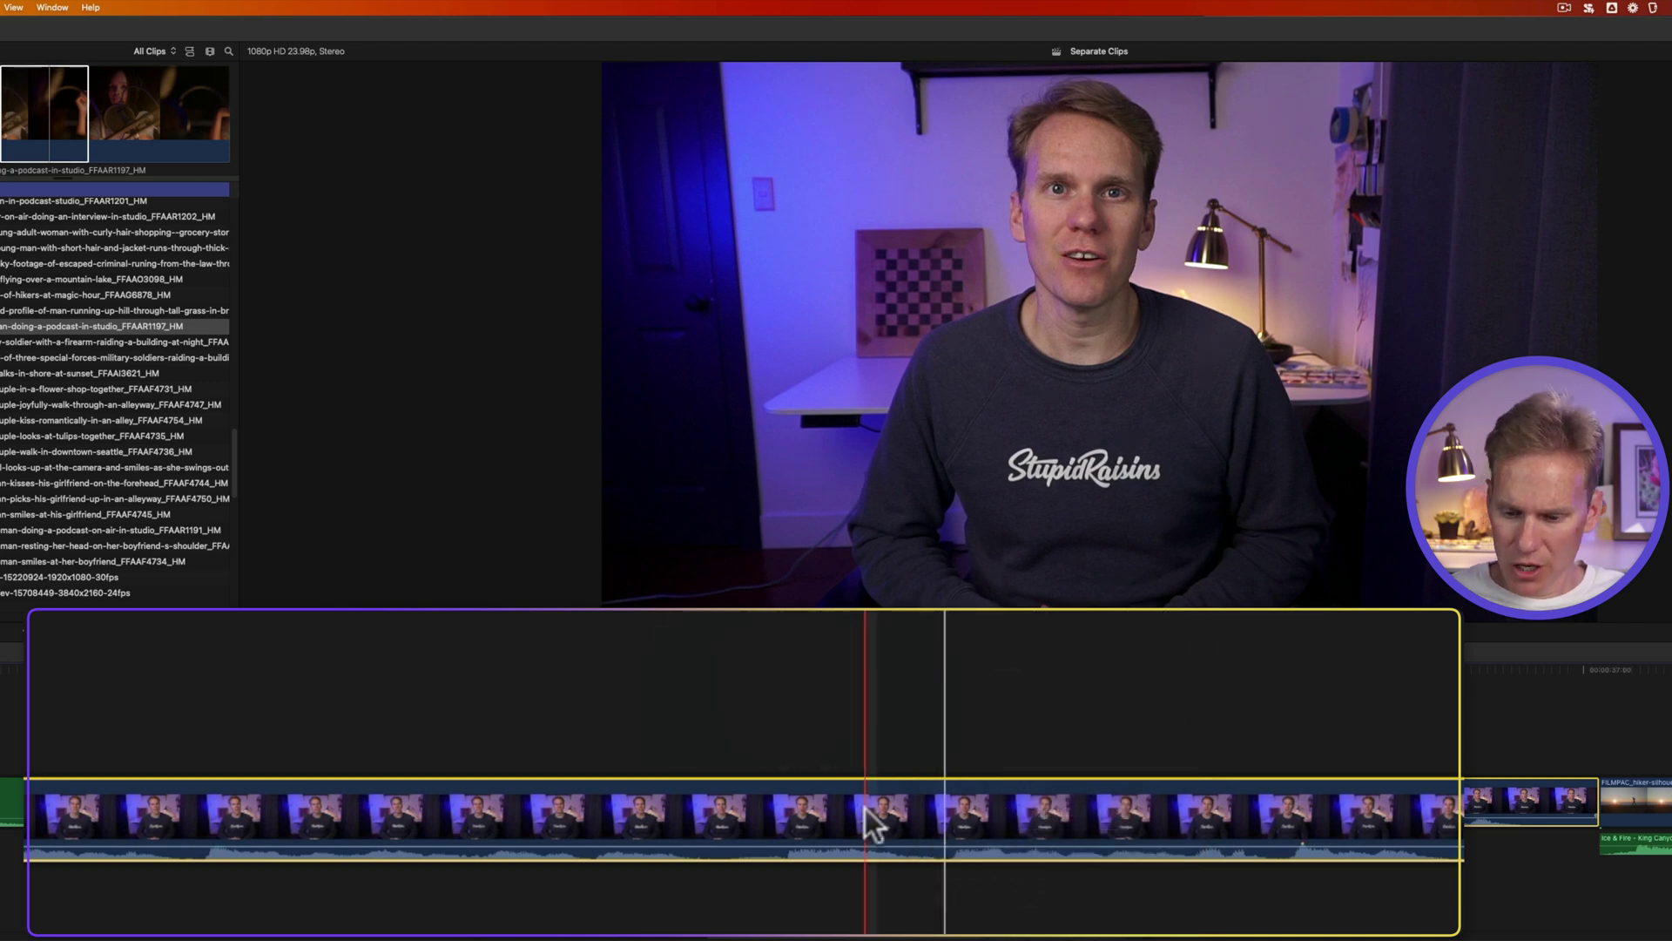
key("ctrl+shift+s")
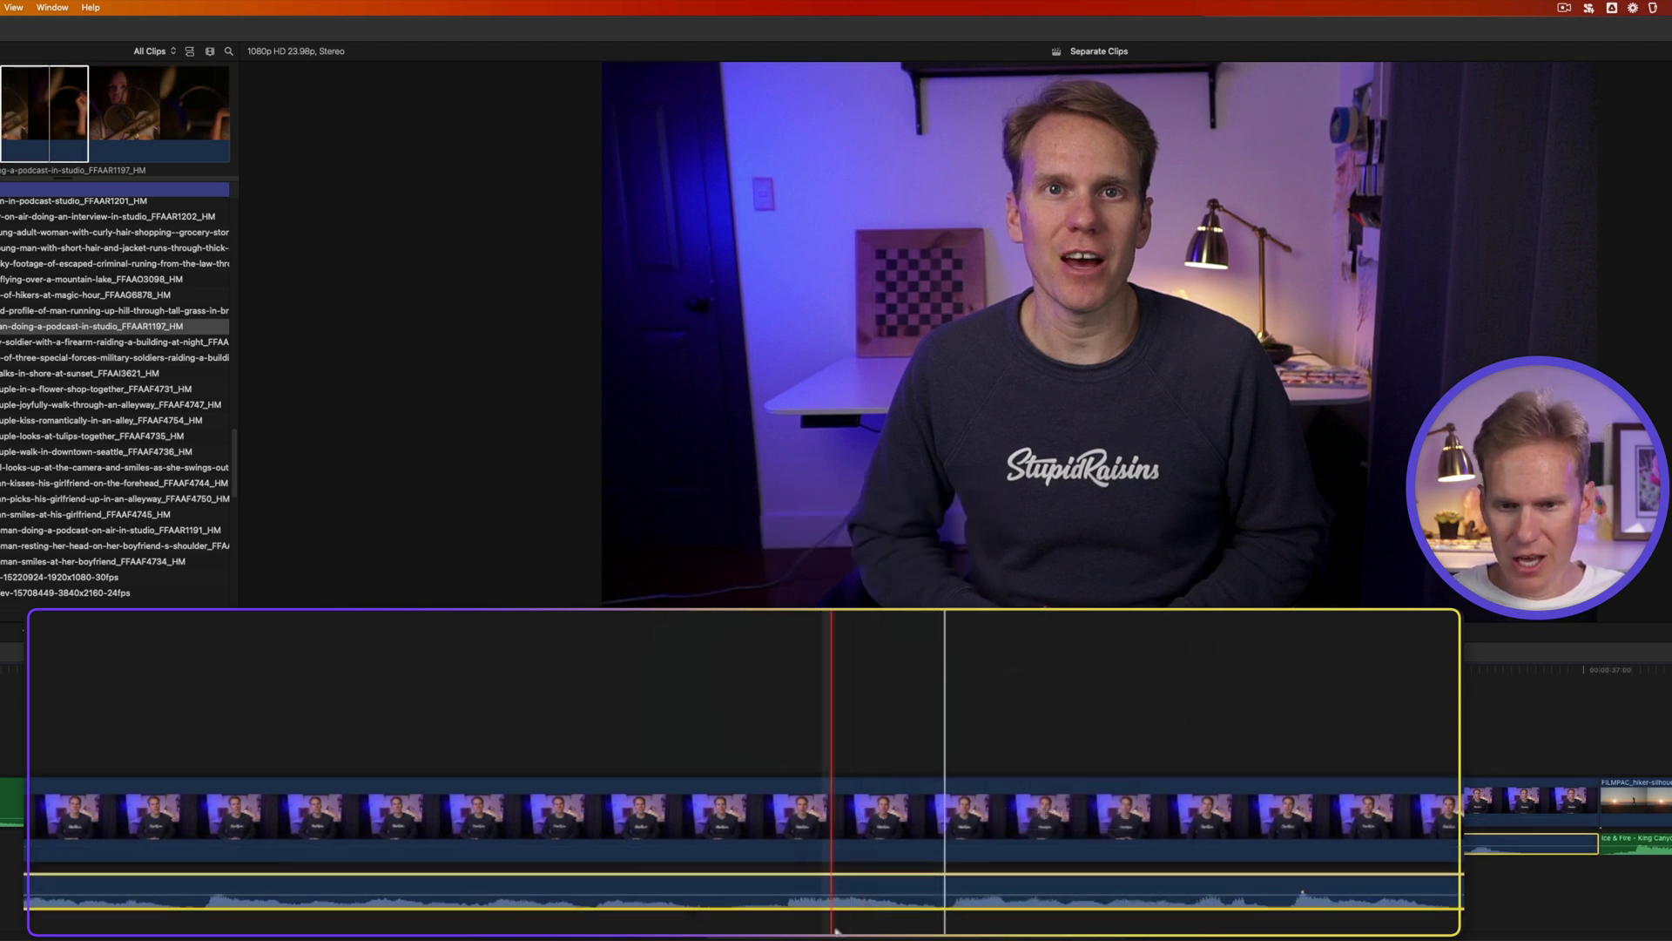
Try moving Clip #2's detached audio into the primary storyline ahead of the video, and restore the previous arrangement.
left_click(944, 880)
left_click(932, 834)
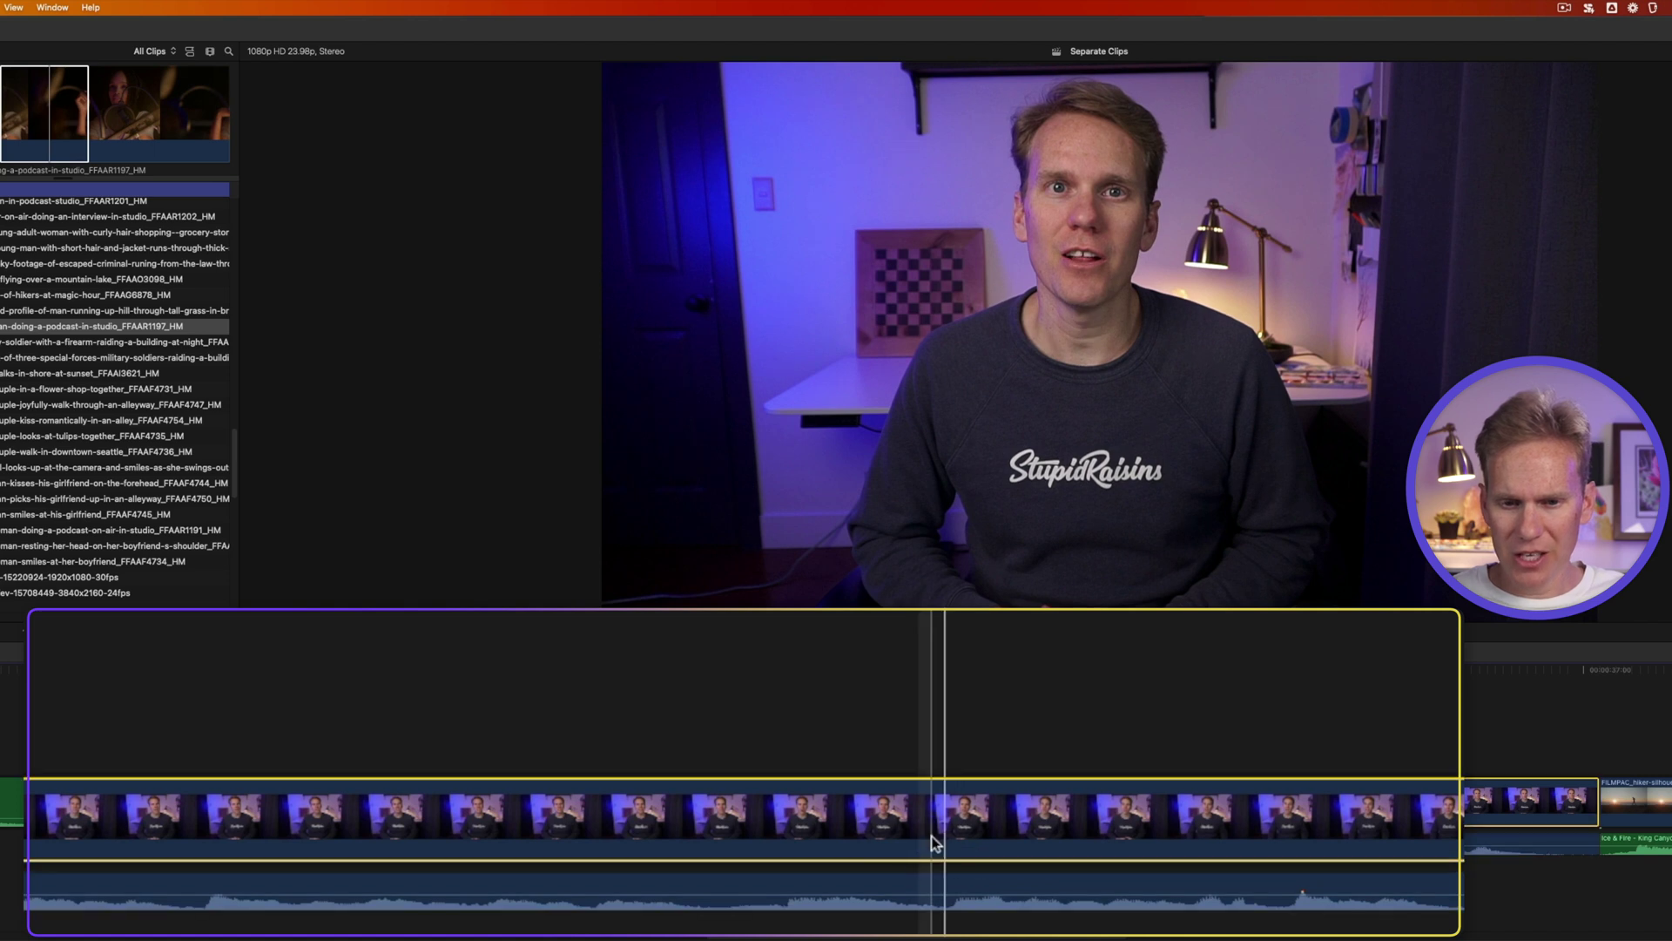
left_click(937, 882)
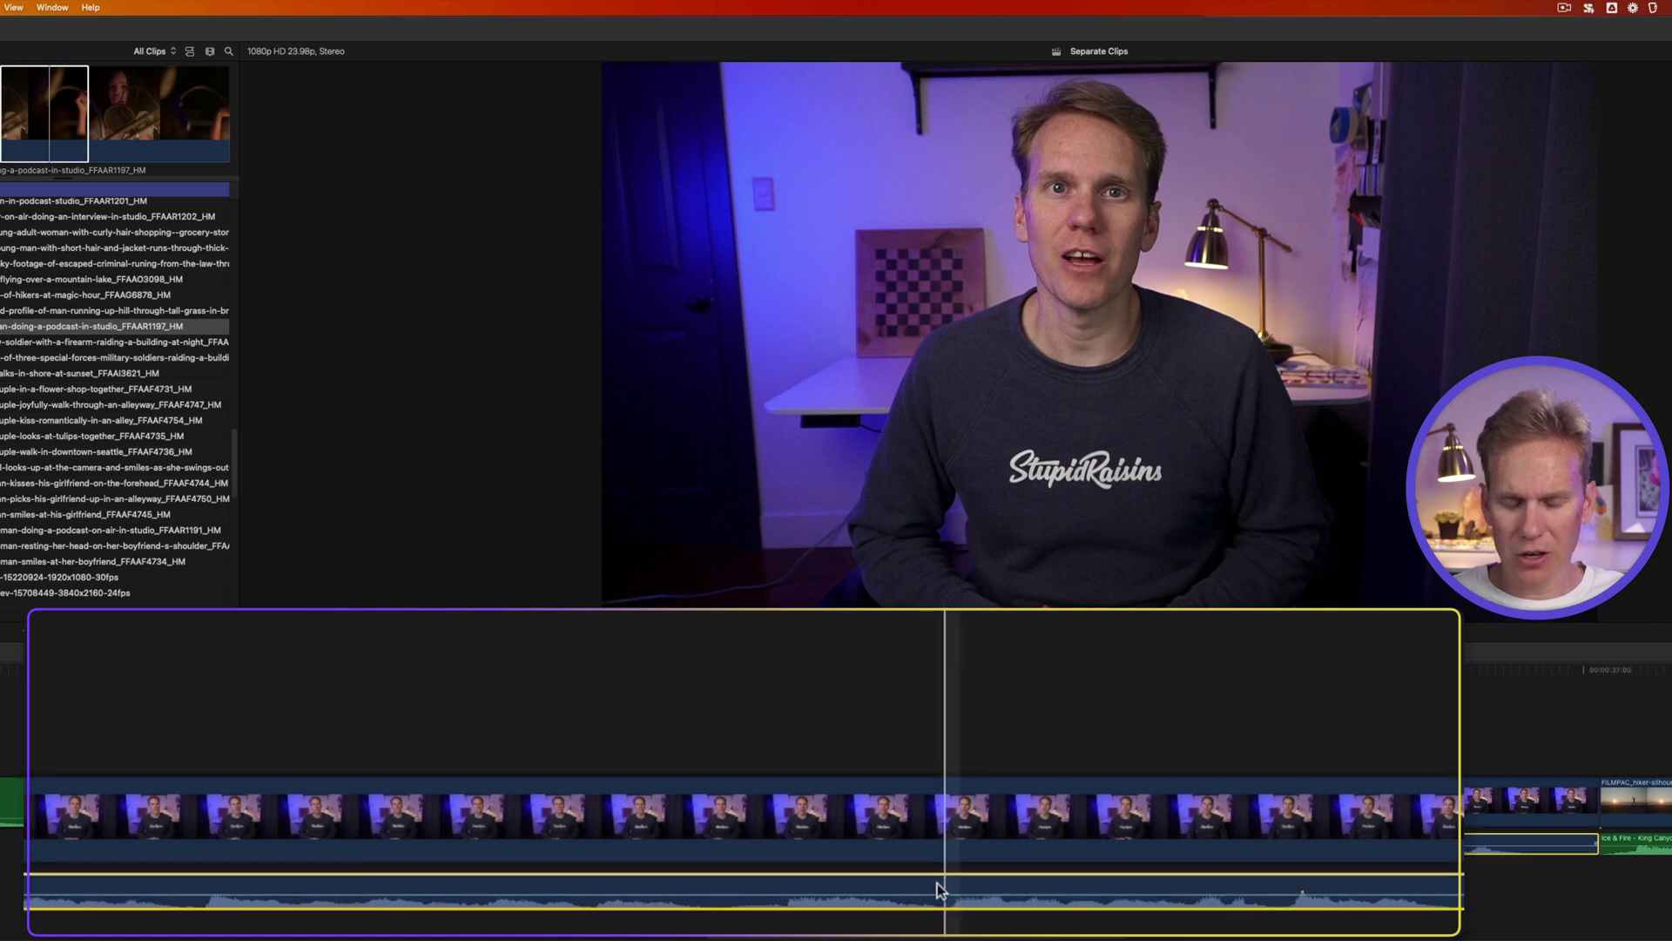
left_click_drag(937, 881, 159, 803)
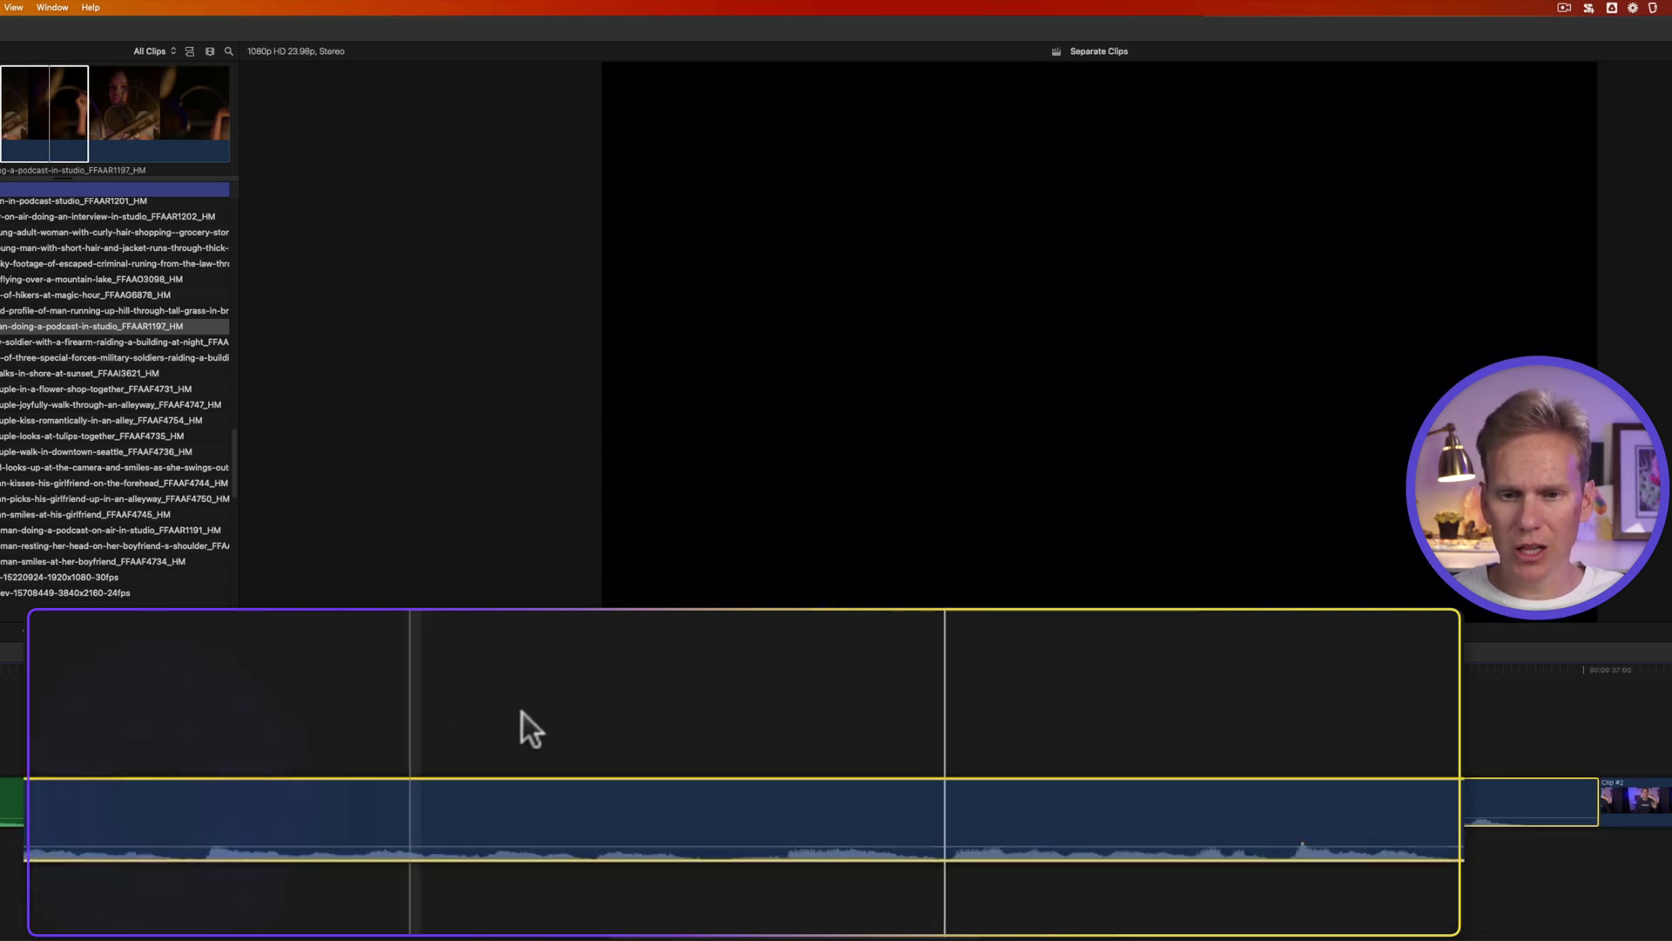
left_click_drag(1596, 812, 721, 812)
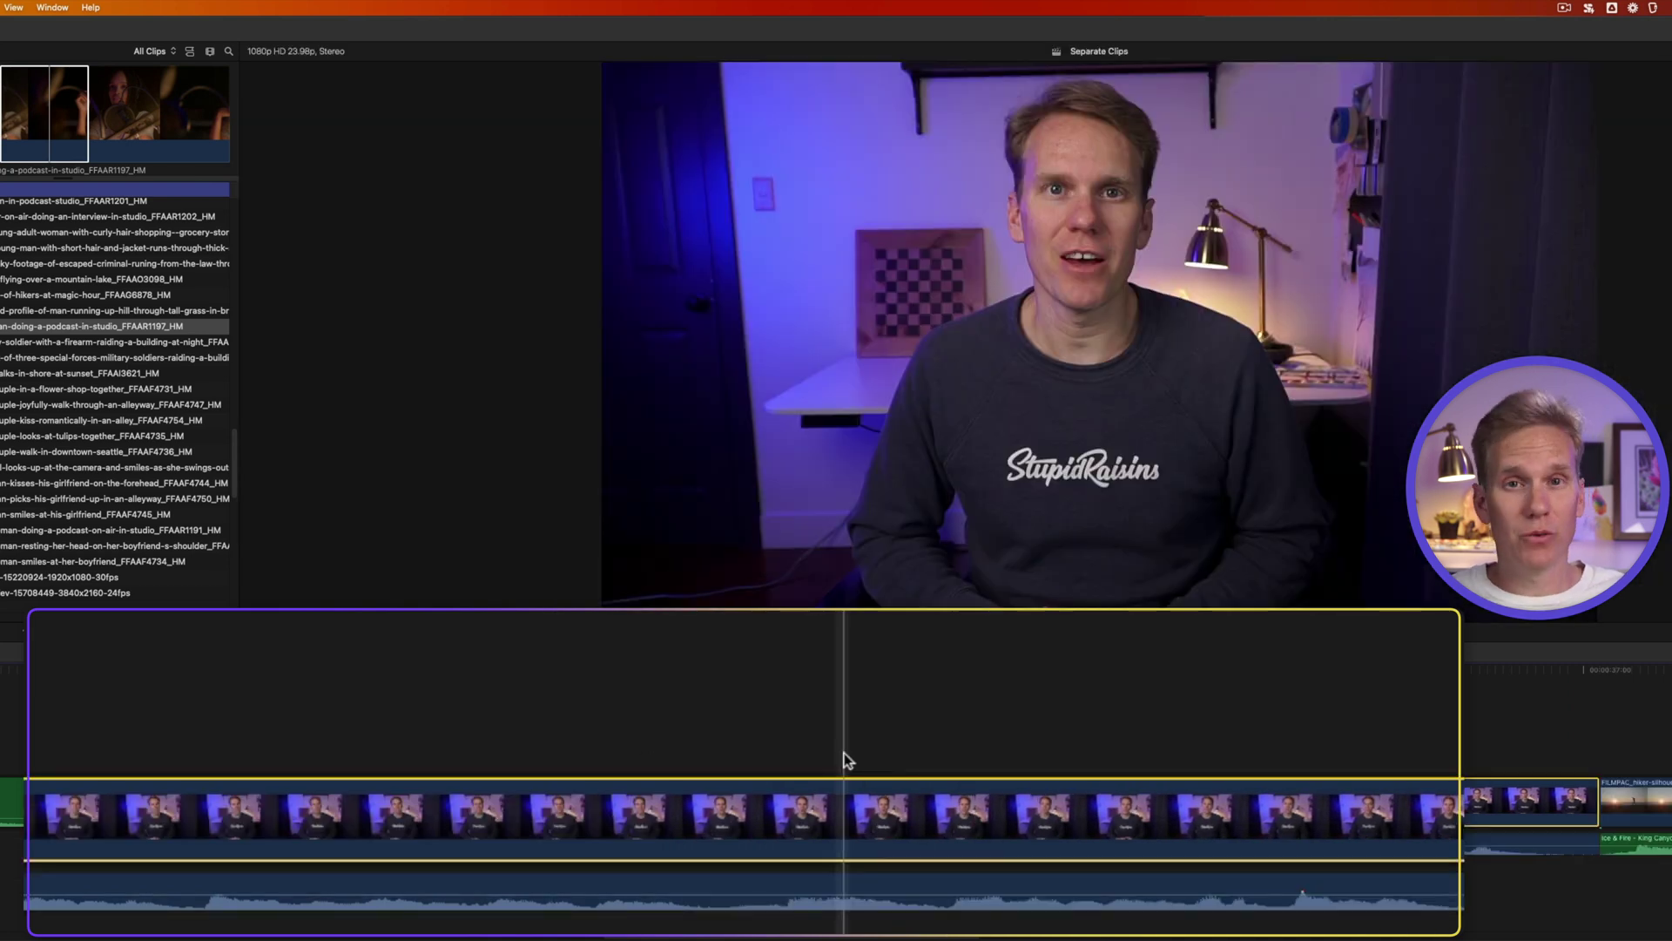
Undo the detaching of Clip #2's audio from its video.
left_click(881, 783)
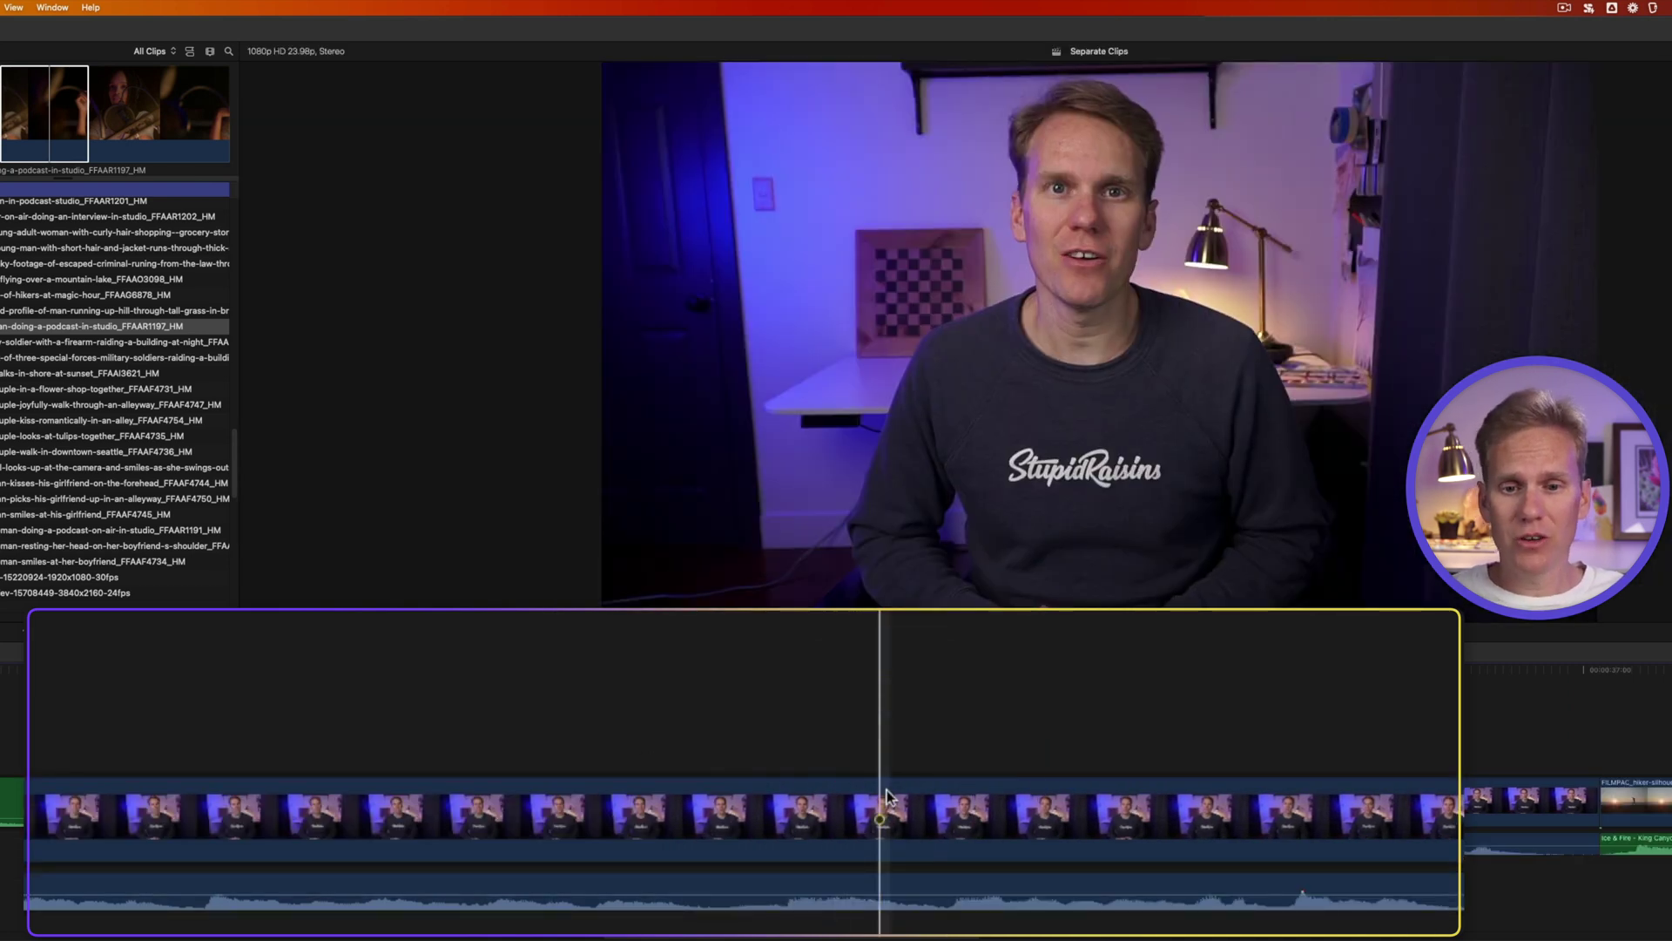
key("super+z")
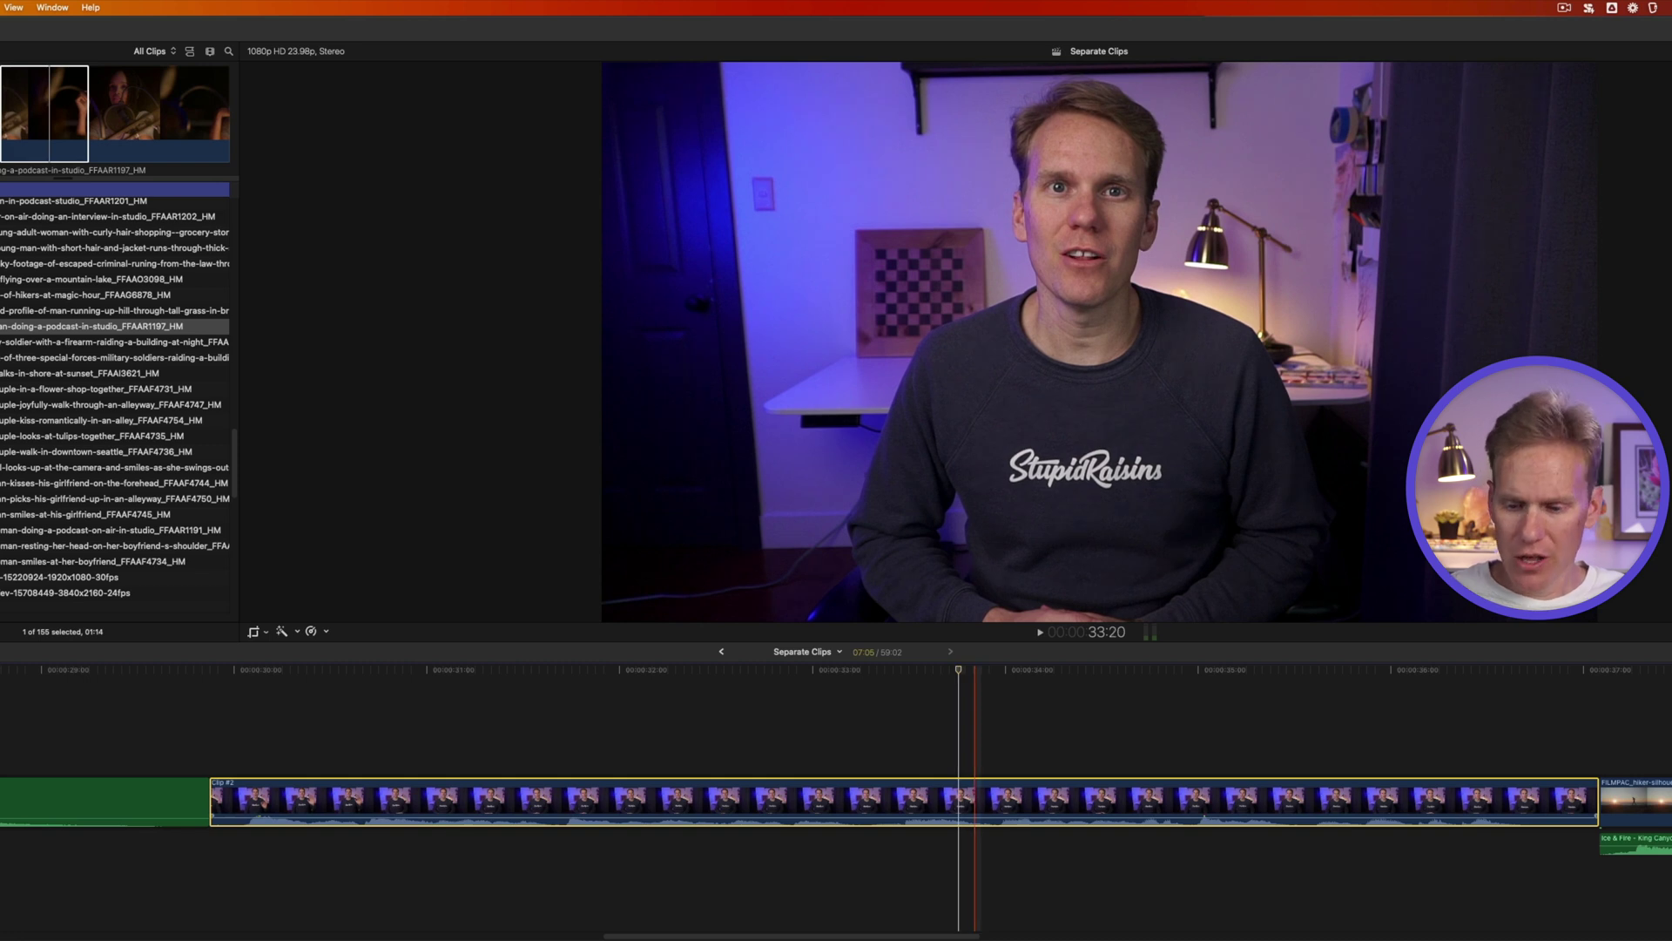
Detach the audio of Clip #2 again and select its video and audio parts together.
key("ctrl+shift+s")
left_click_drag(990, 739, 997, 839)
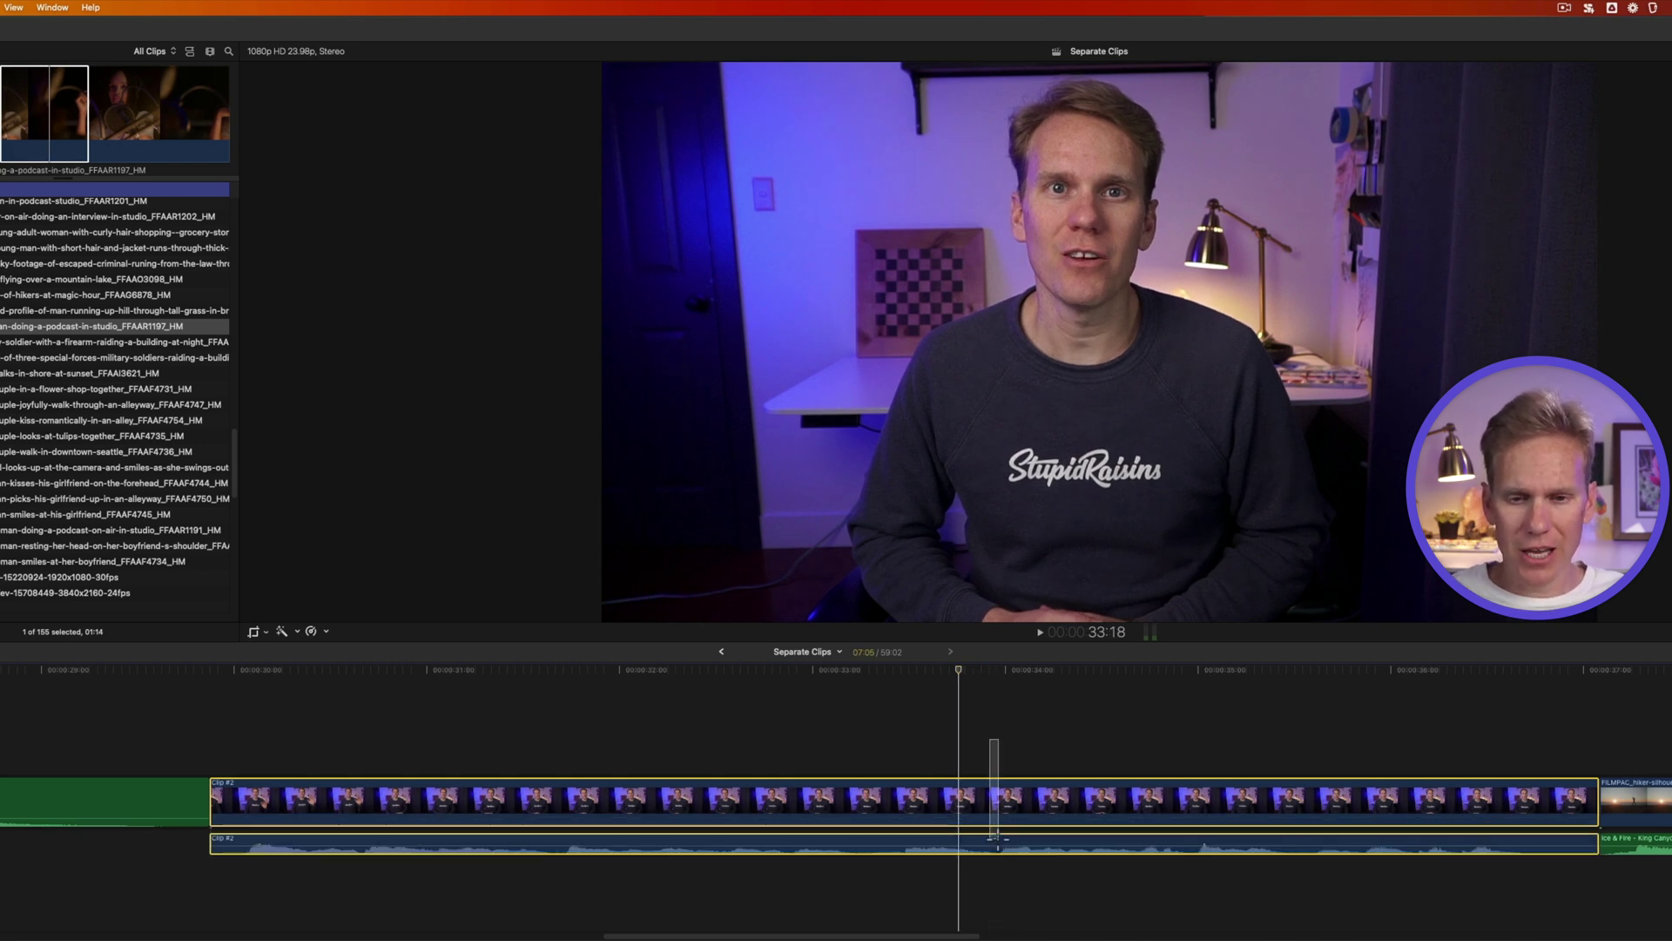
right_click(997, 831)
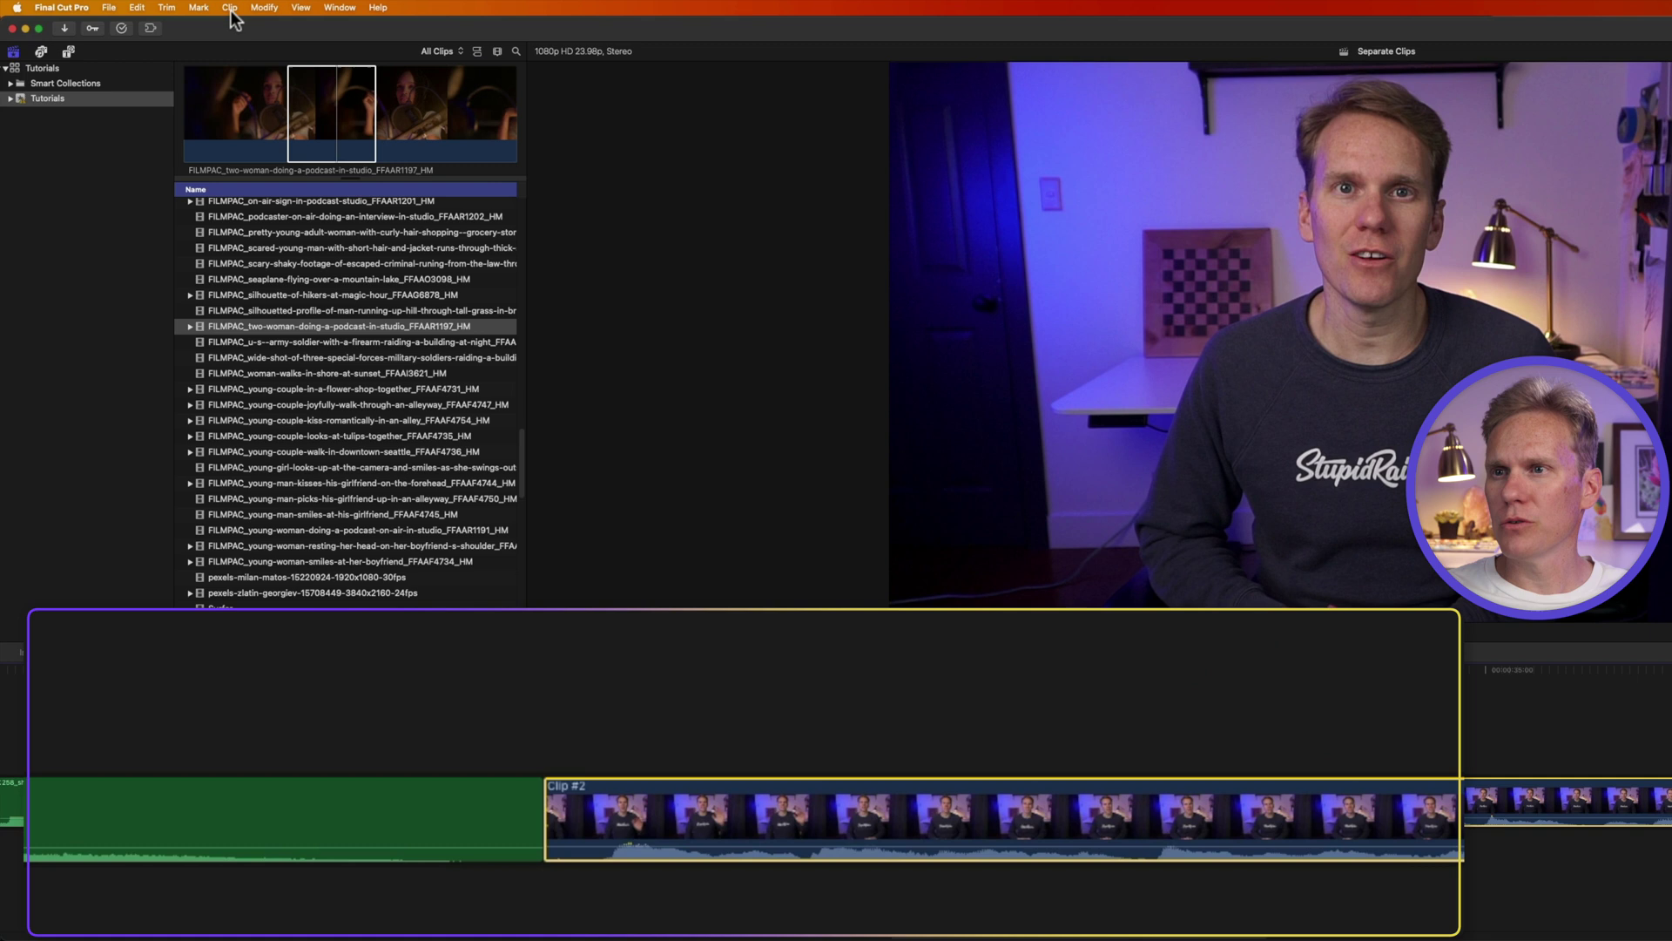
Expand the audio of Clip #2 so it sits beneath the video while staying linked to it.
left_click(230, 8)
left_click(355, 331)
right_click(864, 813)
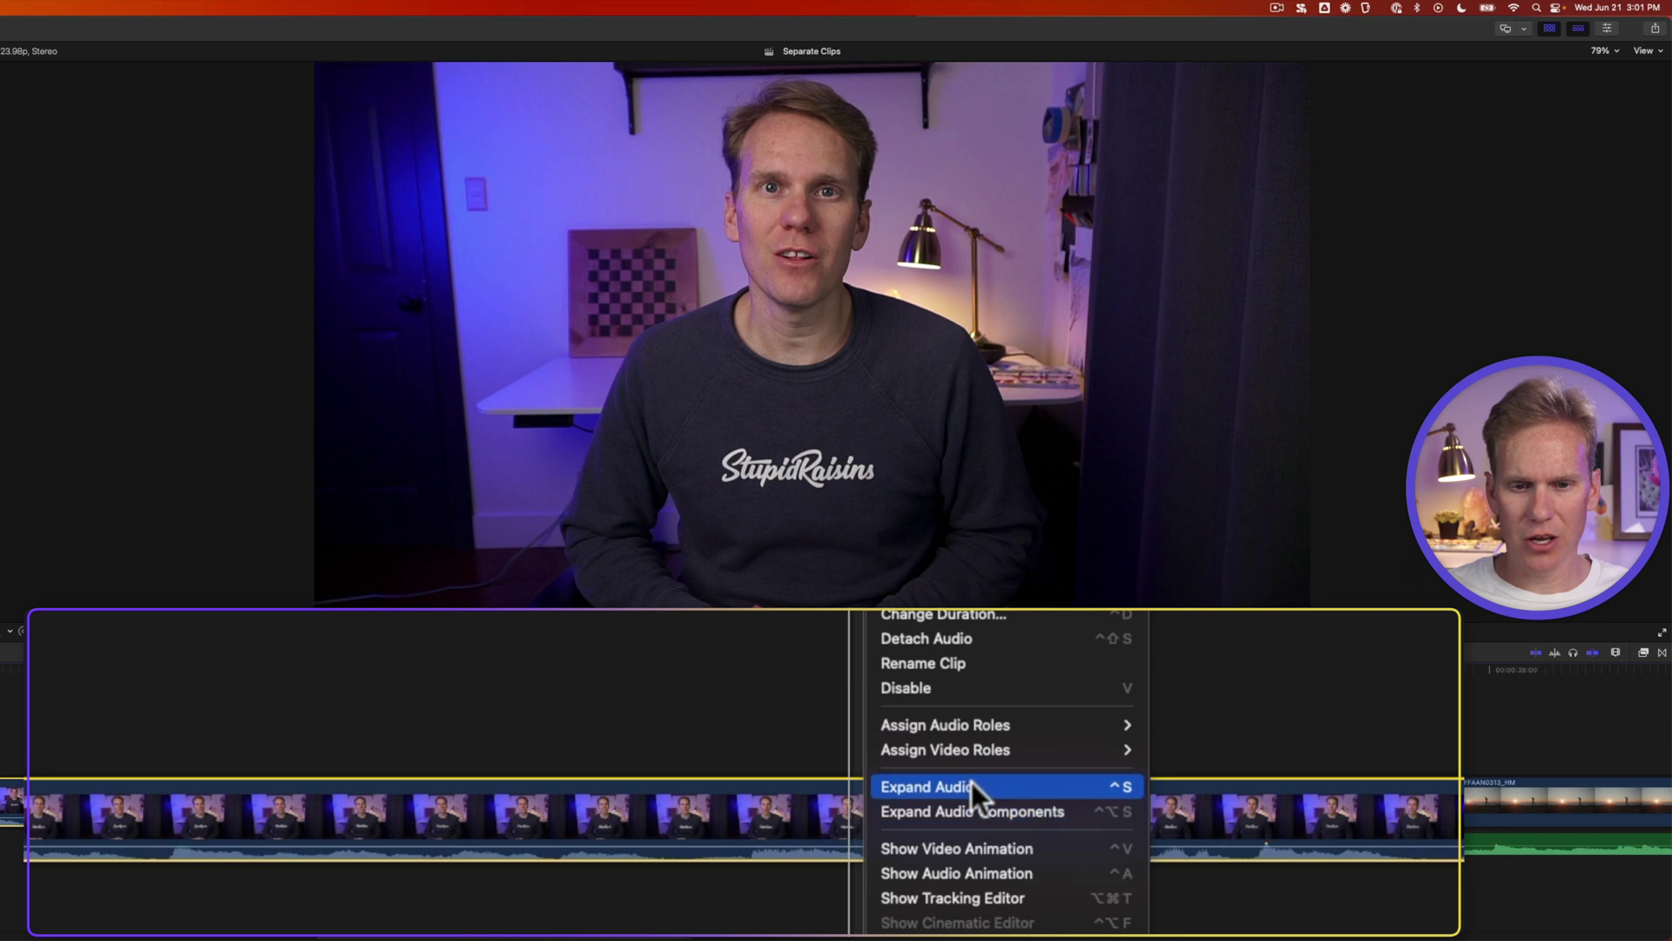
left_click(754, 696)
key("ctrl+s")
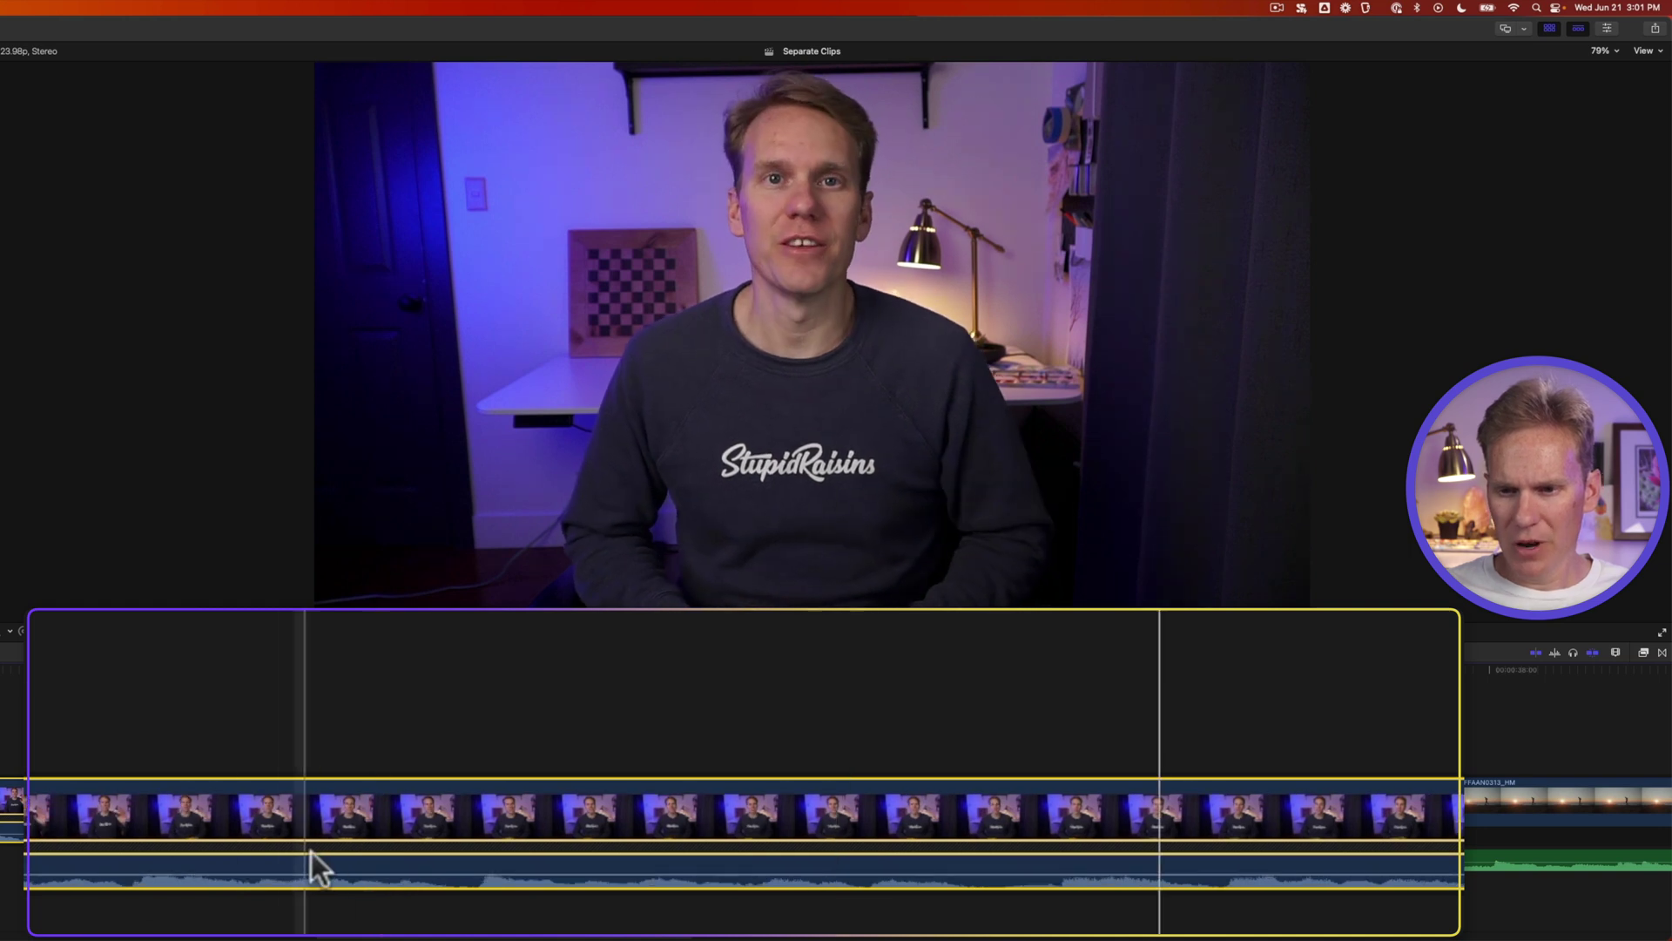
Try moving Clip #2 with its expanded audio above the coastal-sunset hiker clips, and undo the move.
scroll(321, 880, "up", 4)
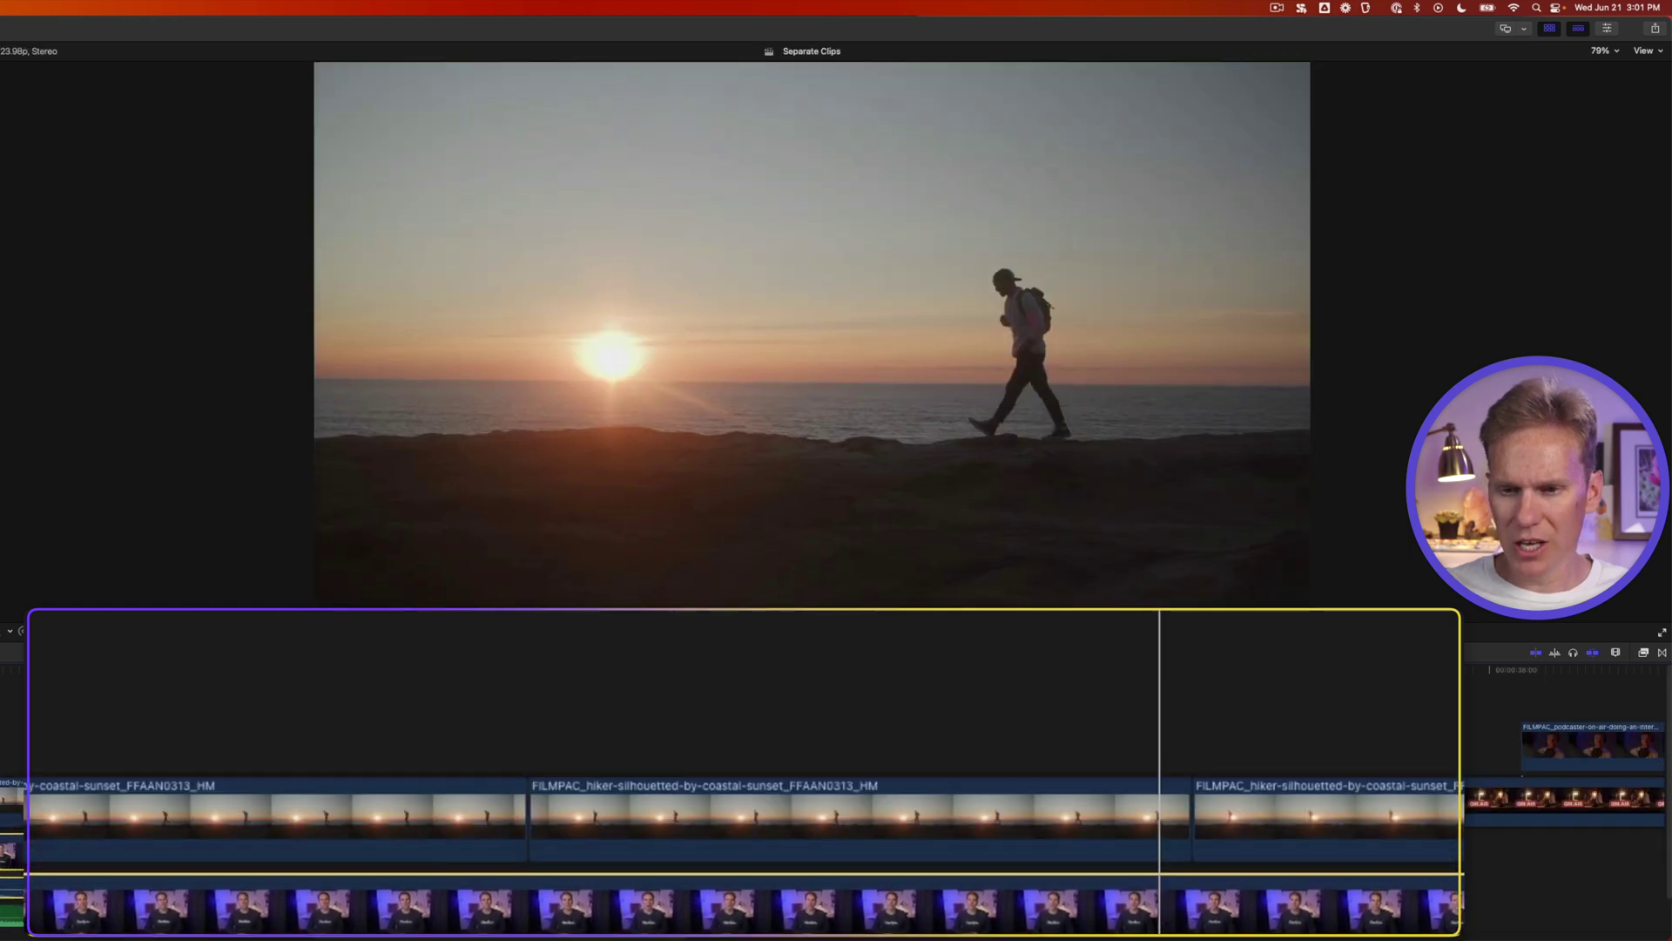
scroll(168, 914, "down", 3)
left_click_drag(633, 804, 1118, 731)
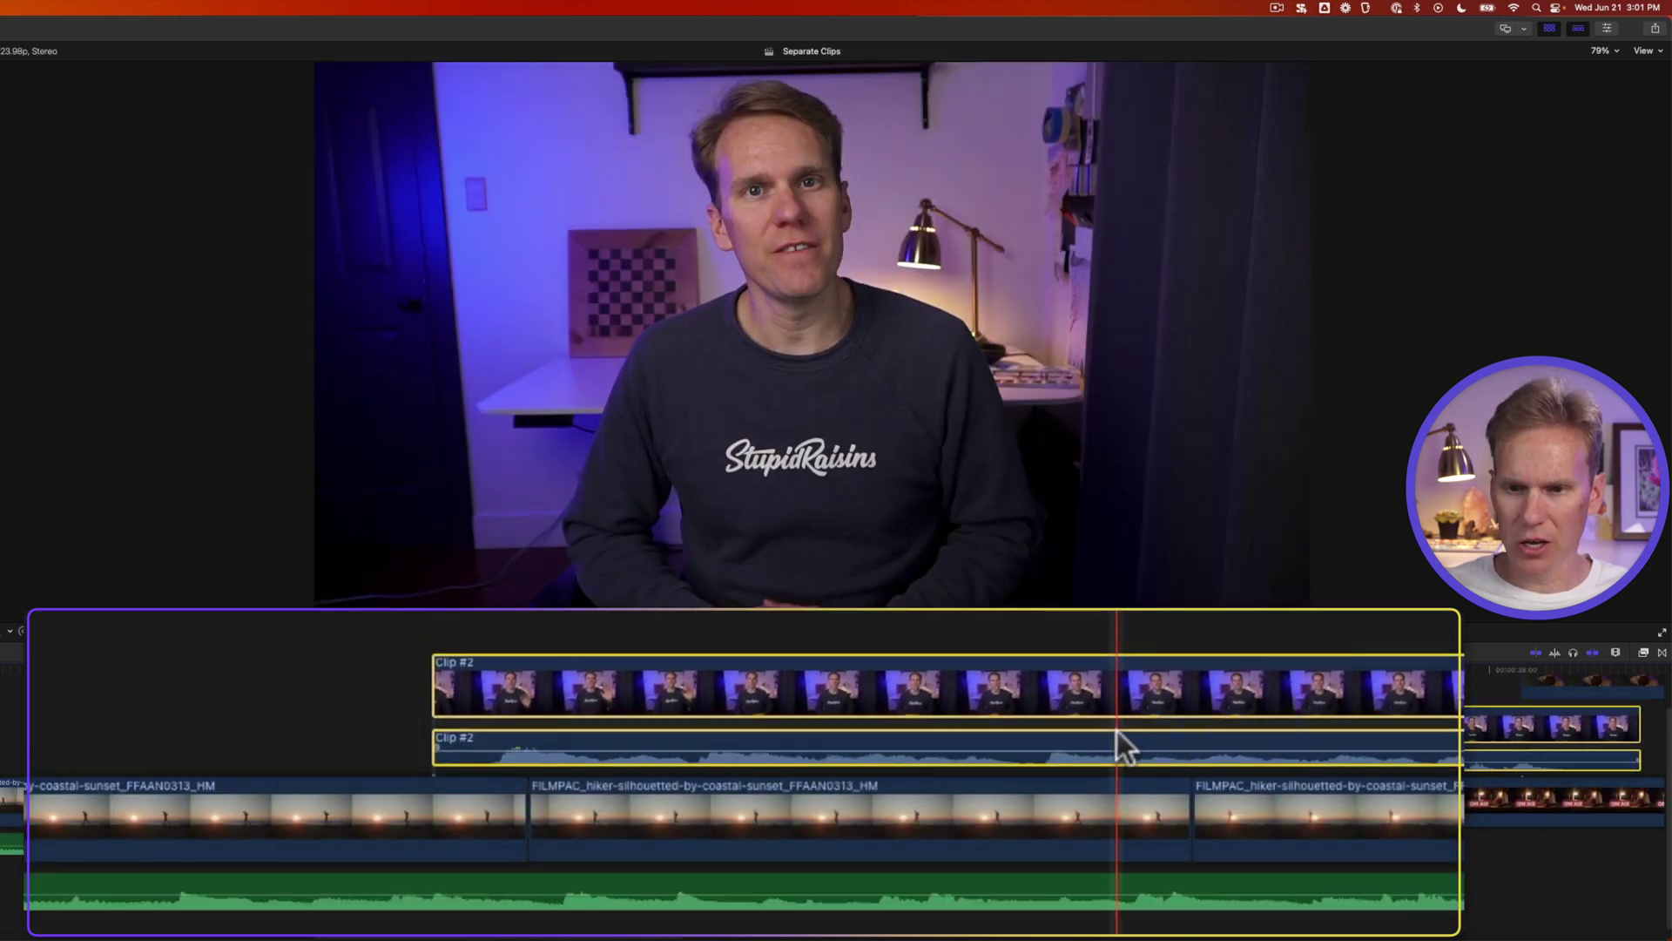
key("super+z")
Try extending the end of Clip #2's expanded audio beneath the hiker clip, undo it, and shorten the video's end instead.
scroll(1143, 708, "right", 5)
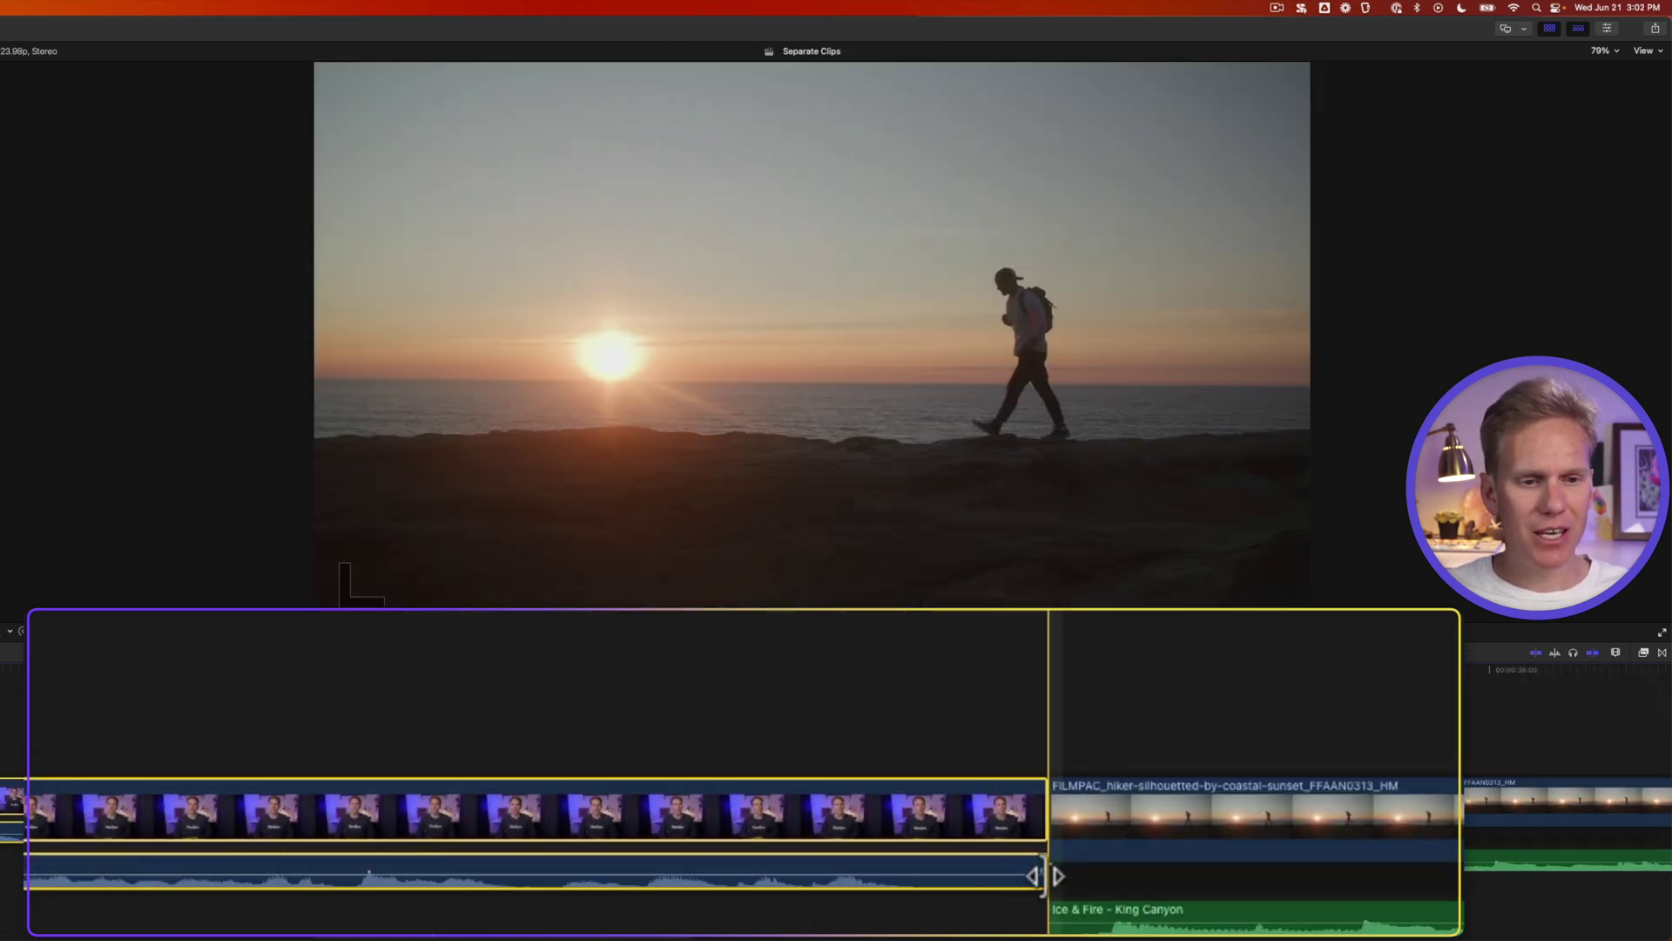
left_click_drag(1045, 877, 1403, 861)
key("super+z")
left_click_drag(1042, 808, 562, 796)
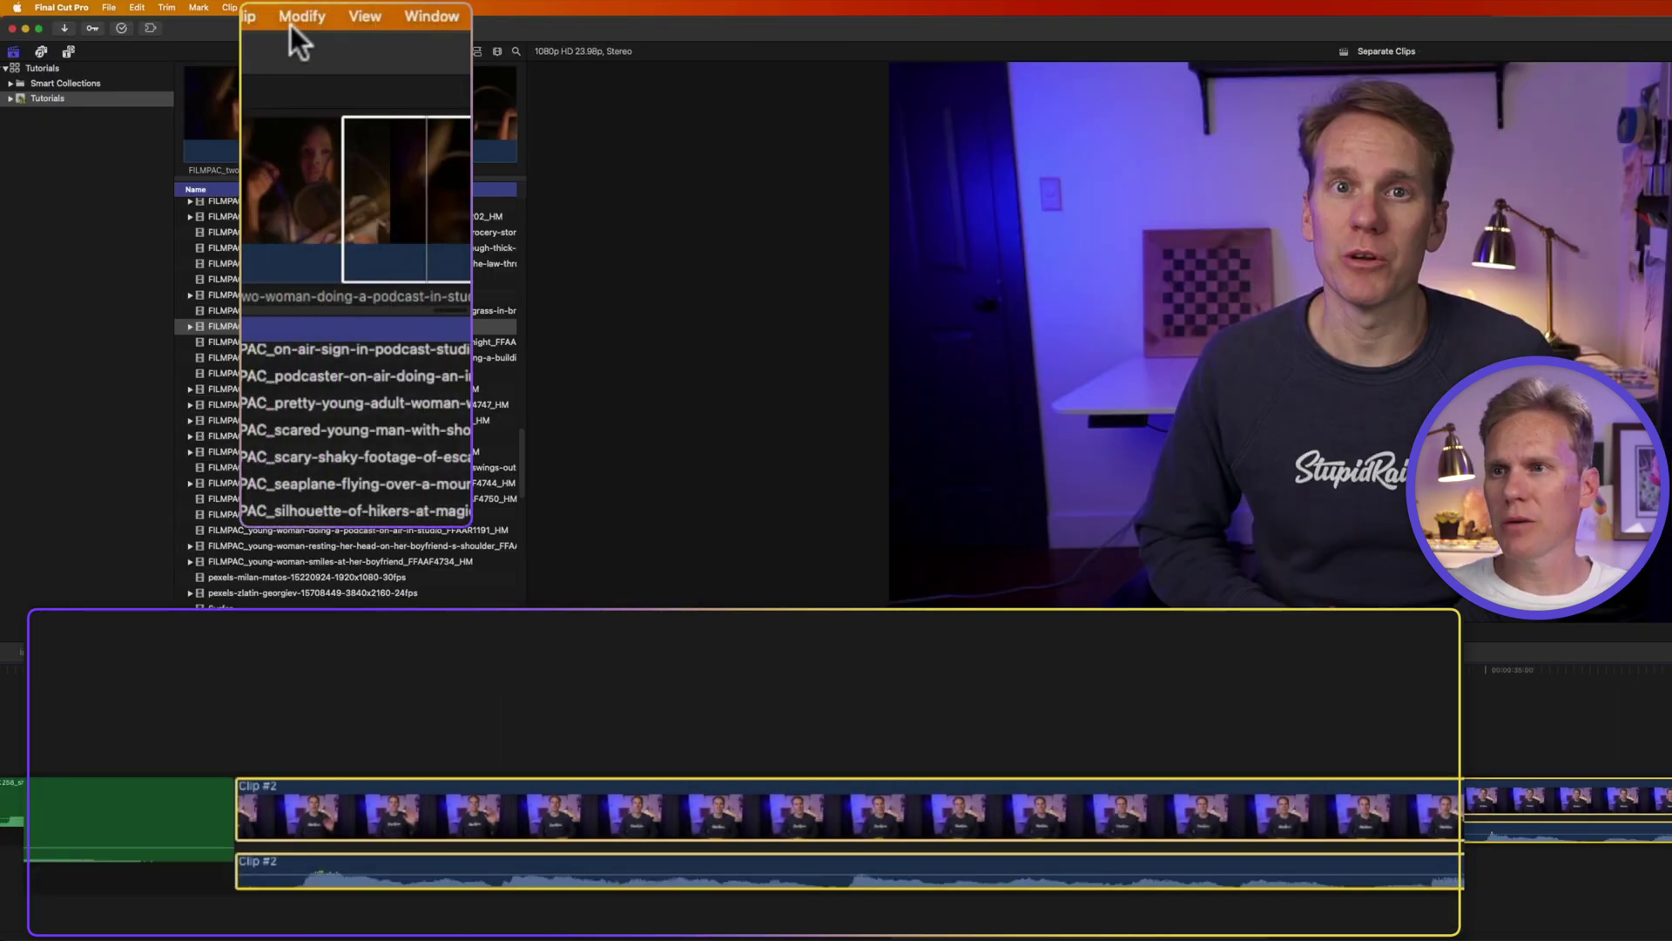
Collapse the expanded audio of Clip #2 back into the video clip.
left_click(230, 7)
mouse_move(269, 91)
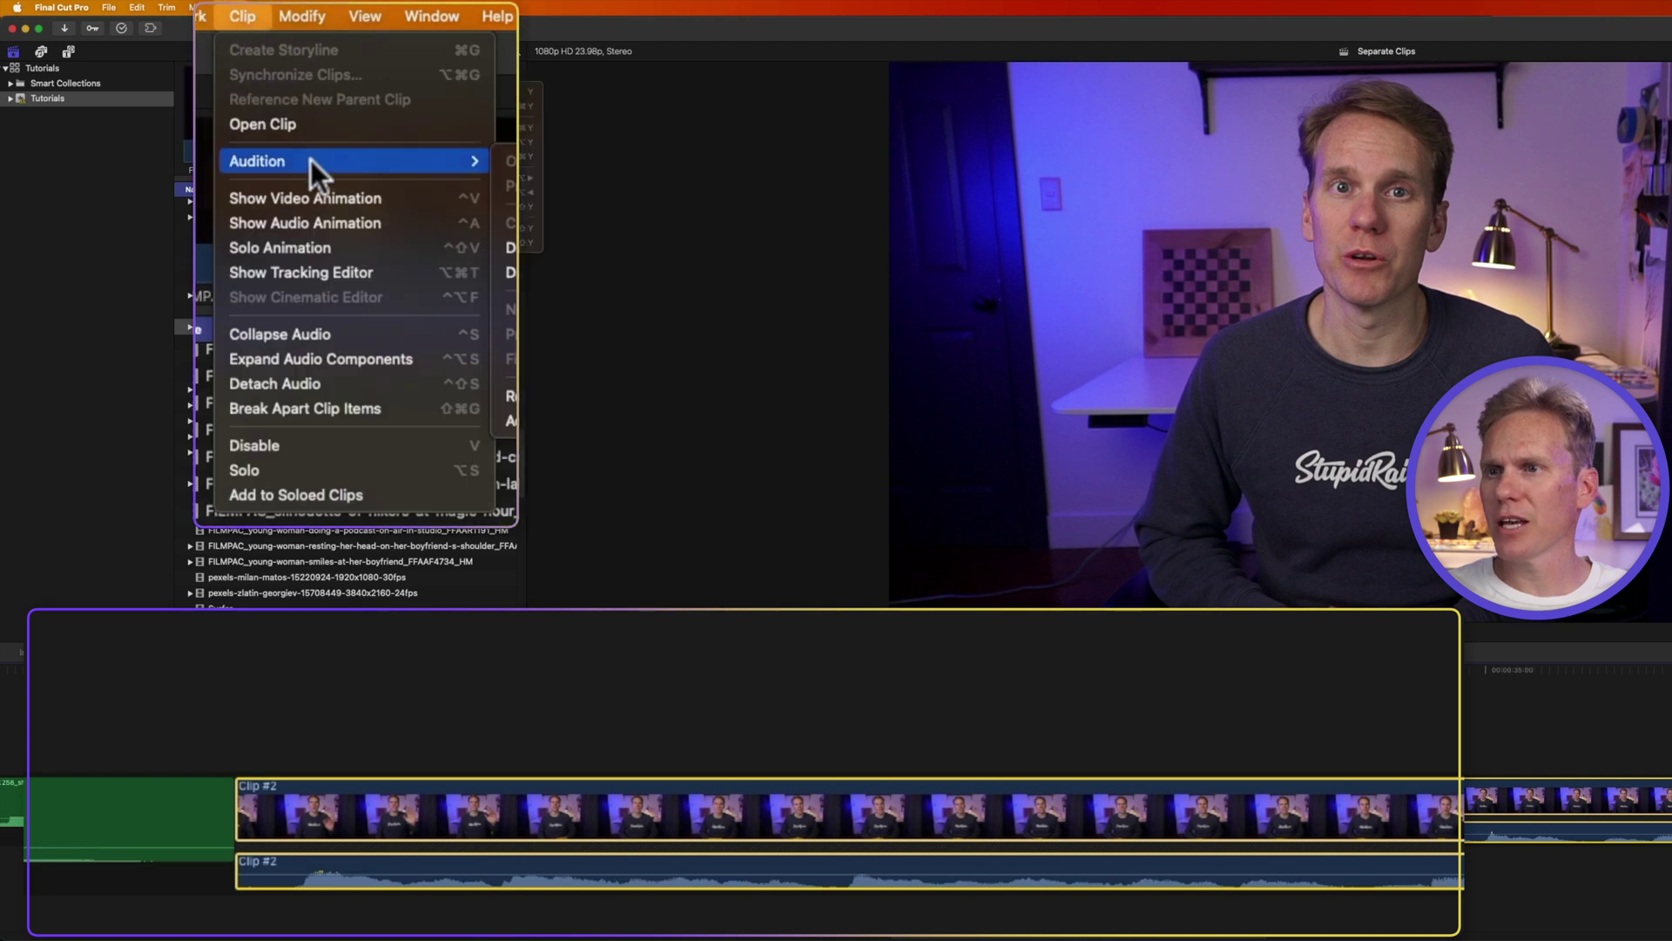
left_click(336, 340)
right_click(707, 781)
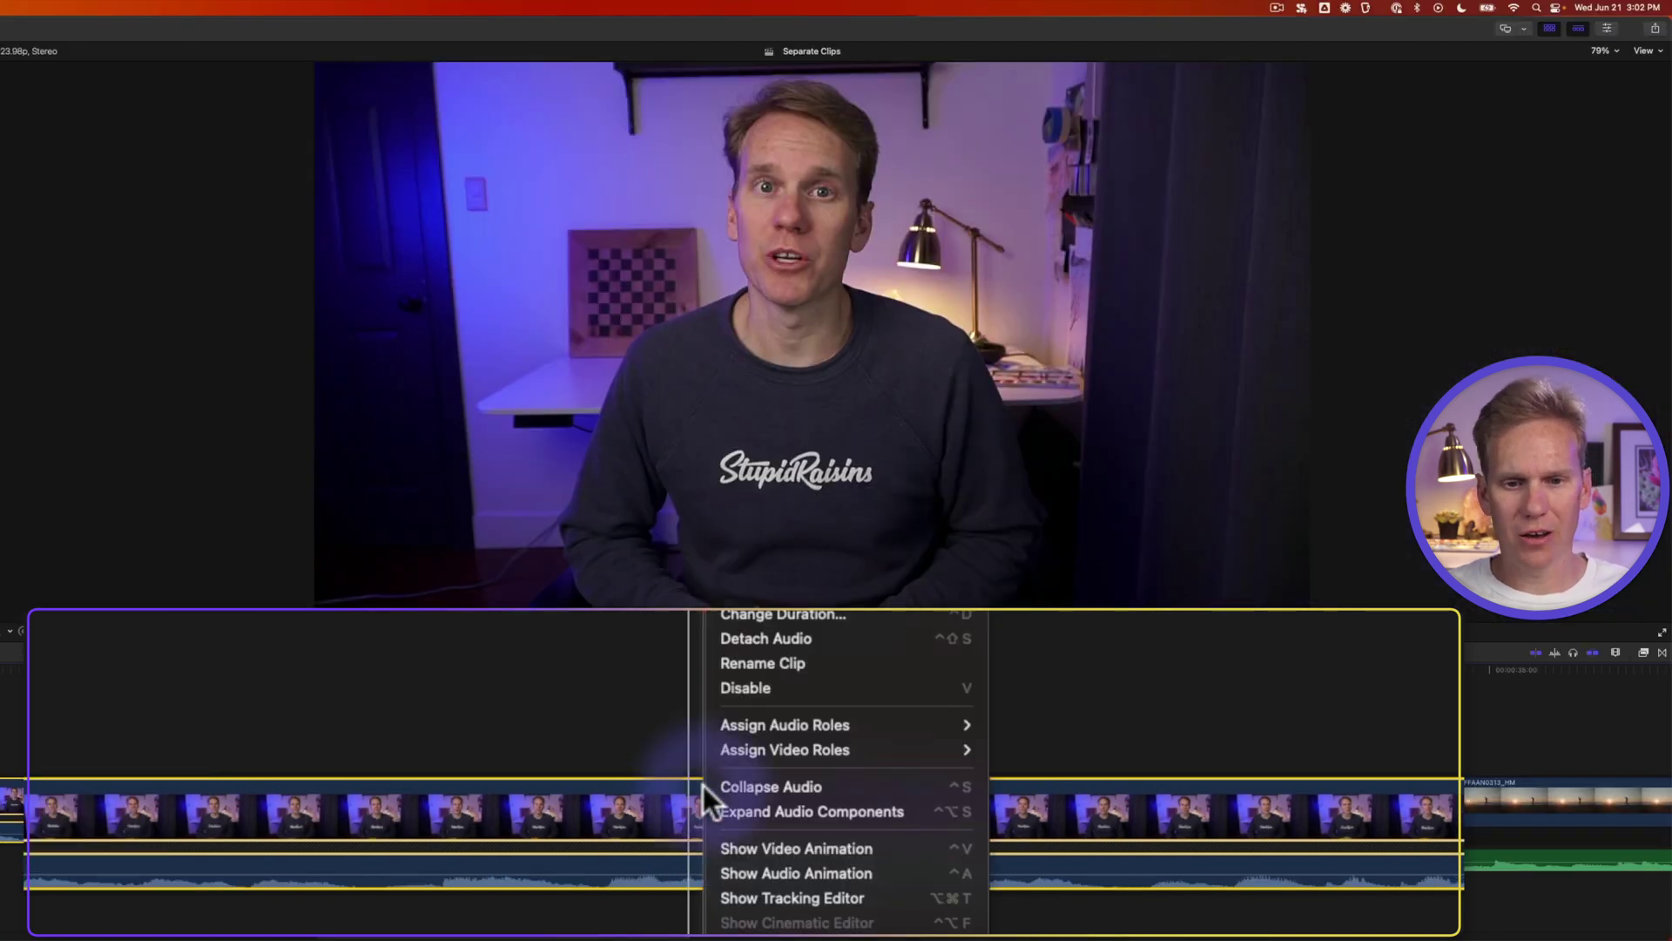
left_click(642, 709)
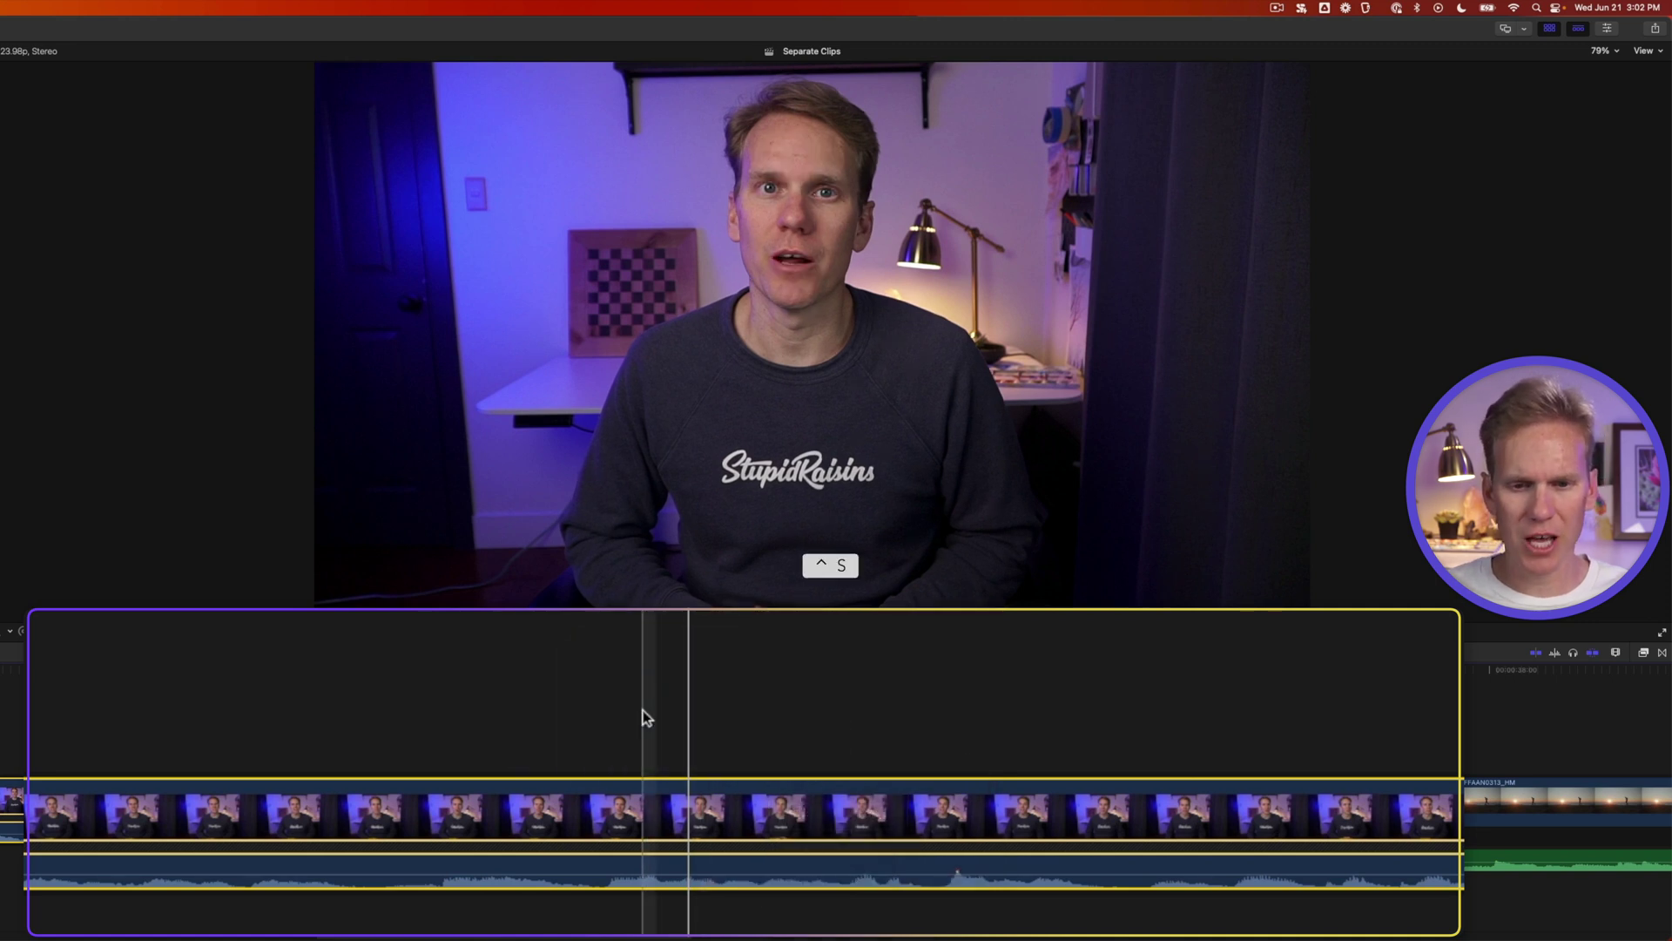
key("ctrl+s")
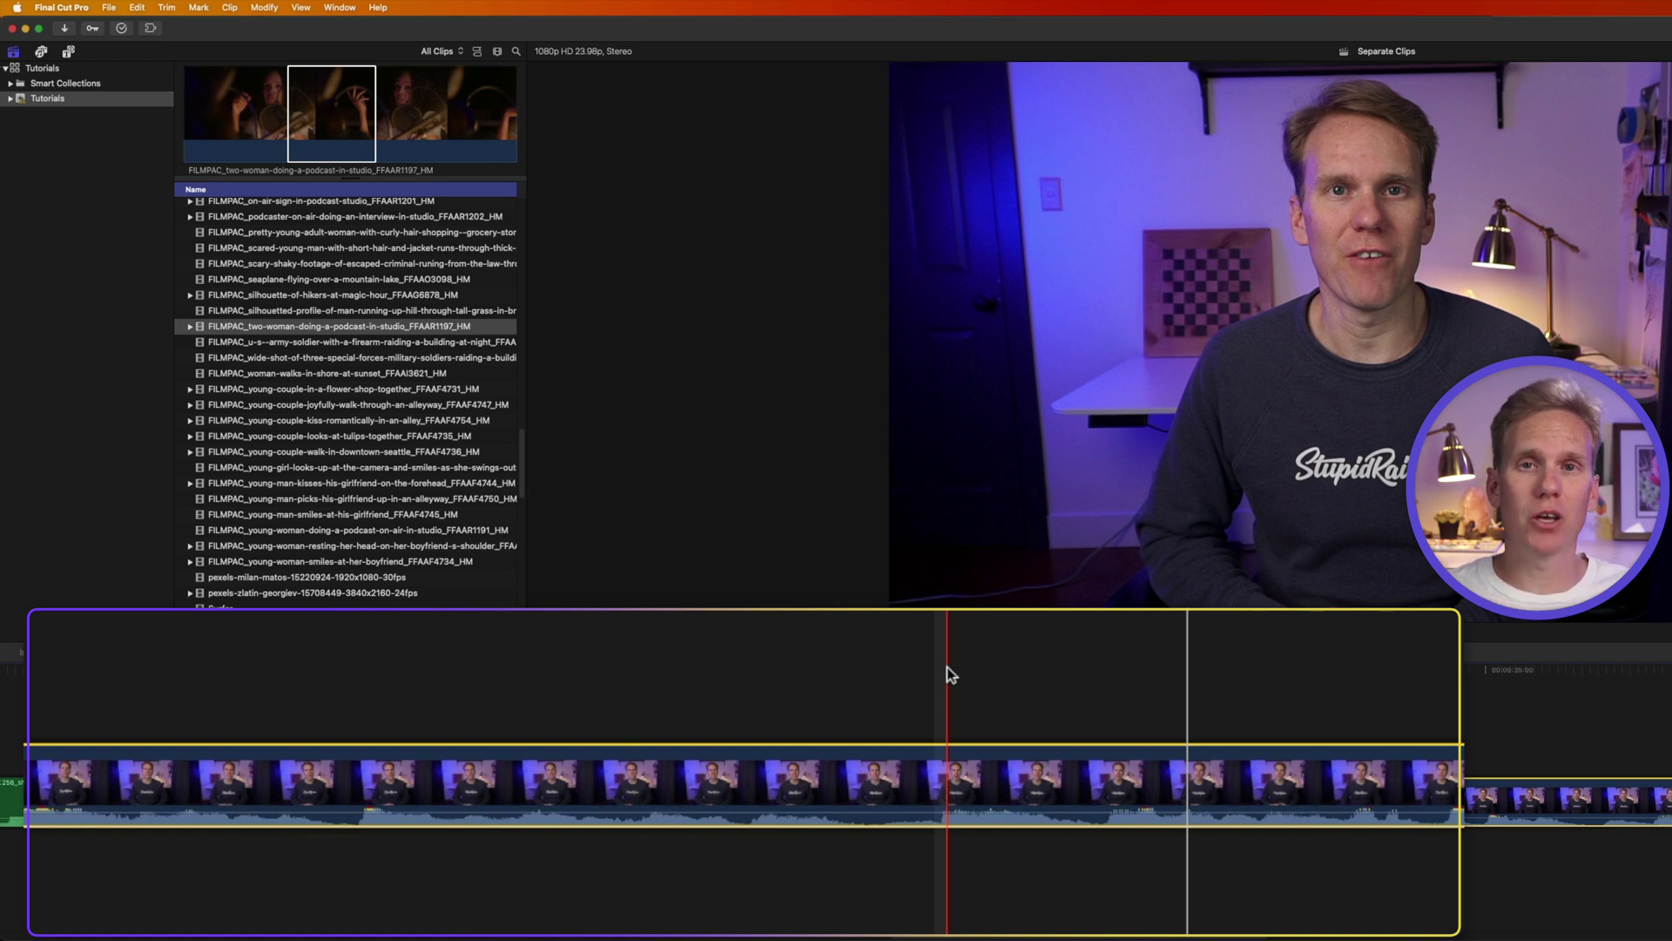
Turn off skimming and expand the audio components of Clip #2 into separate channels.
key("s")
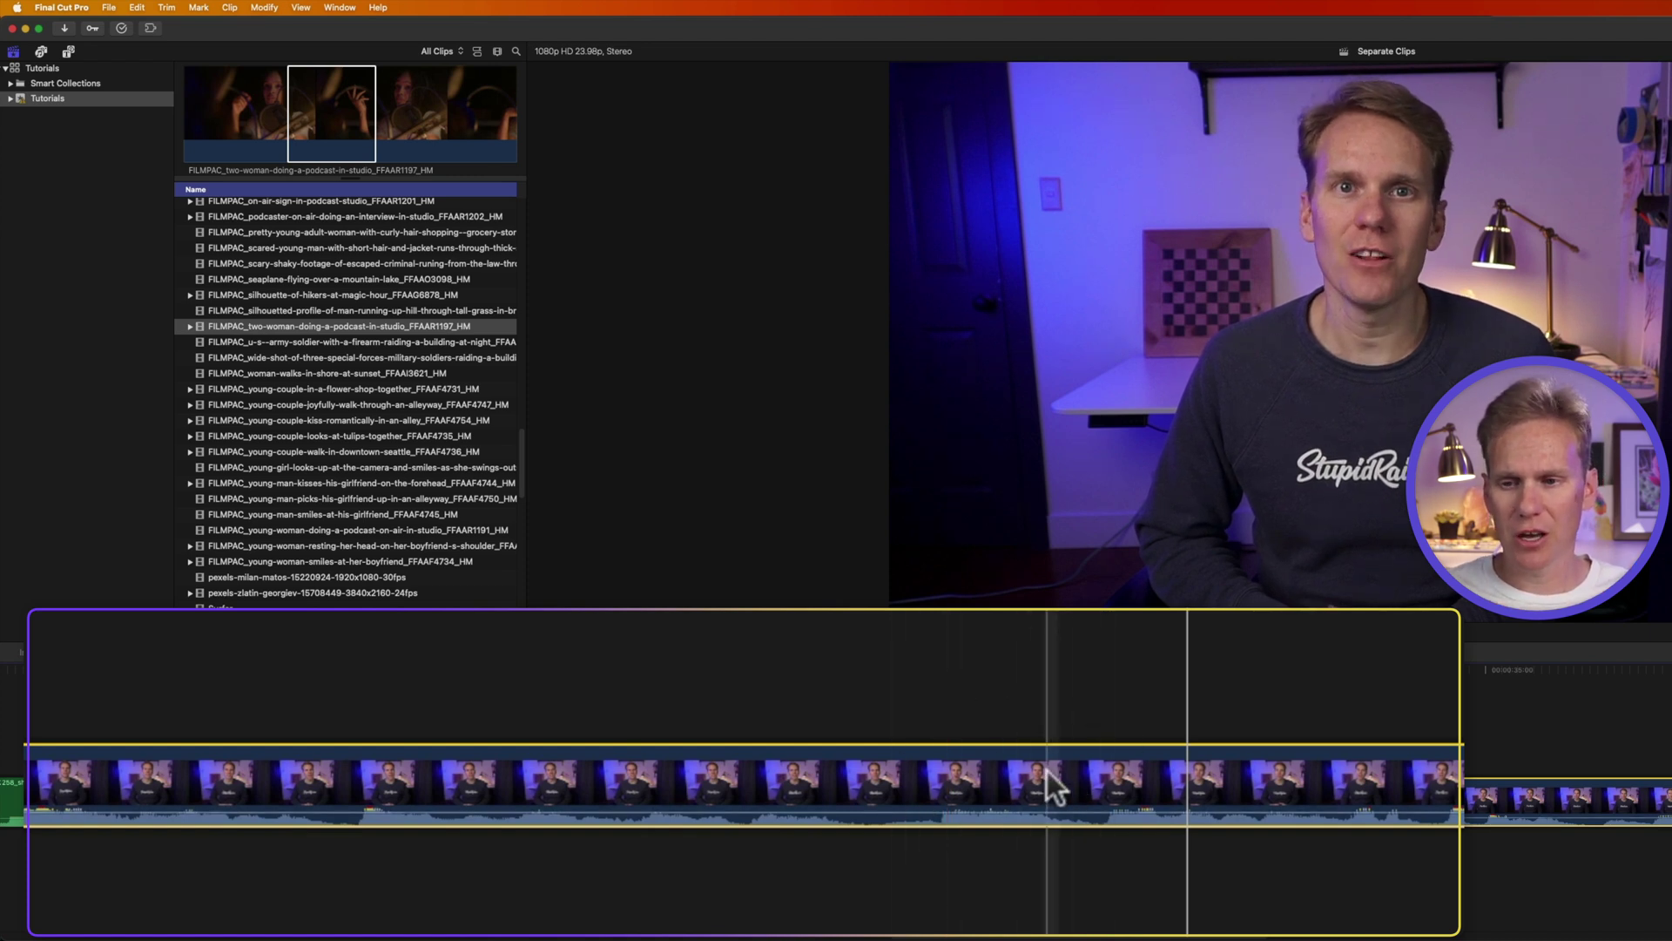
left_click(242, 11)
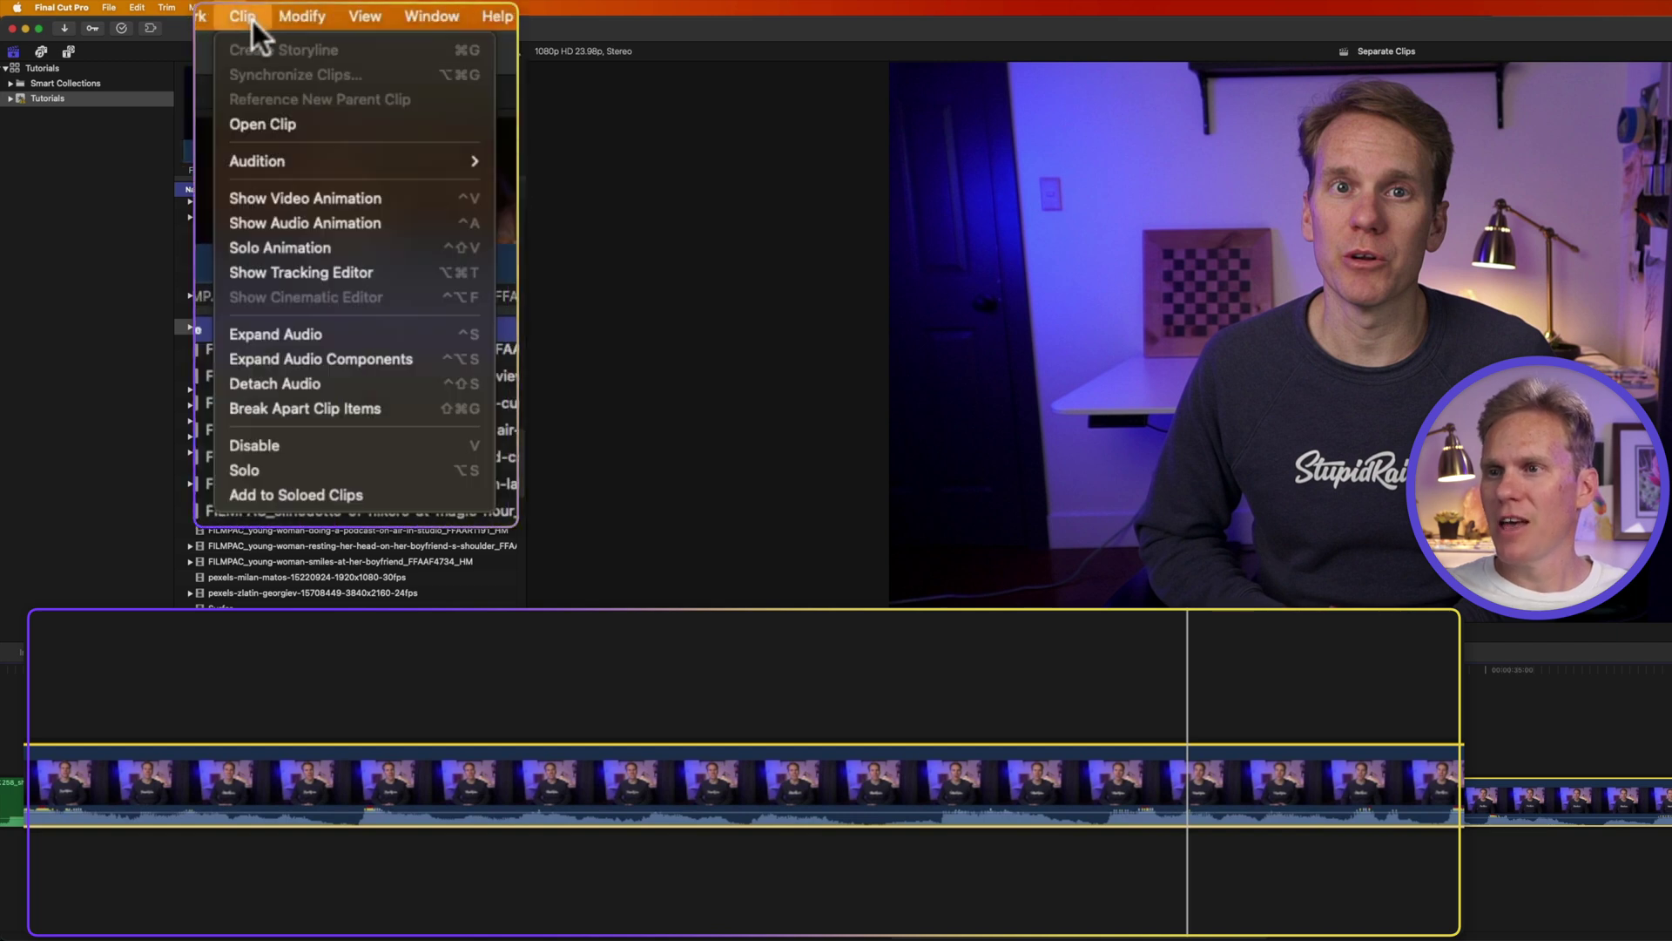
left_click(352, 361)
right_click(540, 772)
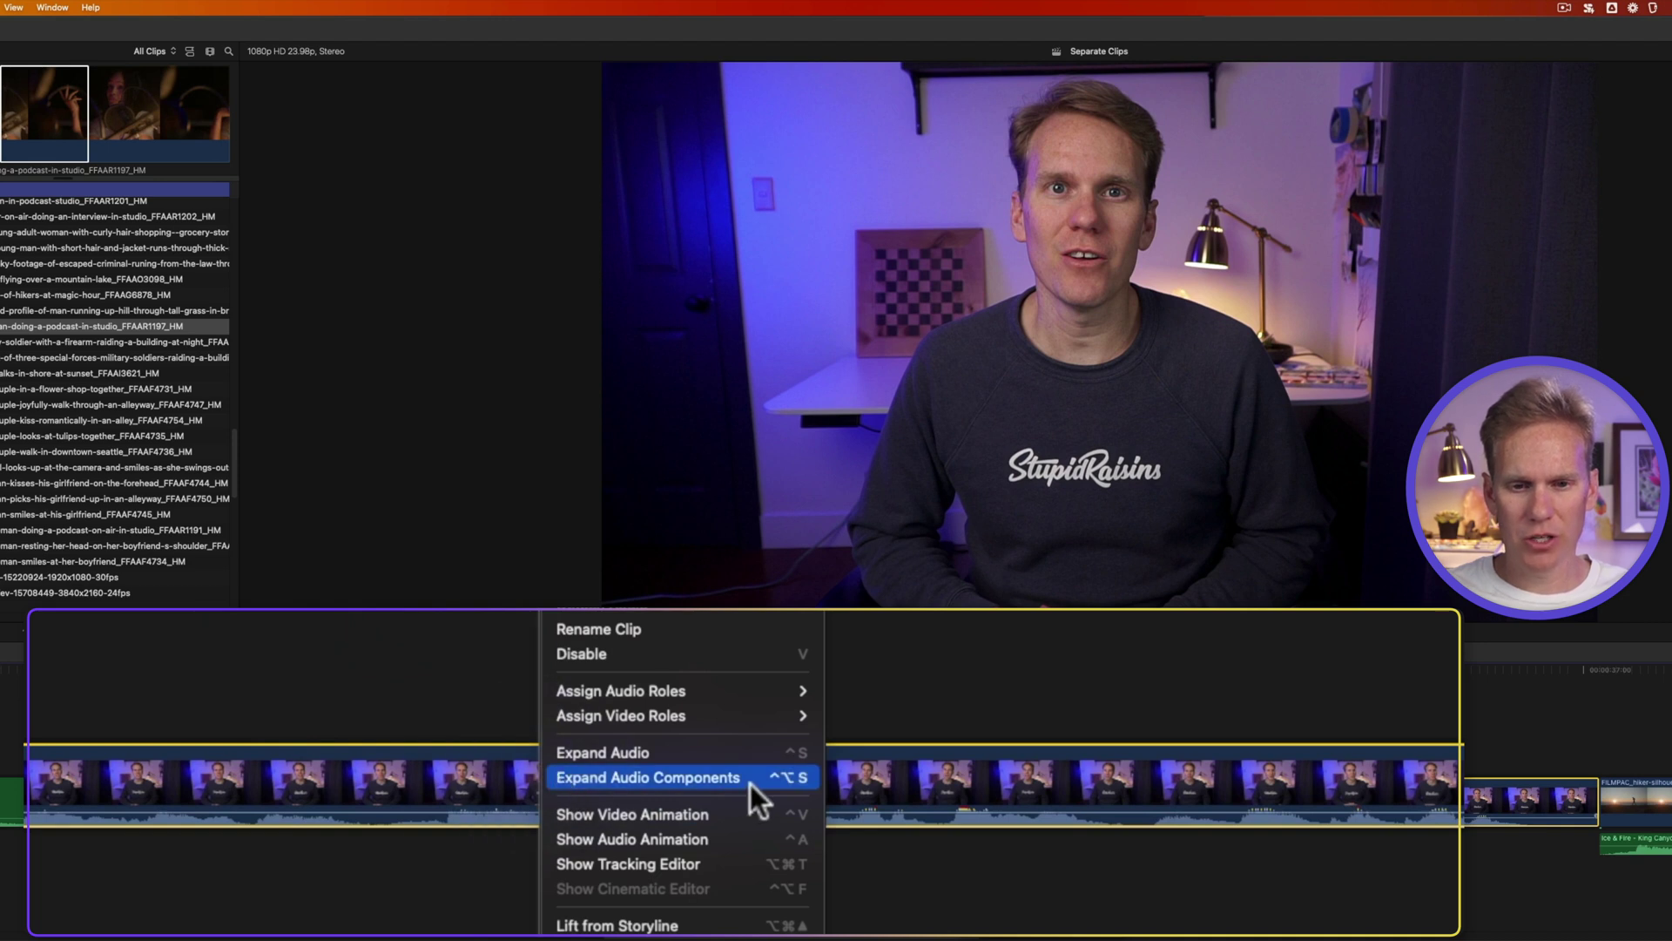
left_click(489, 683)
key("ctrl+alt+s")
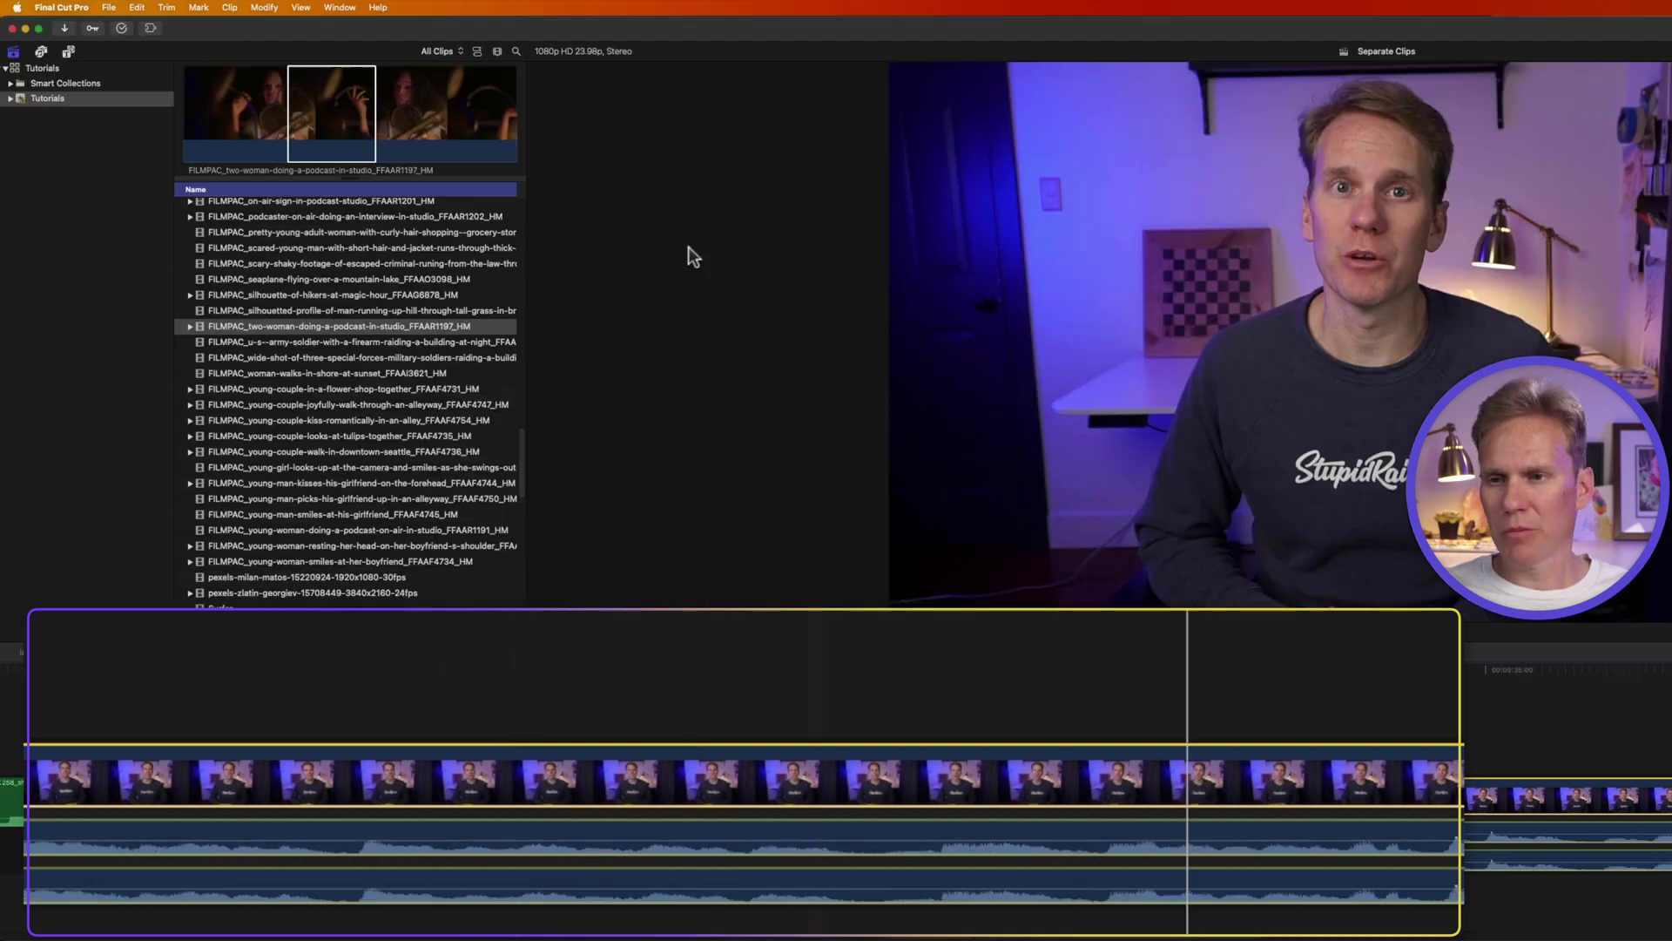
Collapse the audio components of Clip #2 back into the clip.
left_click(228, 9)
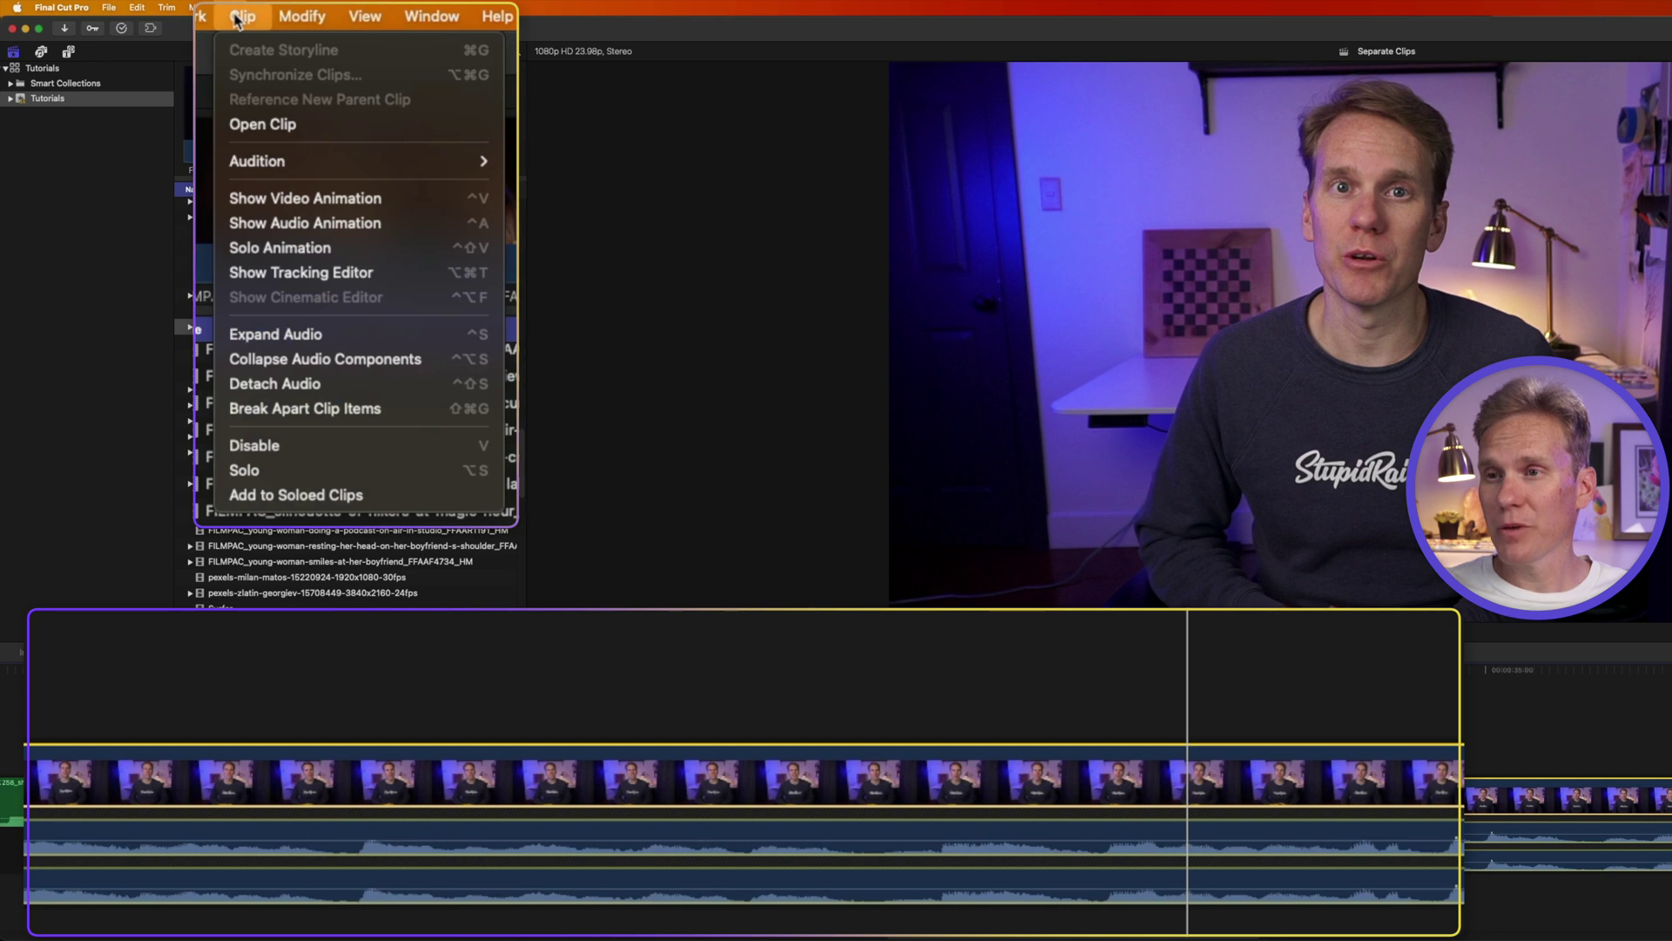
left_click(348, 369)
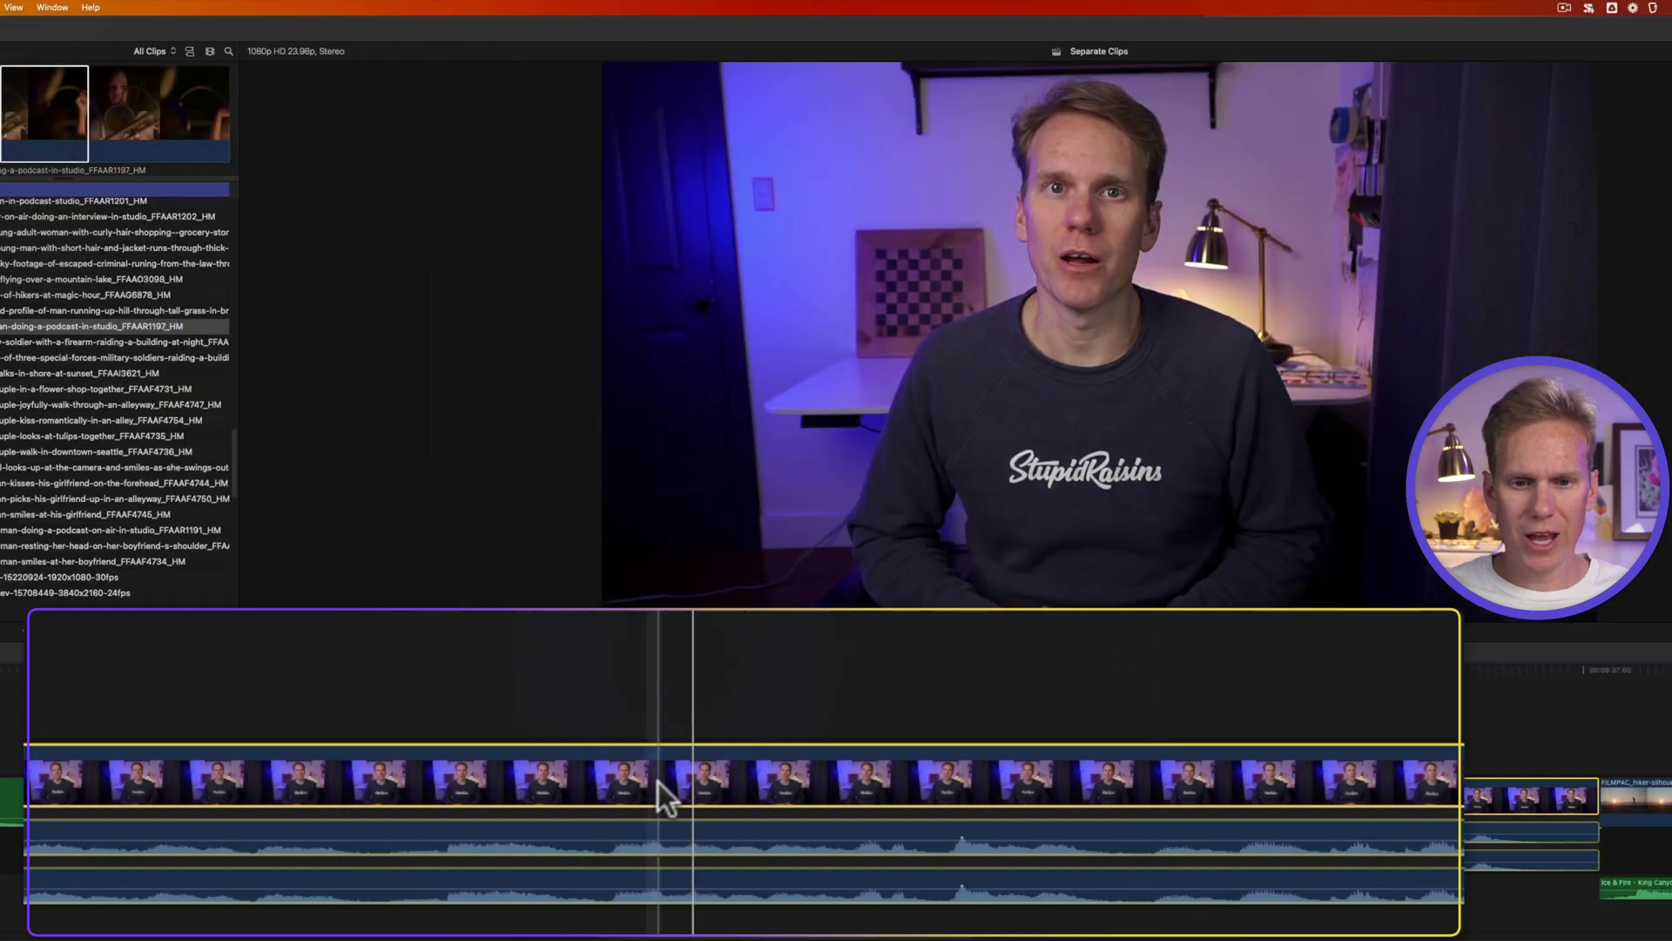
right_click(946, 782)
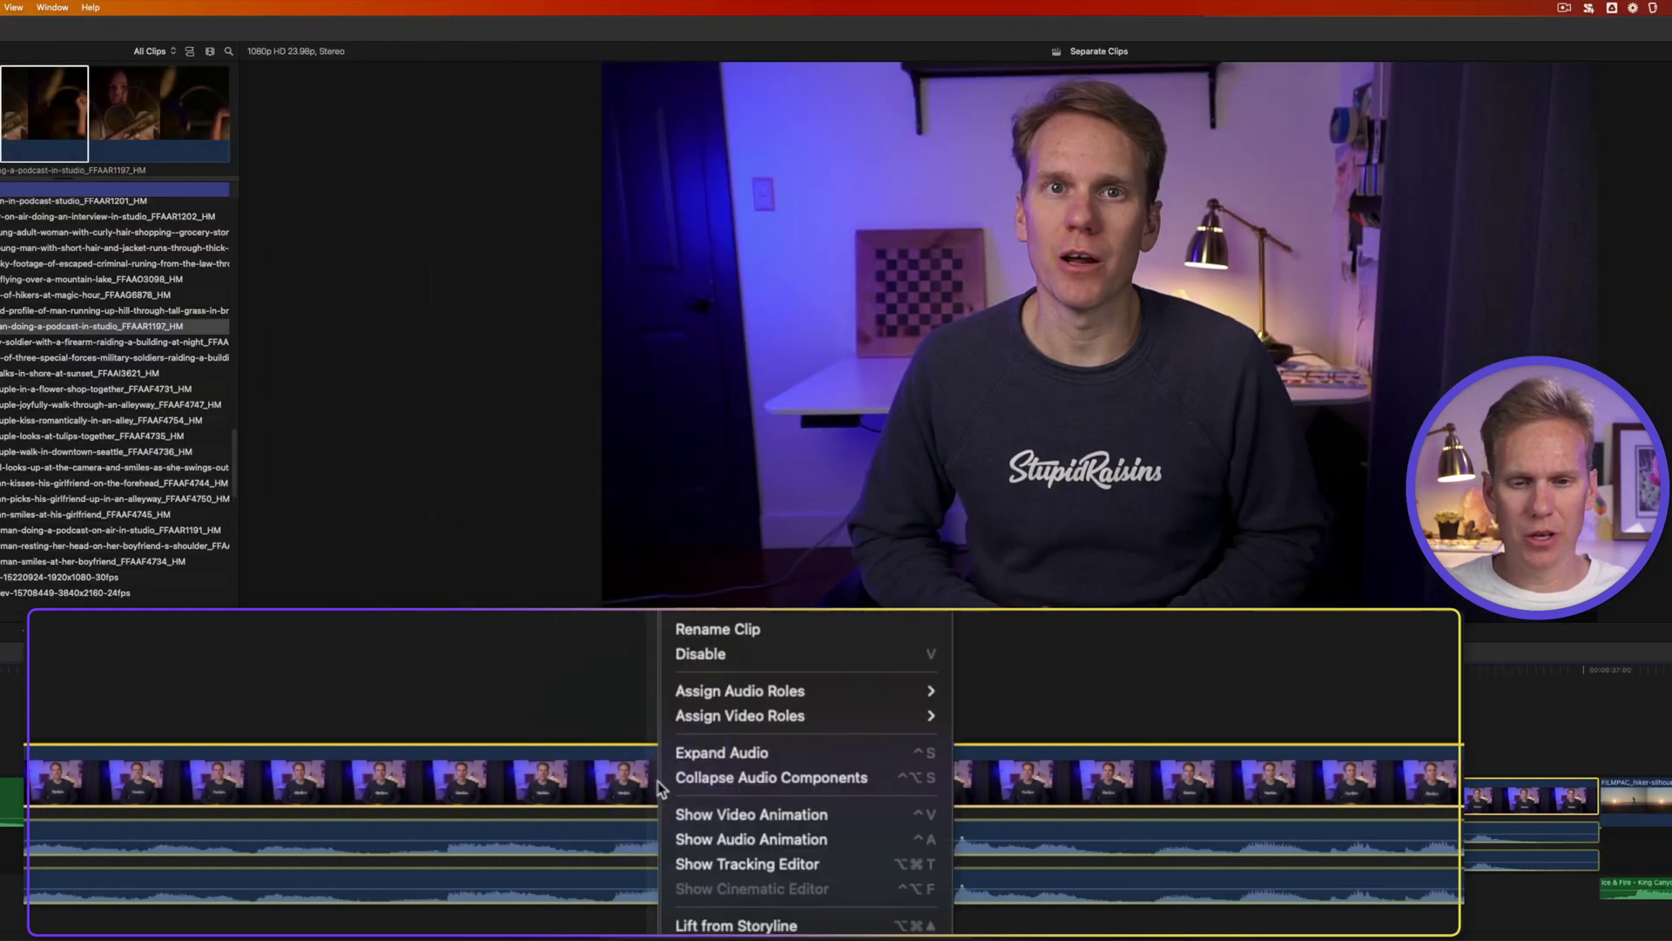
left_click(794, 776)
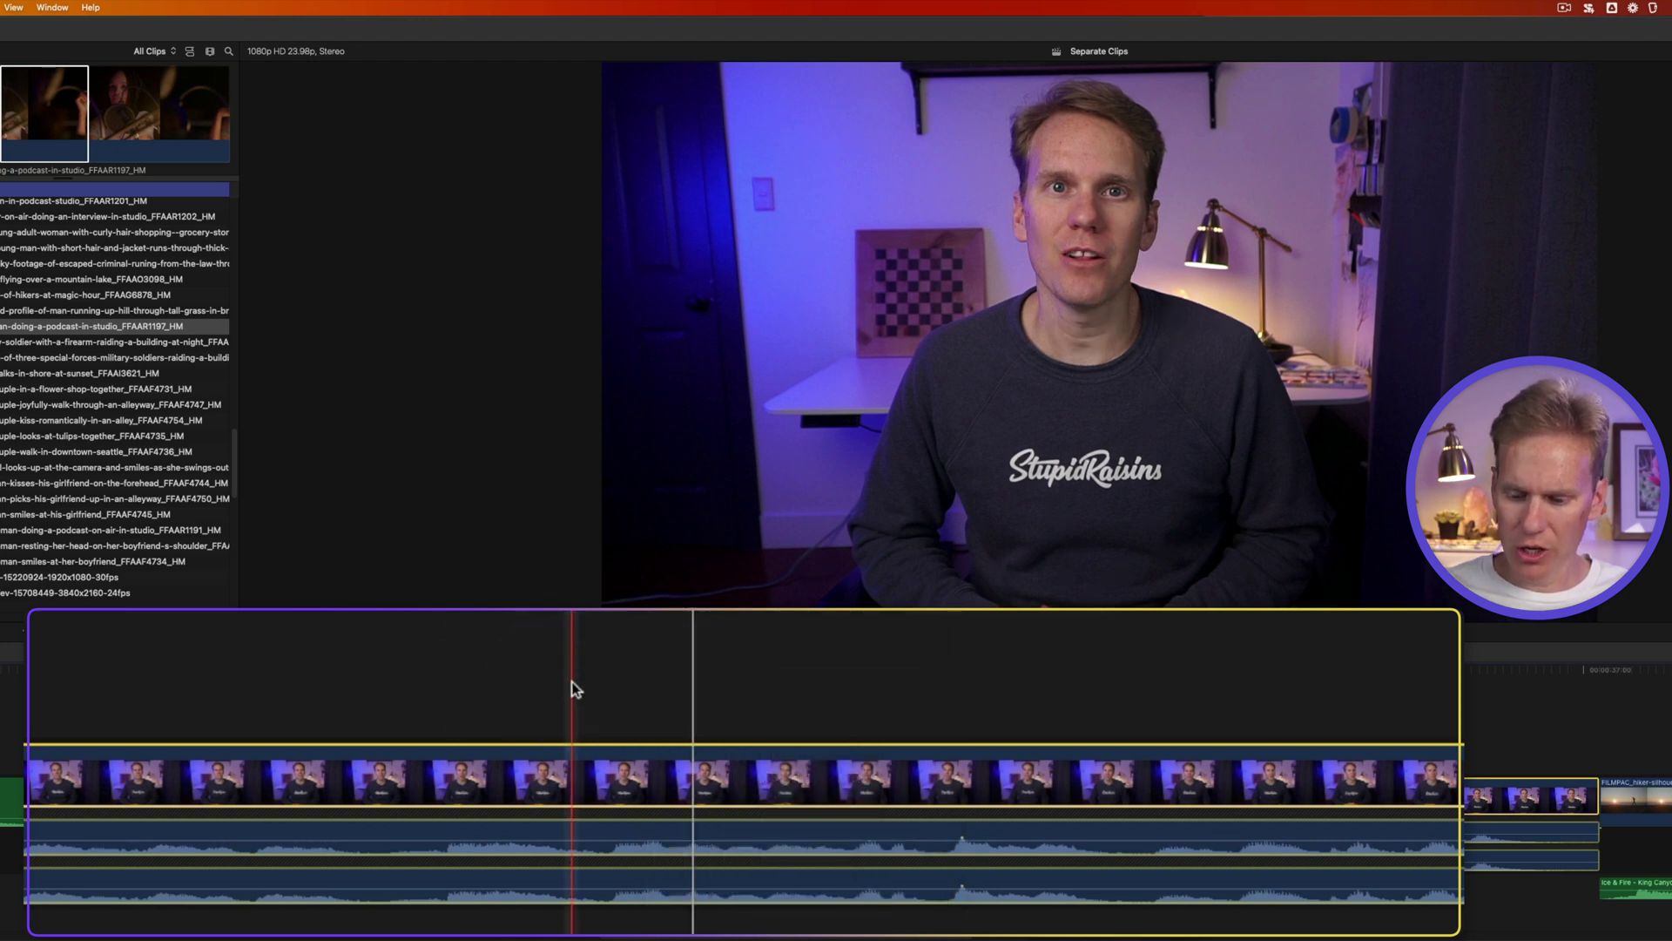
key("ctrl+alt+s")
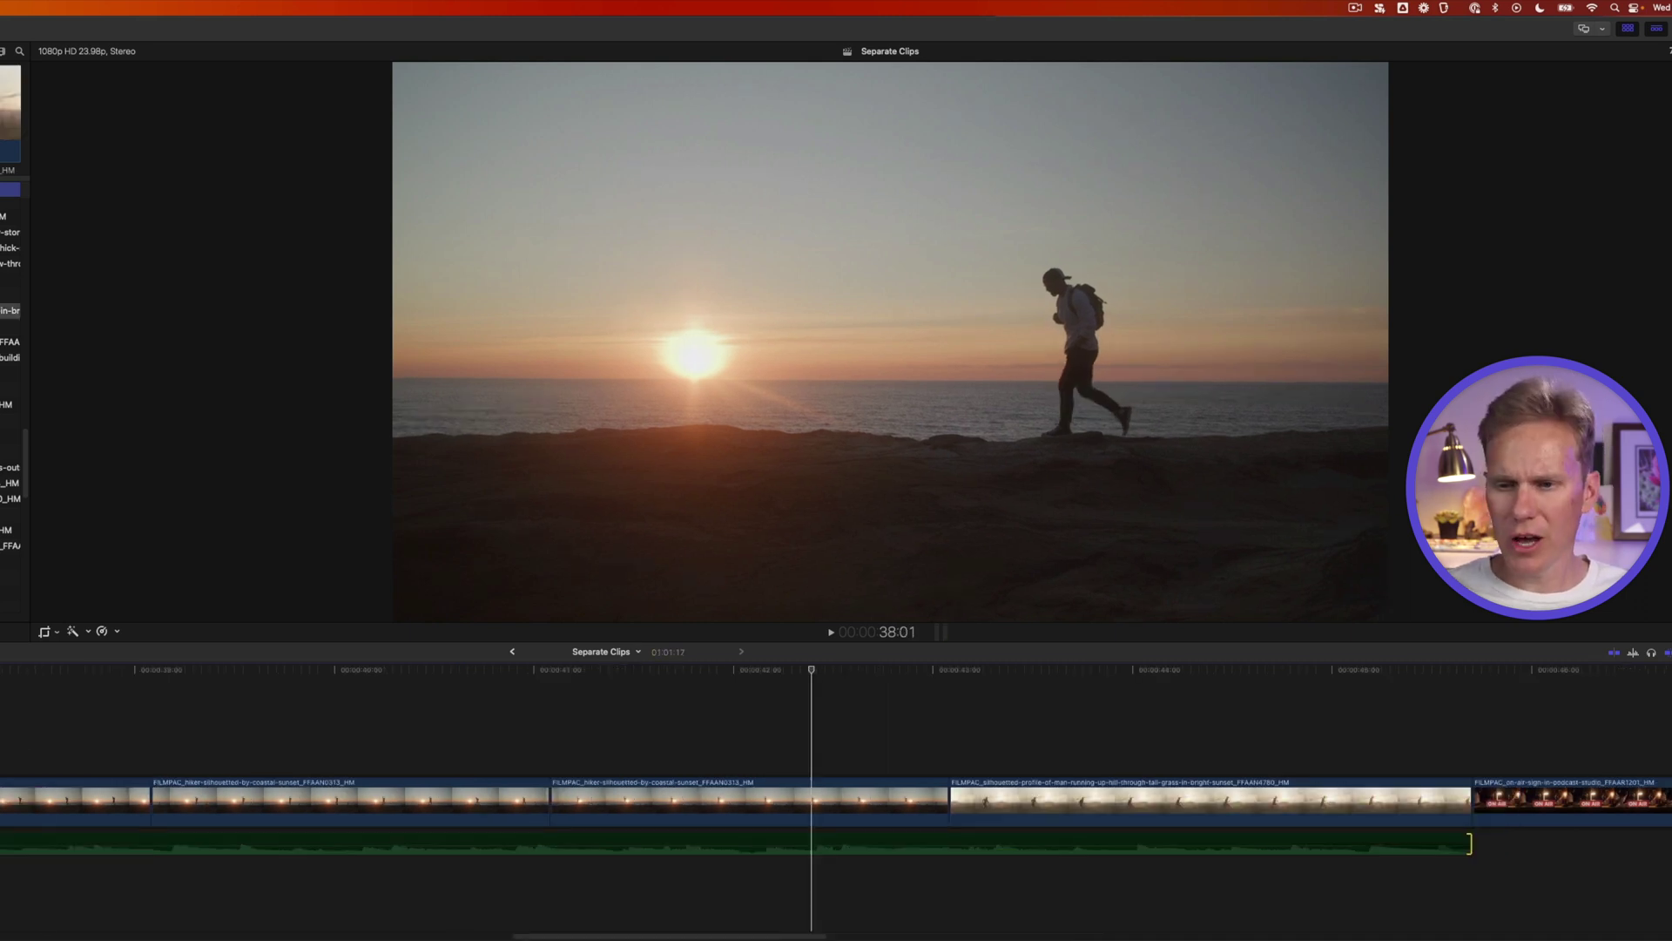
Play the hiker and running-man clips with their music, and select the connected music clip.
key("space")
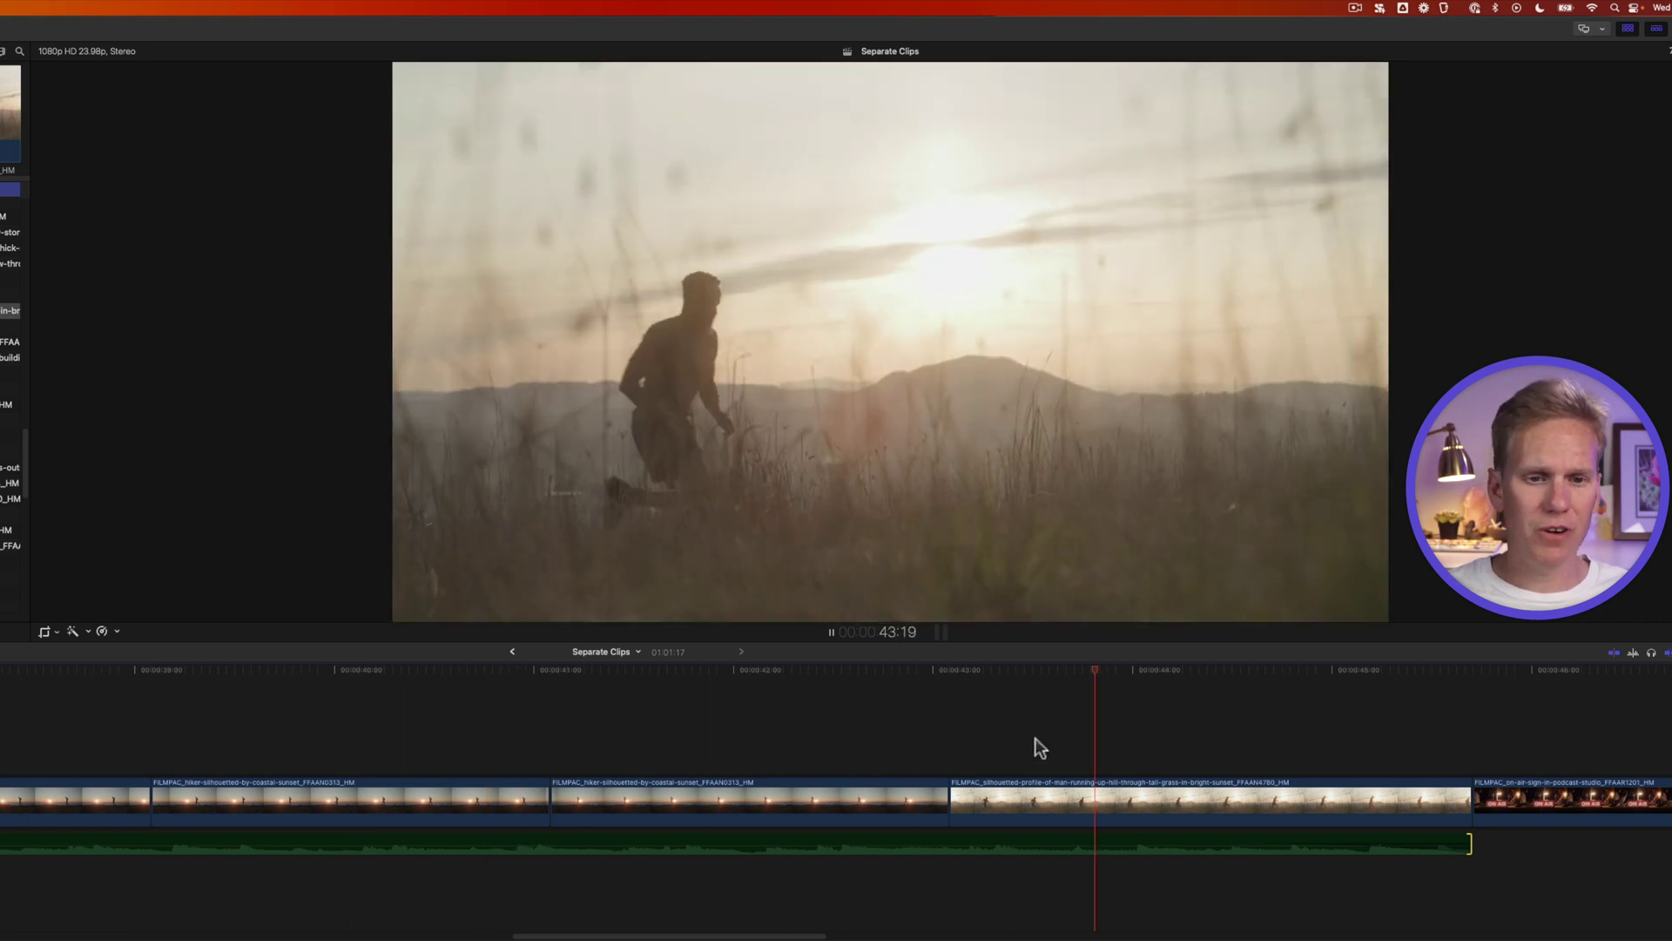
key("space")
left_click(821, 831)
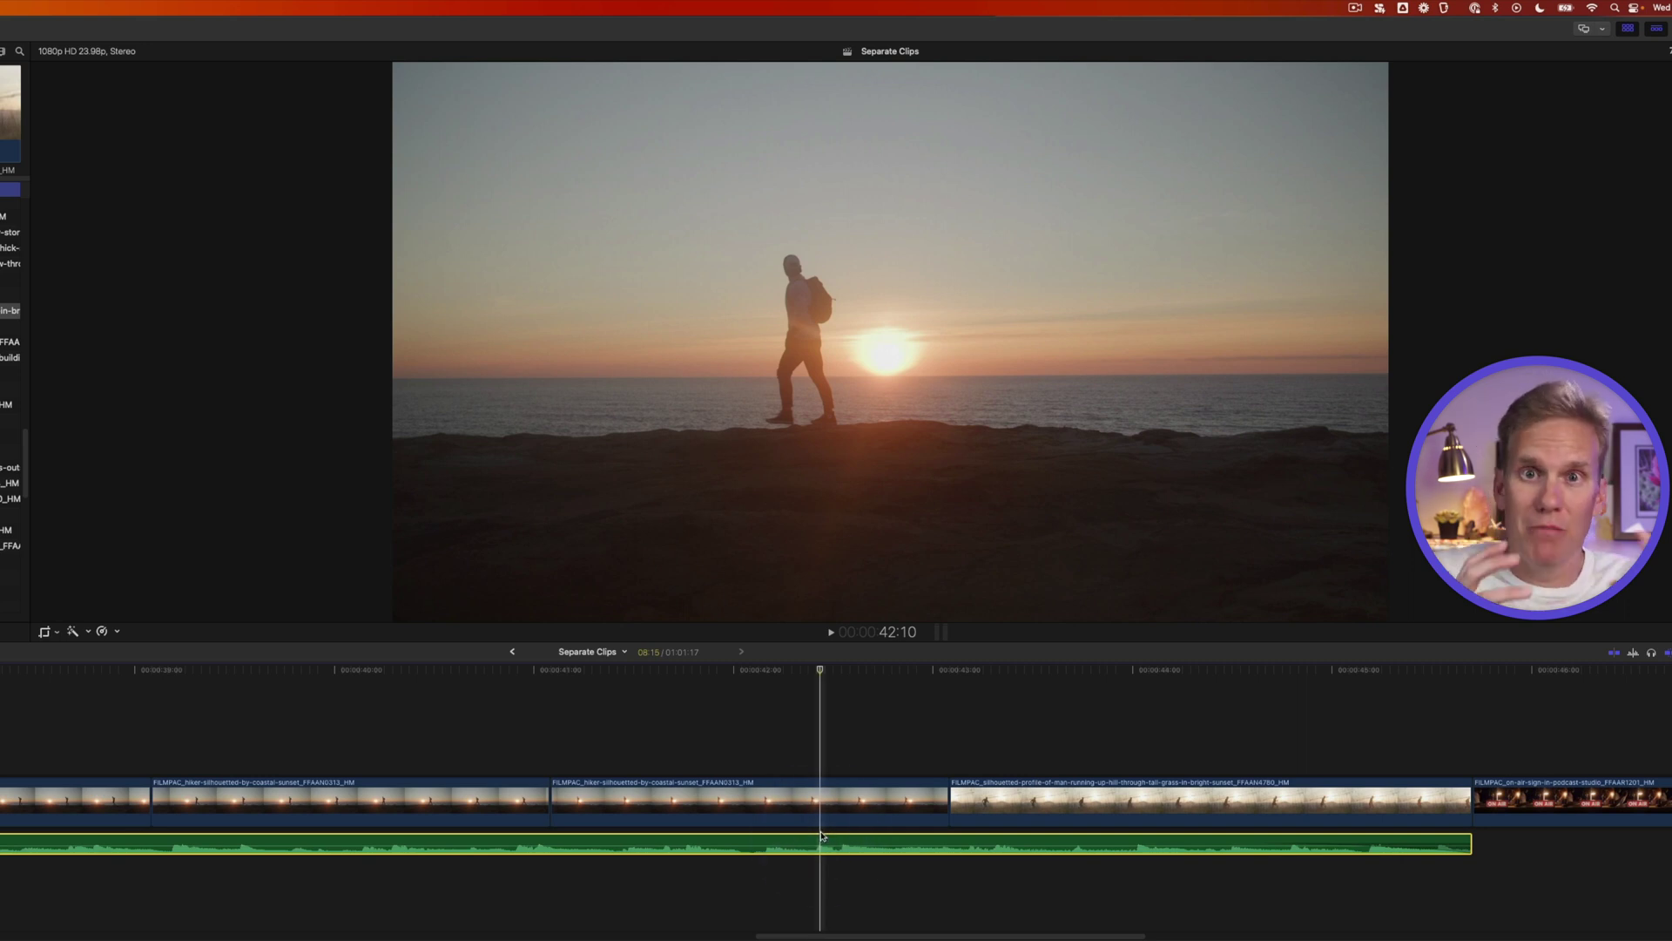
Combine the hiker clips, the running-man clip and the connected music into a compound clip named Separate Clips Clip in the Tutorials event.
left_click_drag(2, 725, 1176, 875)
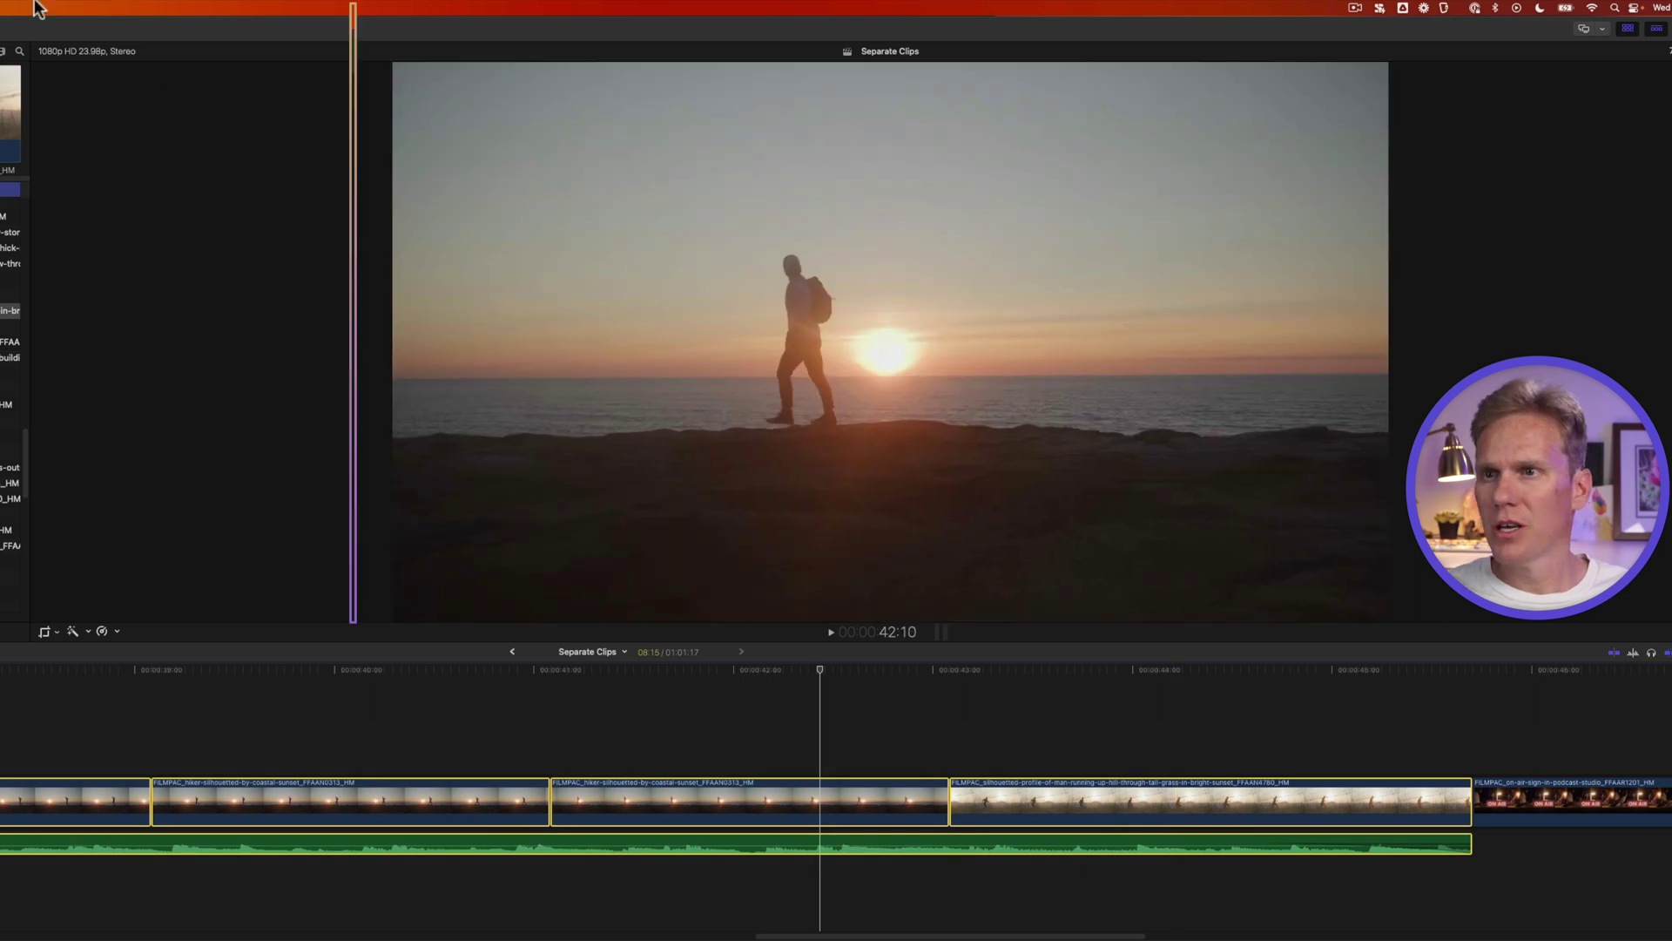
left_click(148, 16)
mouse_move(103, 48)
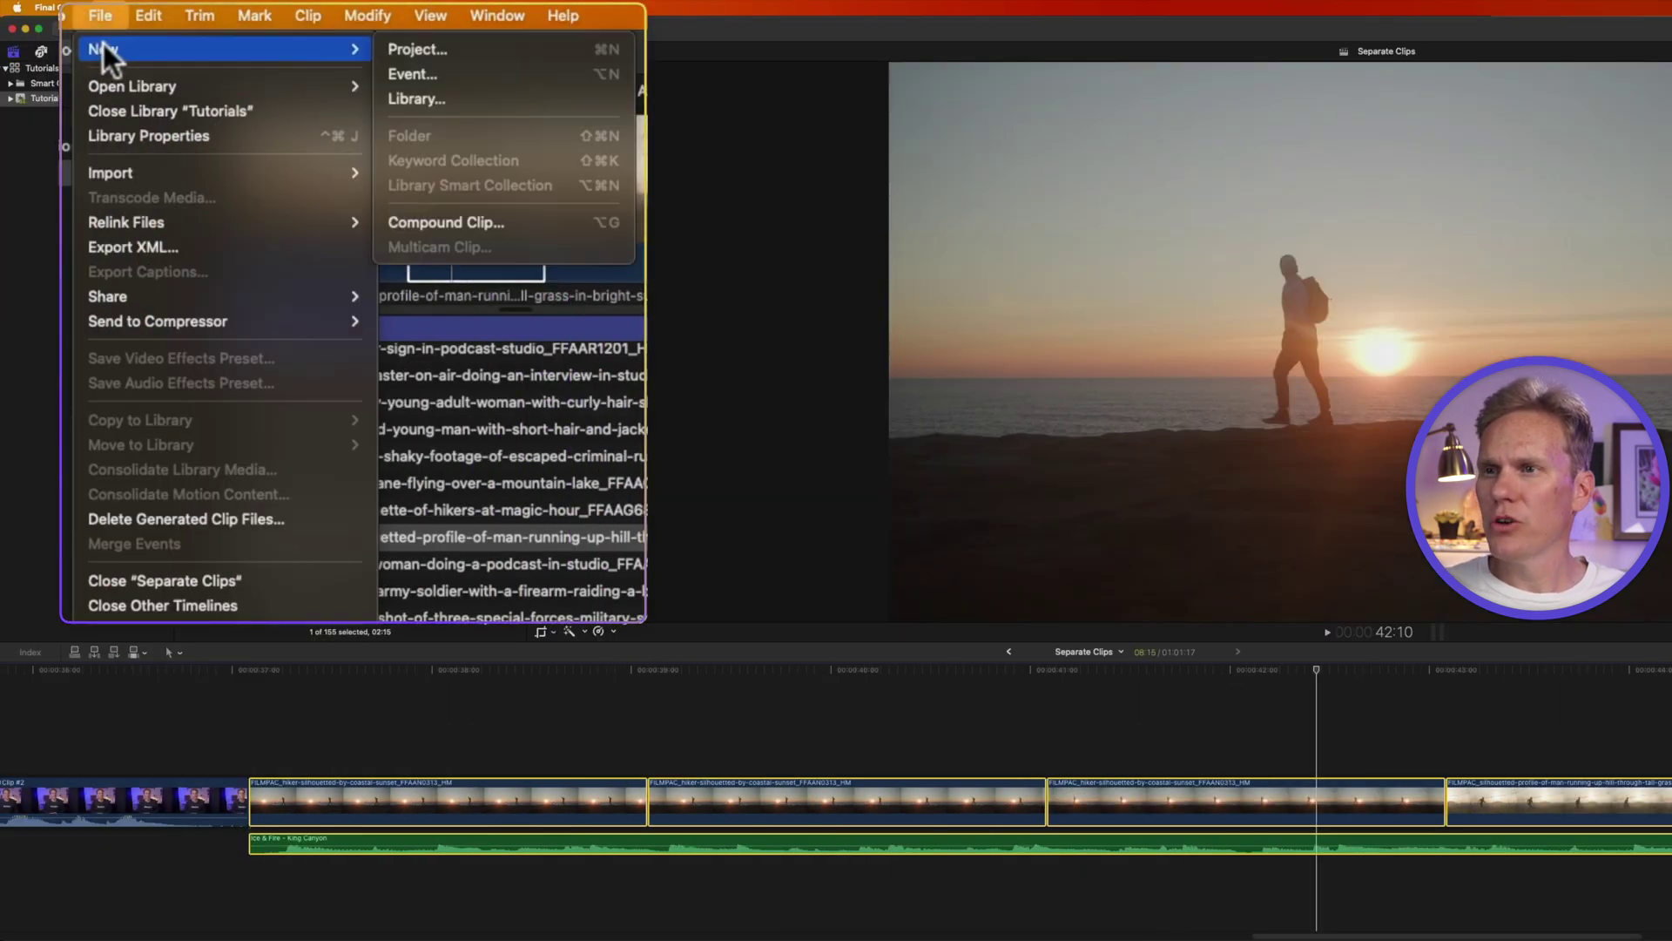
key("Escape")
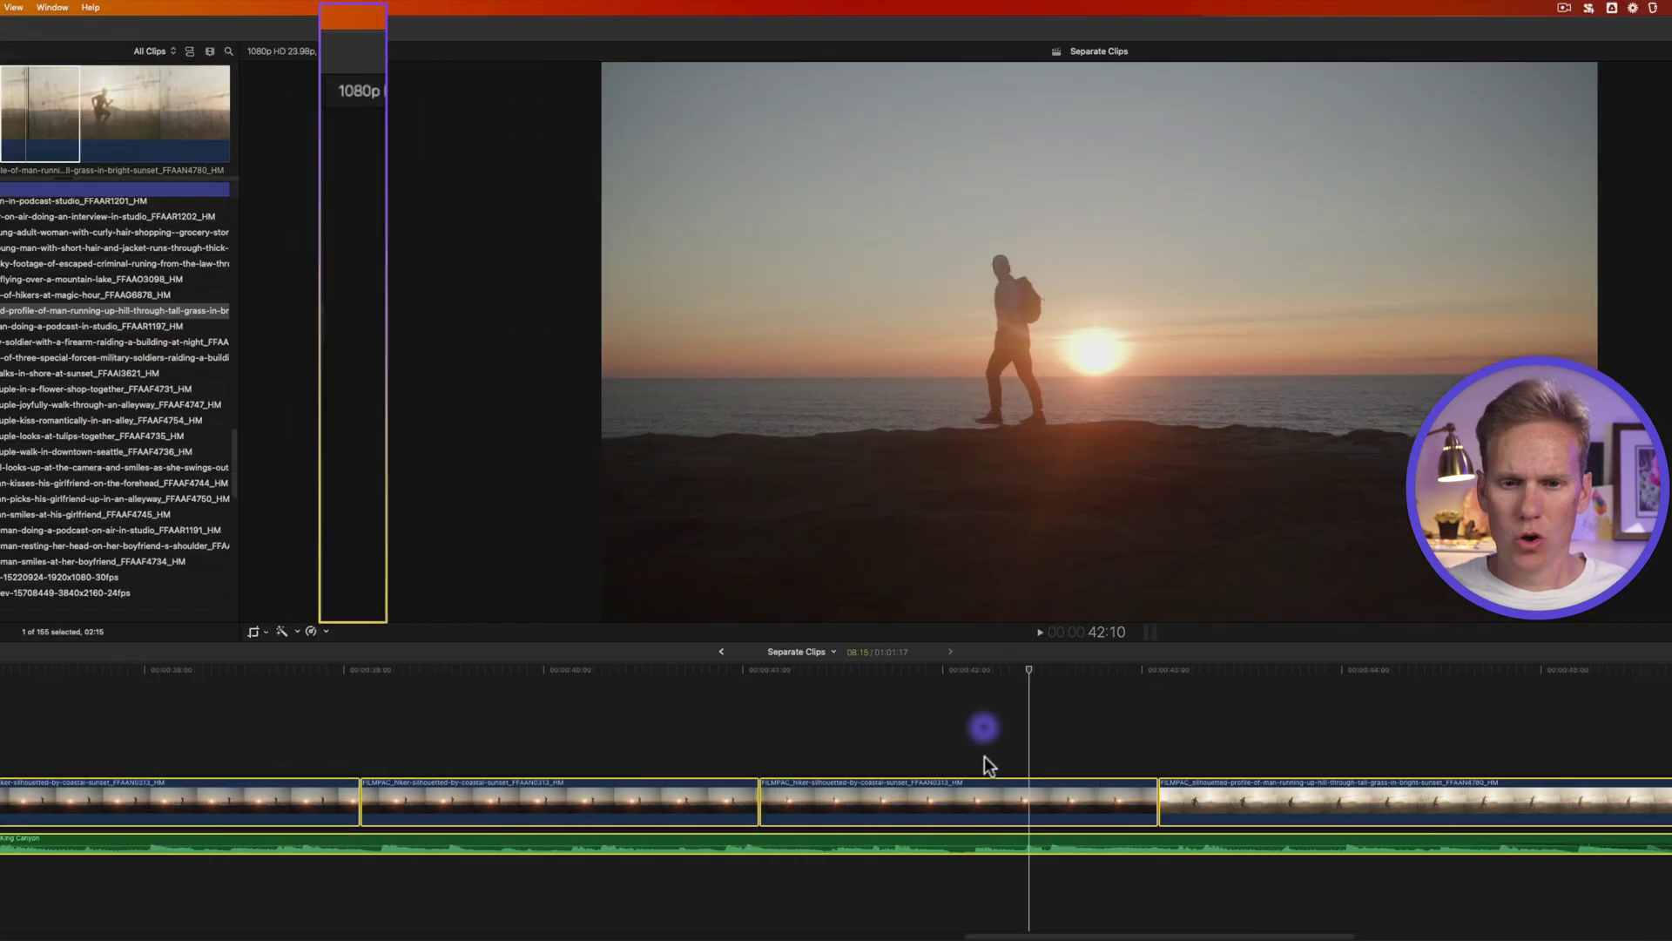
right_click(1271, 801)
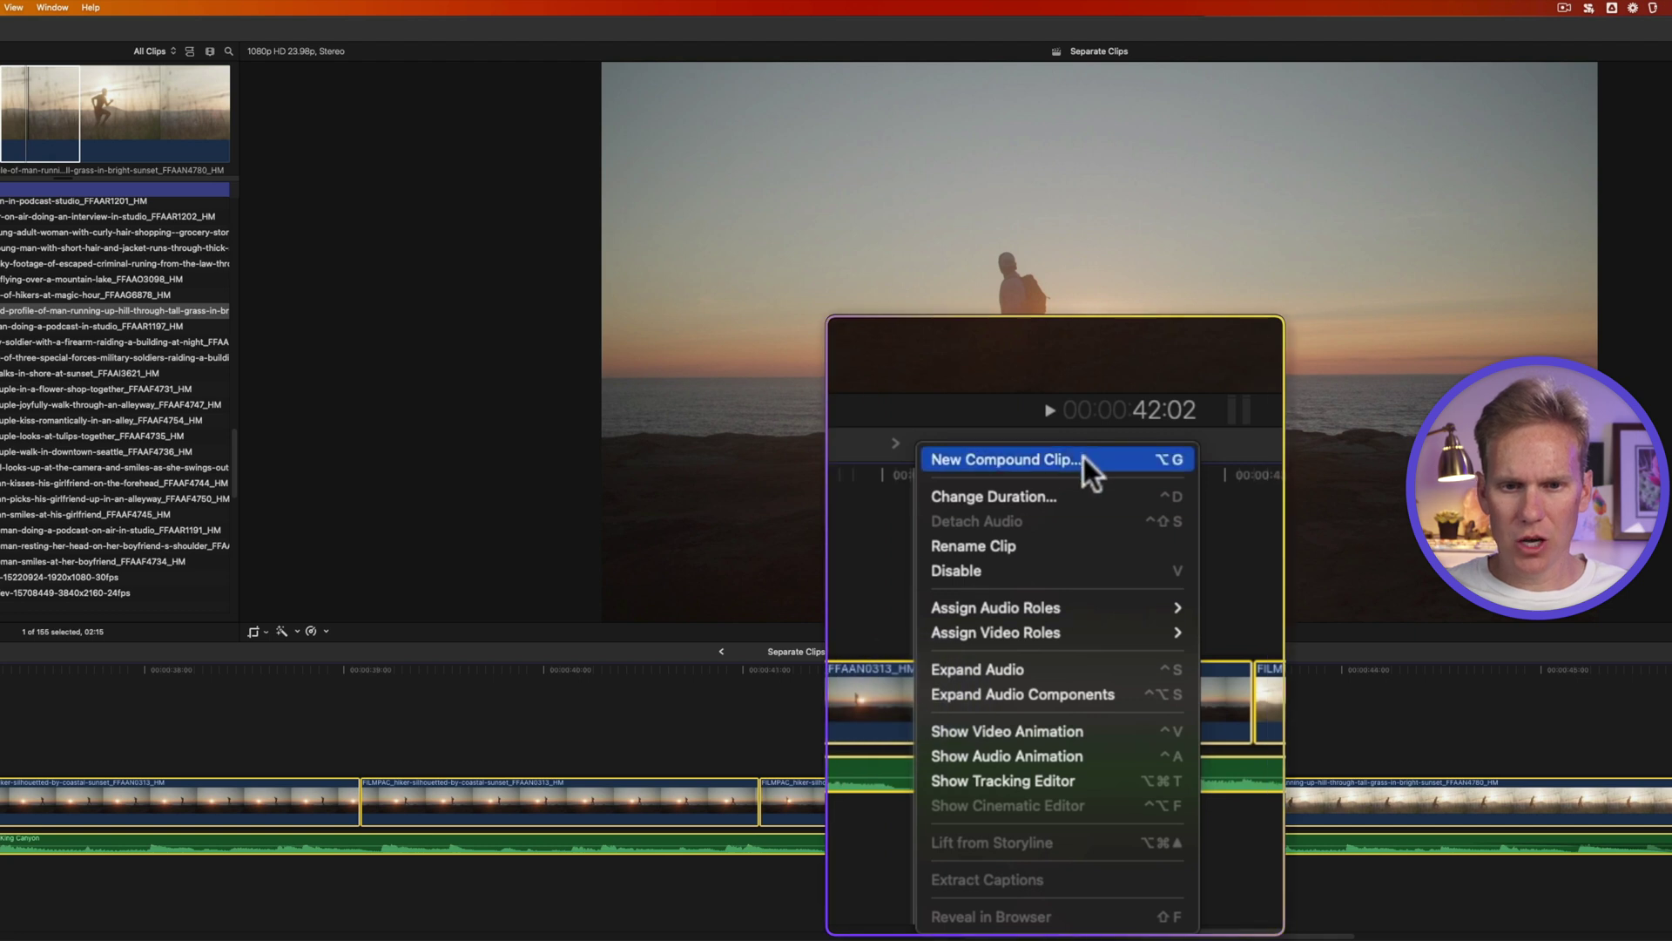
left_click(928, 695)
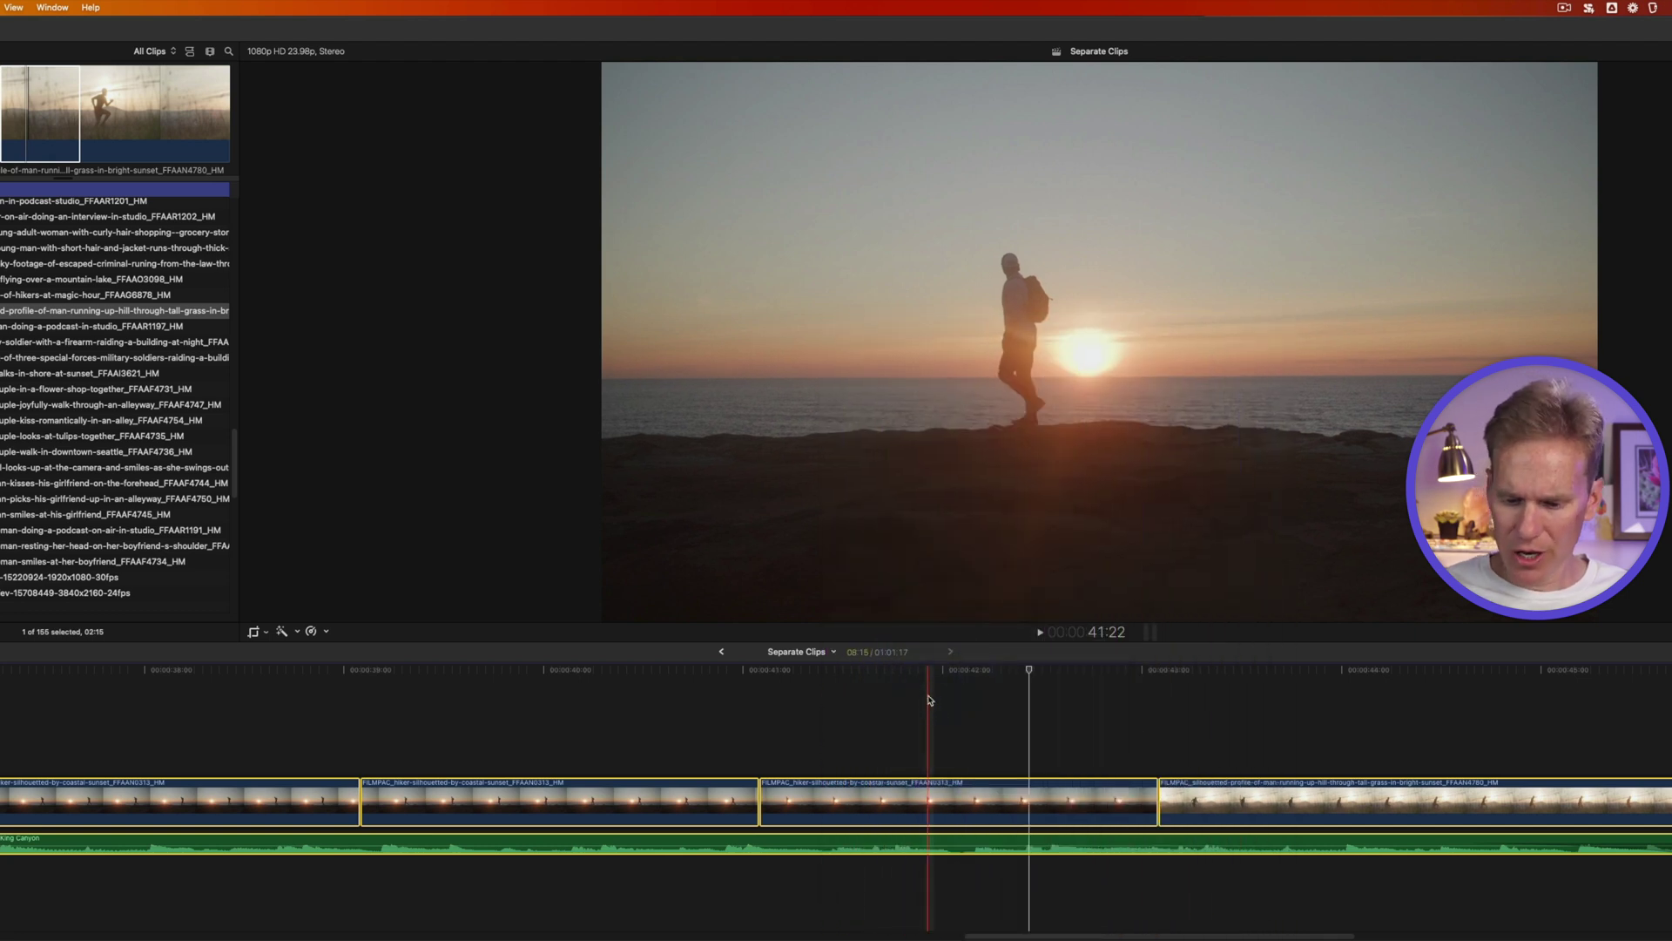
key("alt+g")
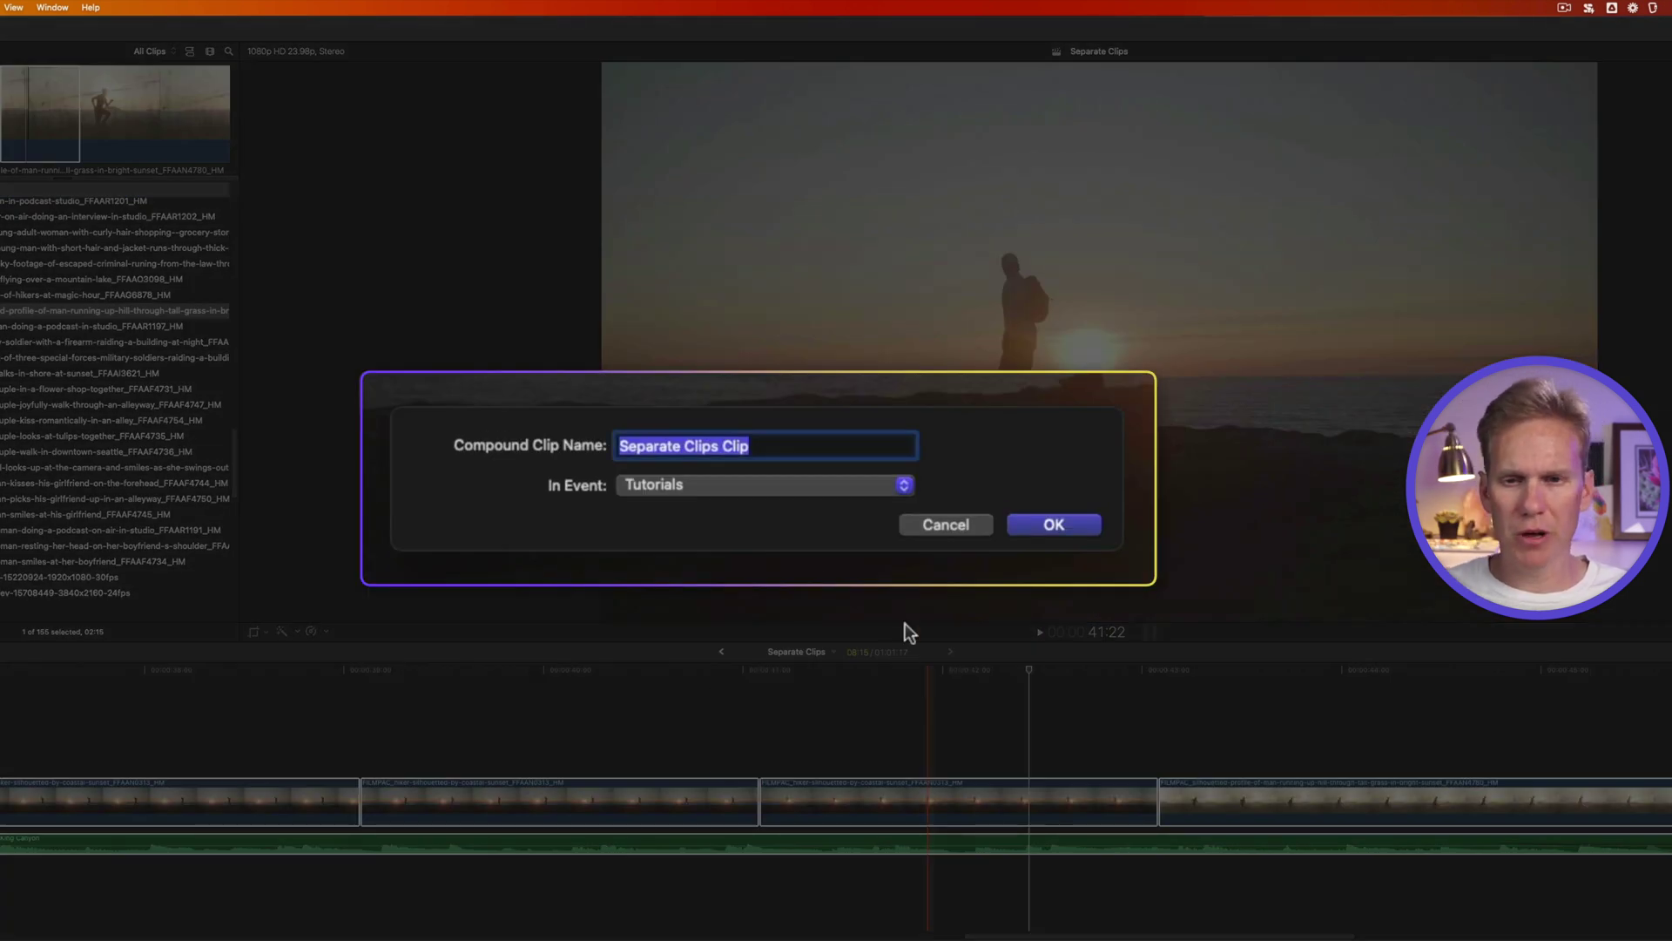
left_click(1037, 525)
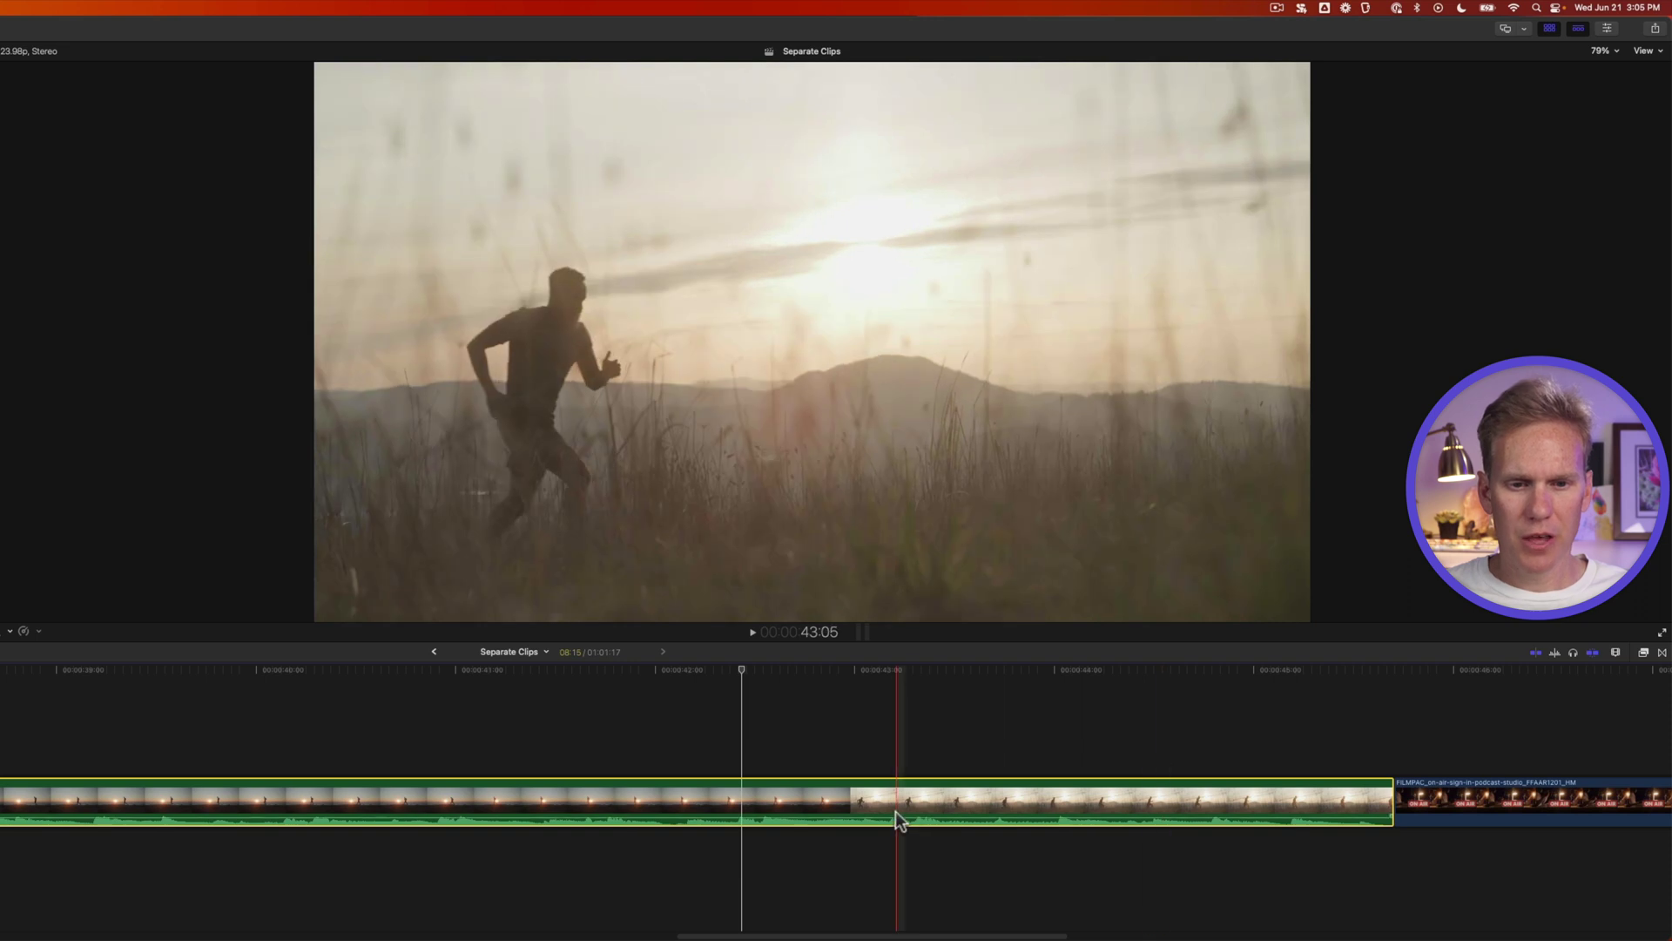
Try connecting the compound clip above the on-air podcast clip and trimming its end.
left_click_drag(896, 811, 921, 714)
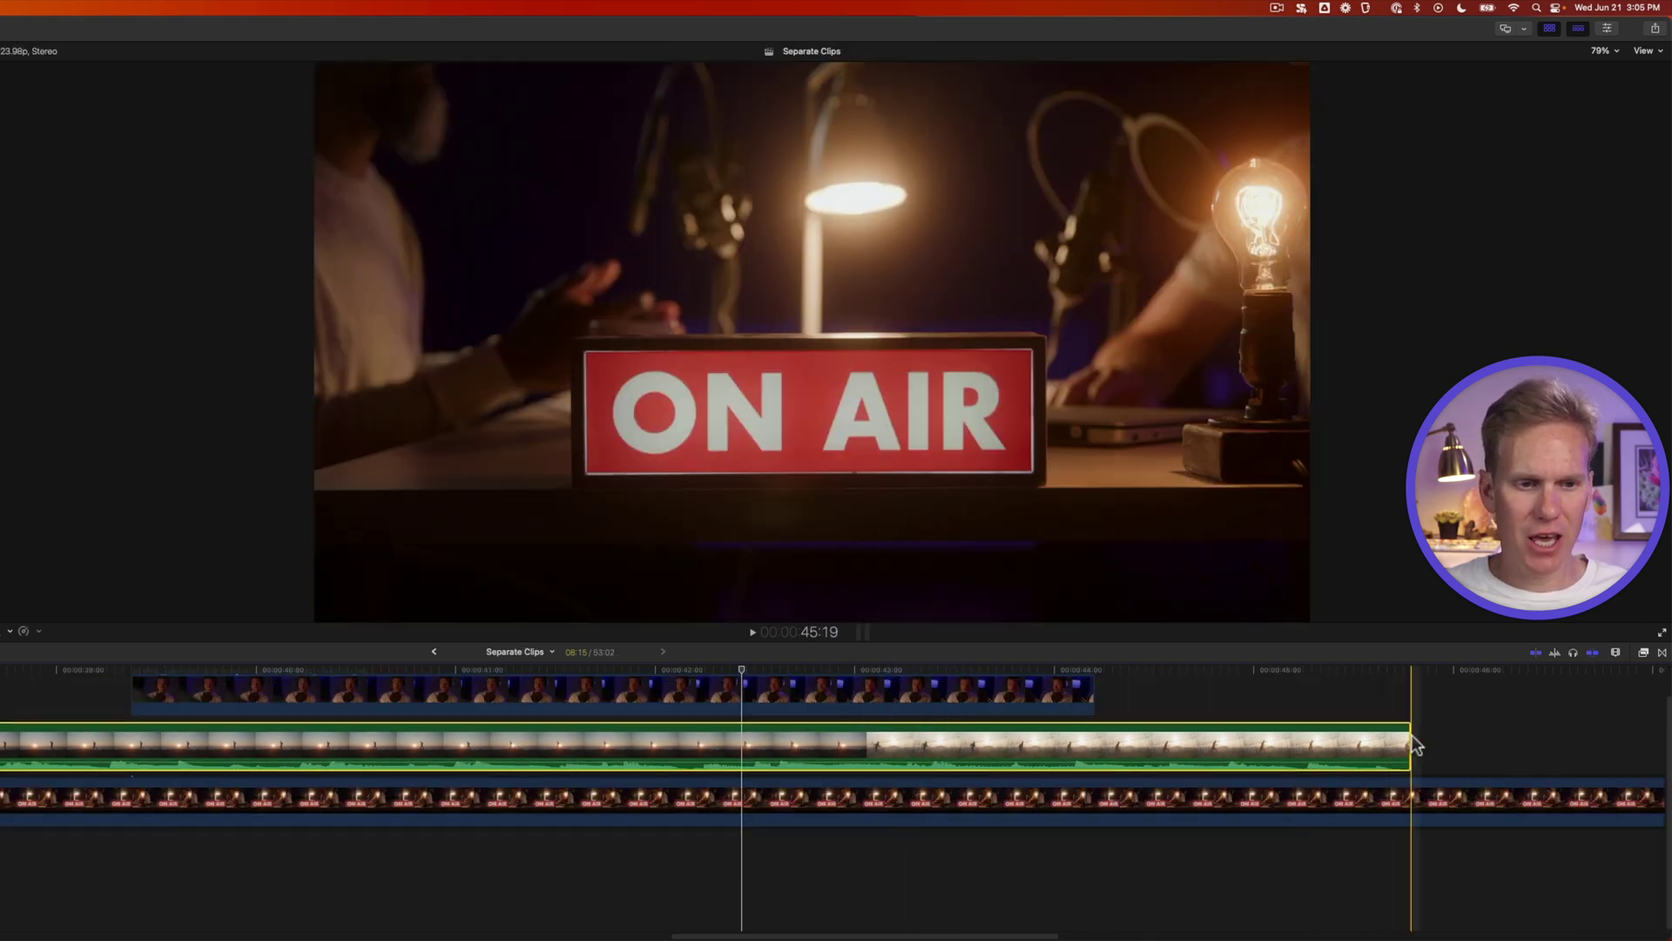
left_click_drag(1400, 751, 584, 774)
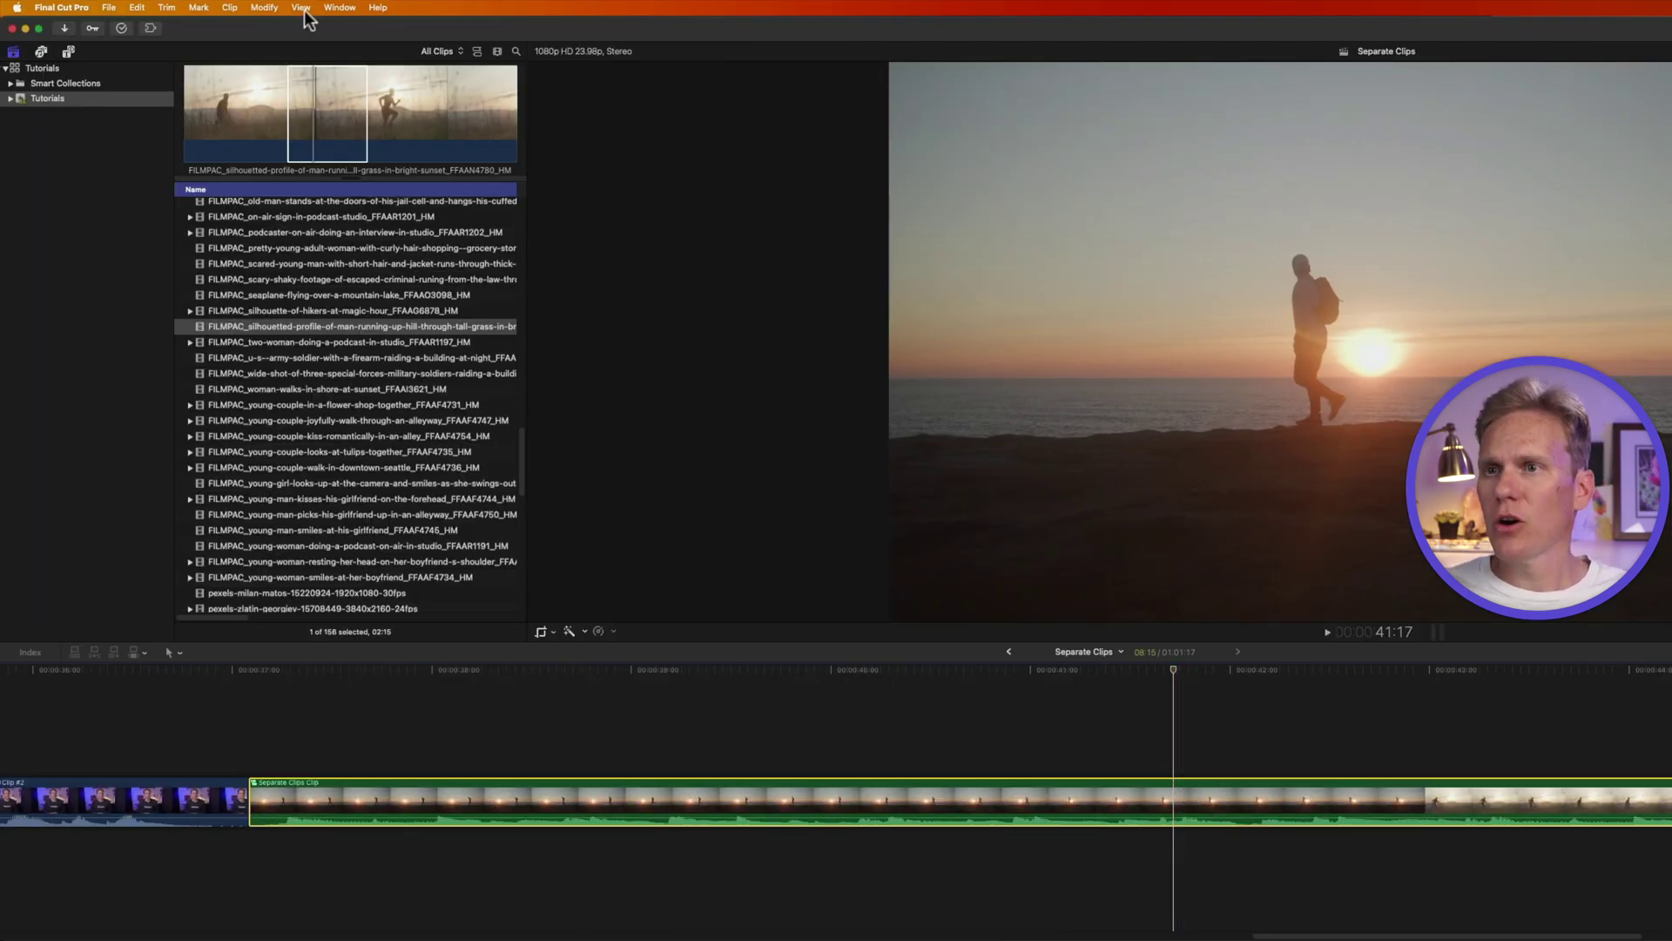
Break apart the Separate Clips Clip compound clip into its individual video and music clips.
left_click(229, 7)
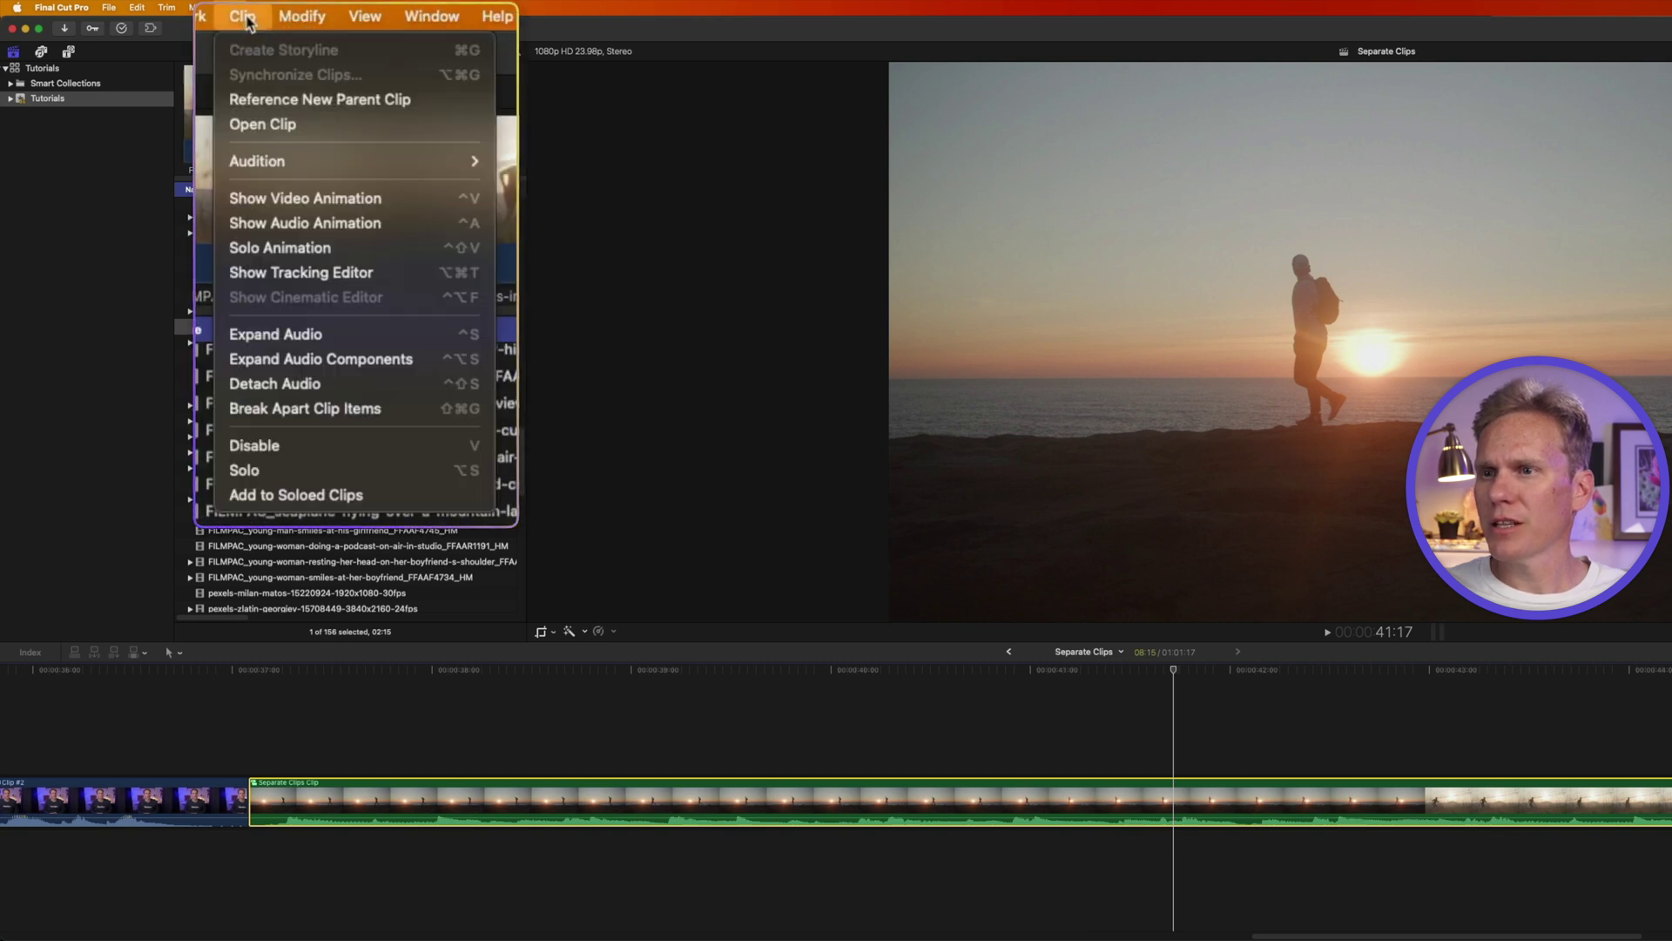
left_click(382, 409)
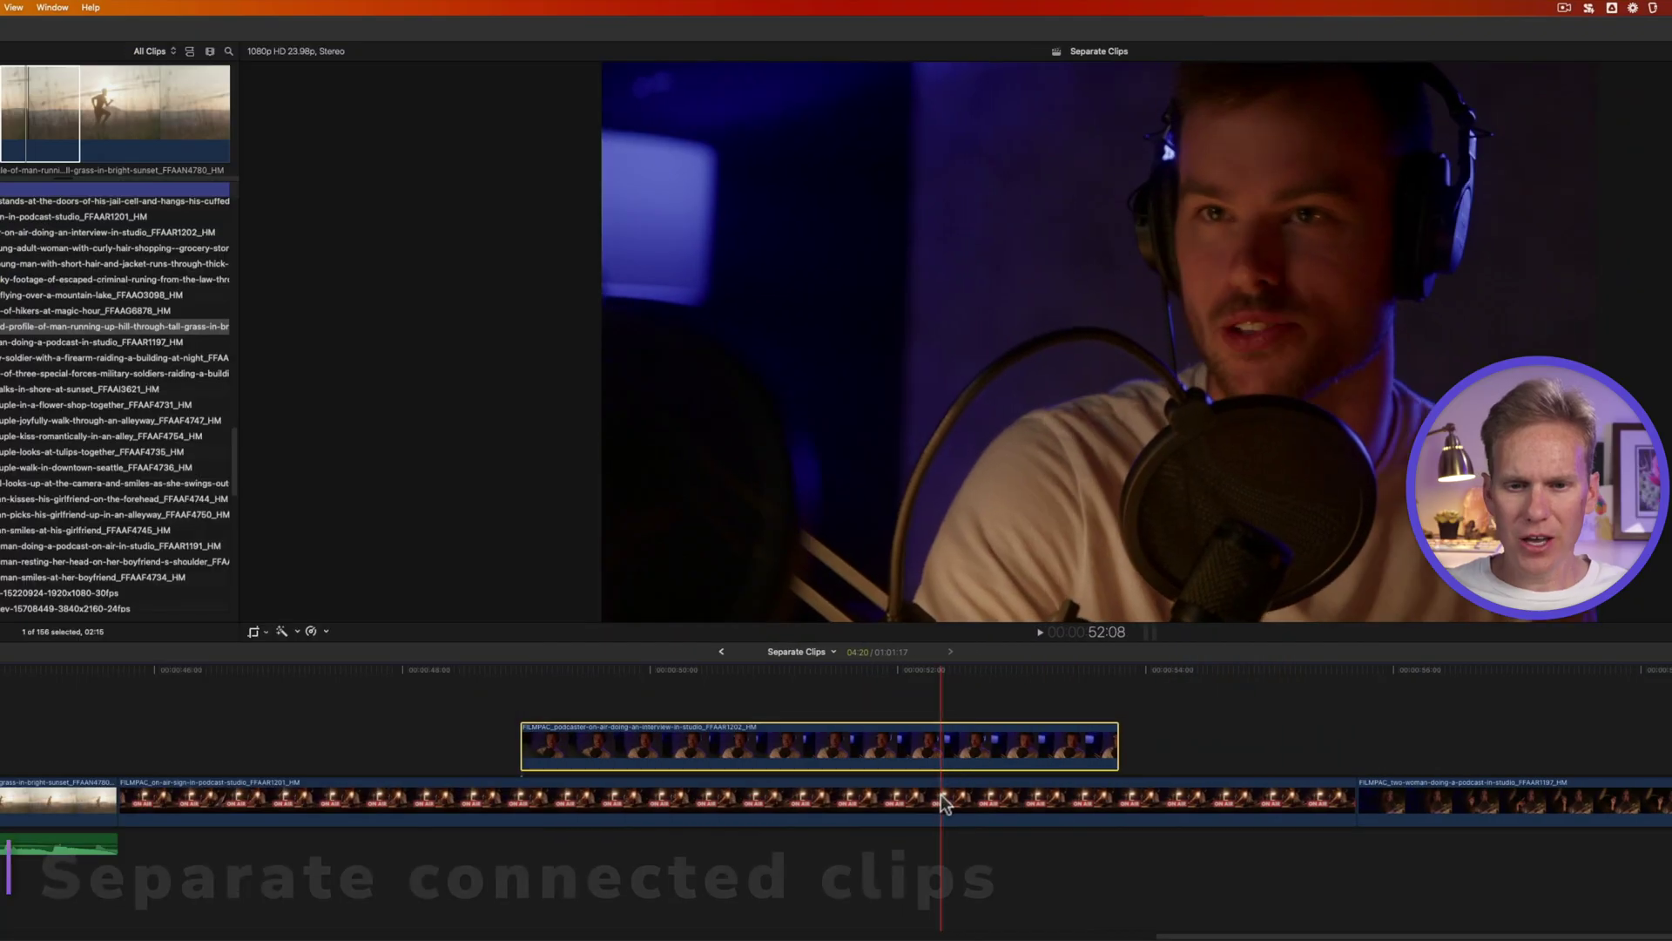
Shift the connection point of the podcaster interview clip toward its end, and back close to its start.
left_click(939, 795)
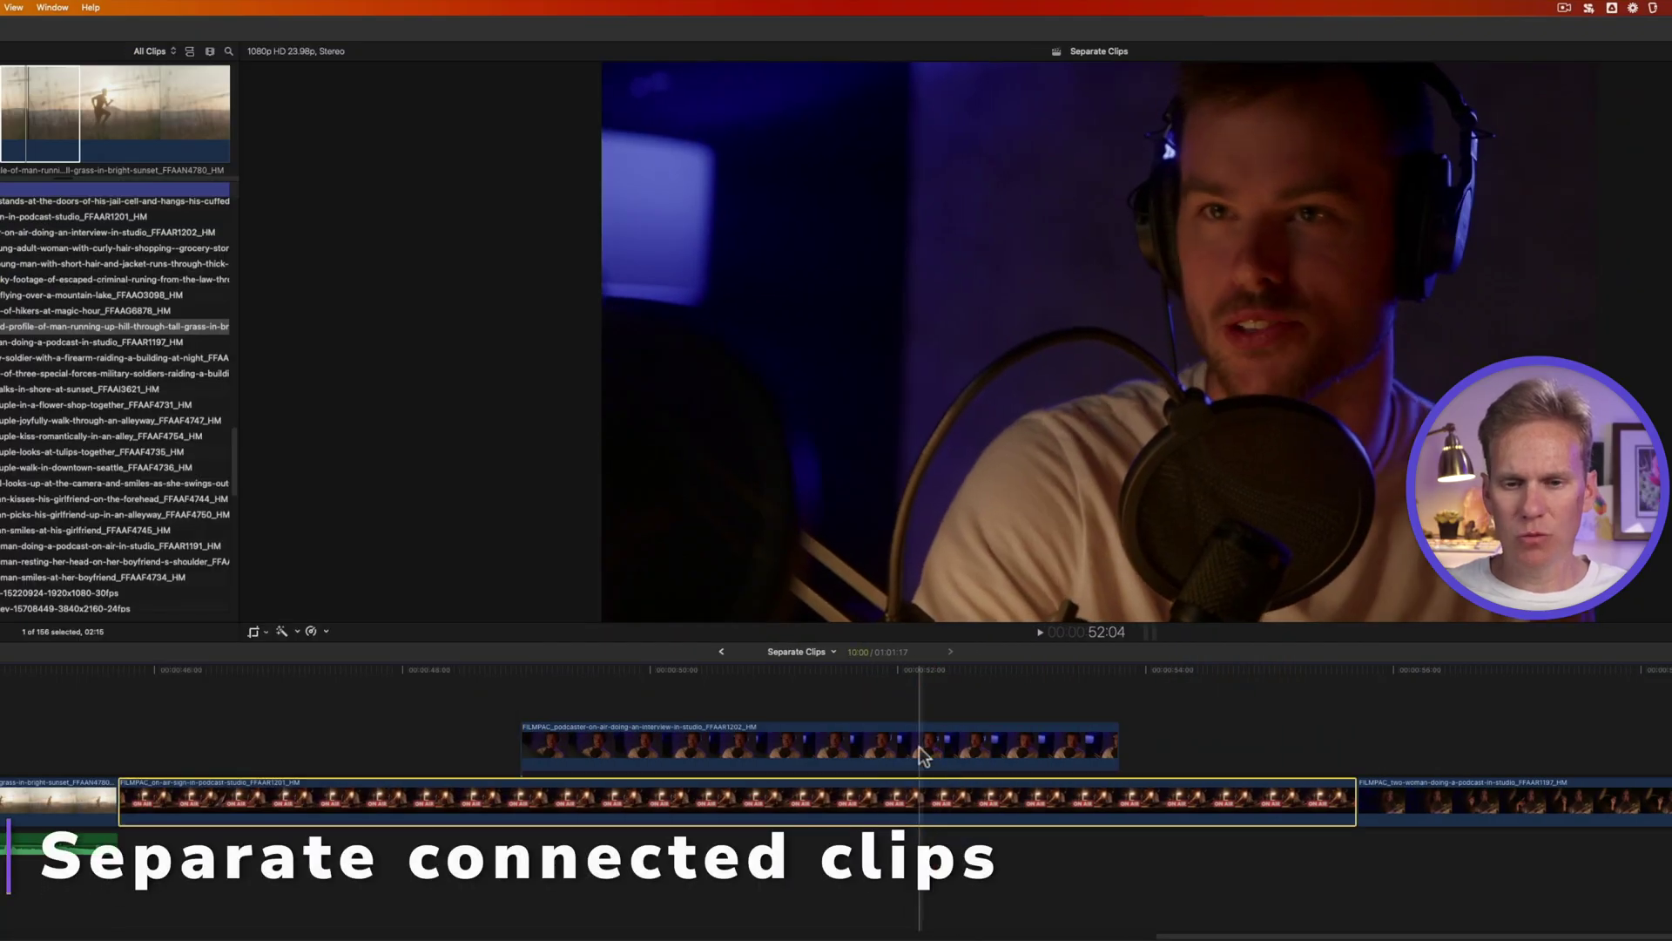
left_click(659, 745)
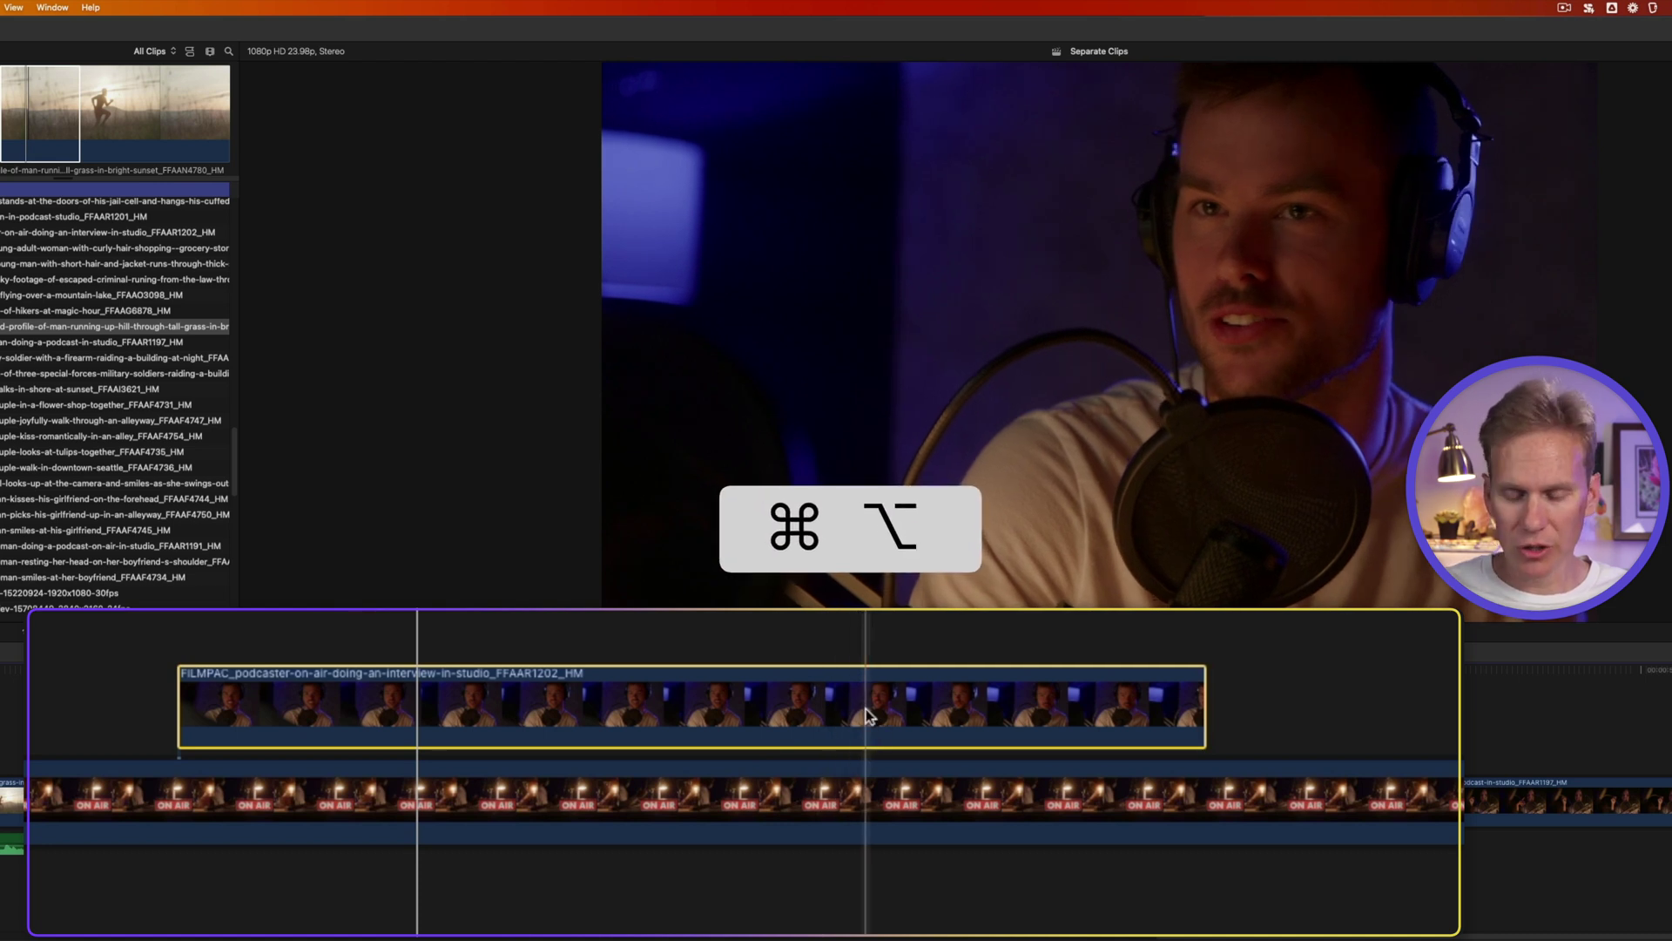
left_click(1047, 708, "alt+super")
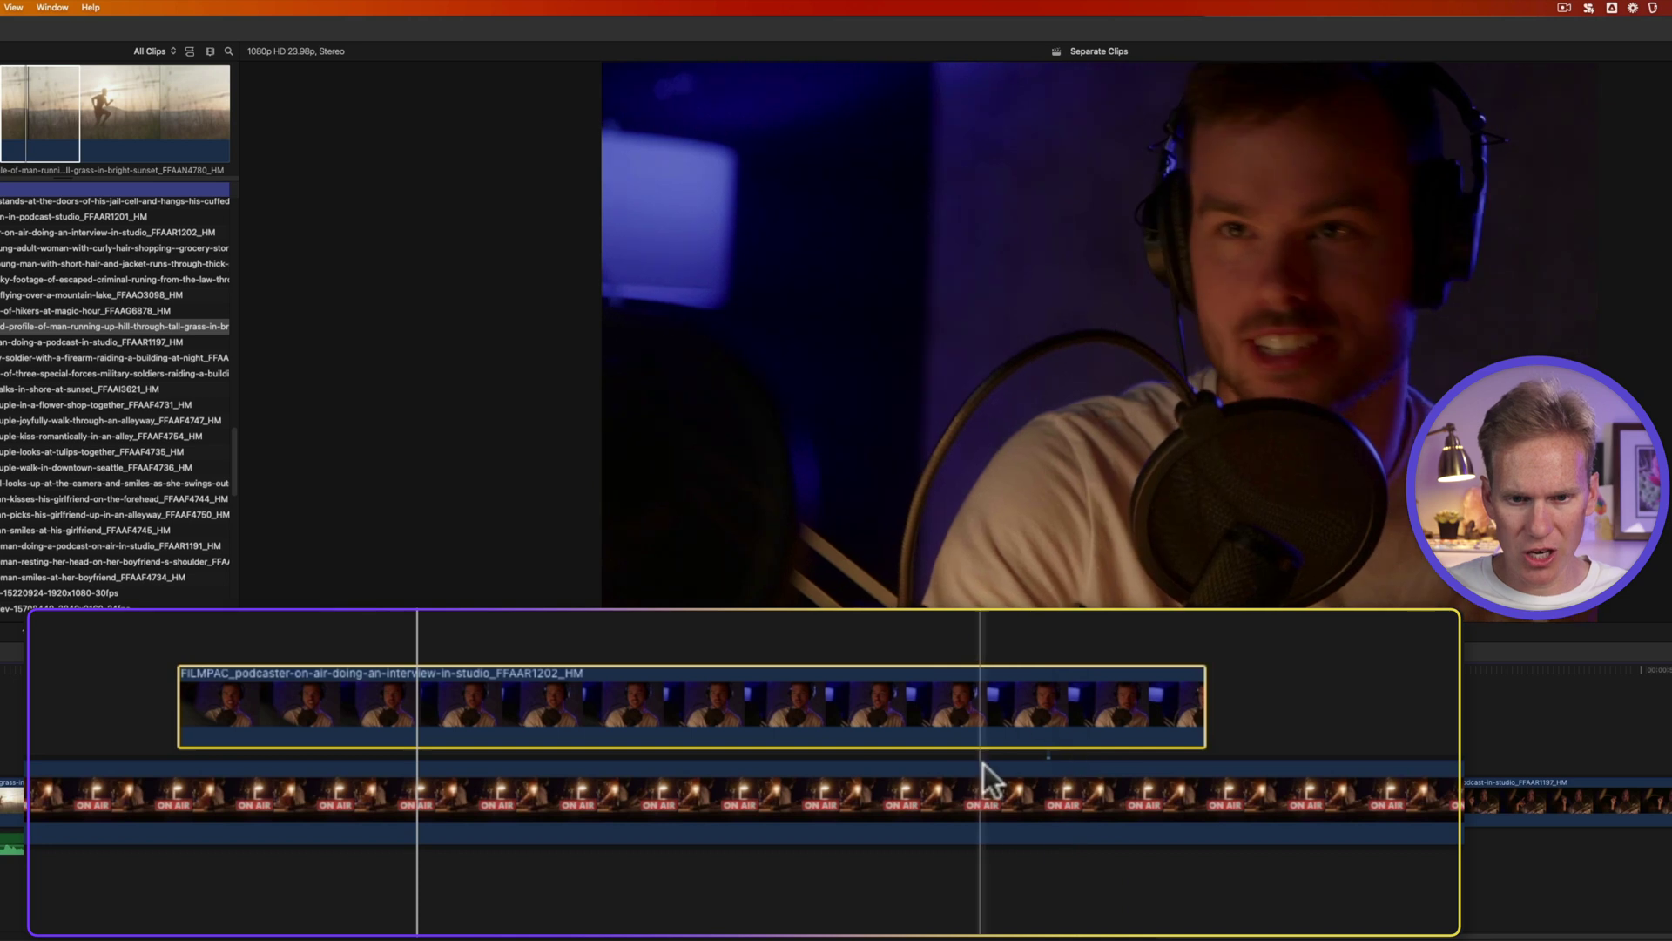
left_click(700, 712, "alt+super")
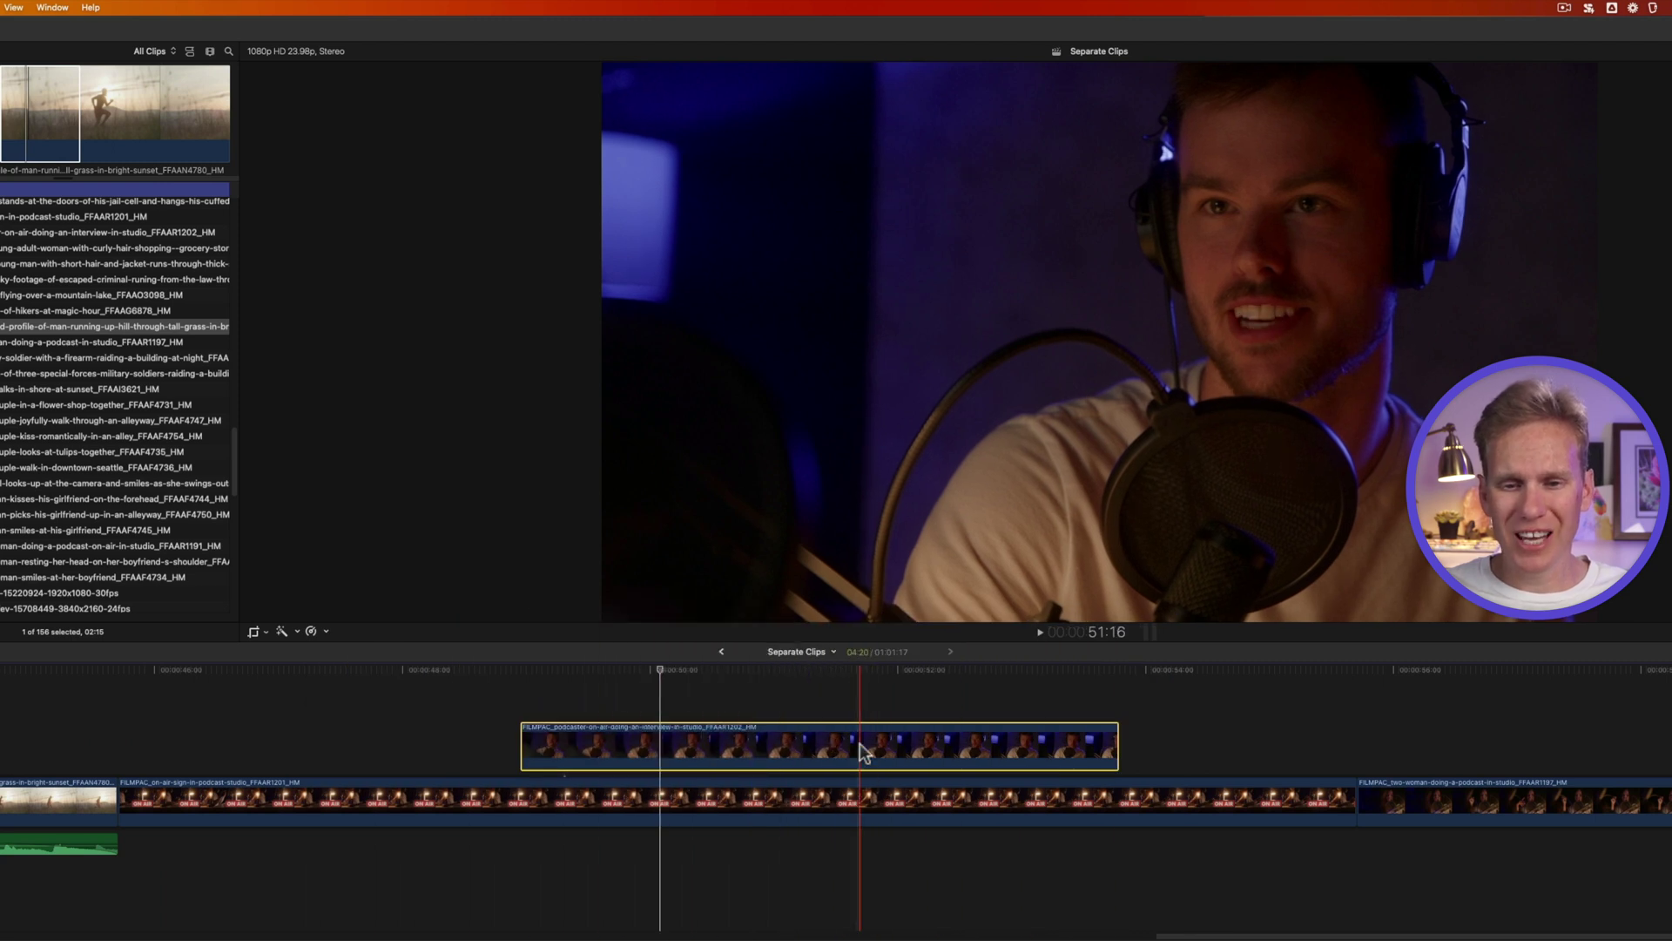
Try moving the on-air sign clip earlier and deleting it together with its connected podcaster clip, undoing both edits.
left_click_drag(1069, 805, 3, 801)
key("super+z")
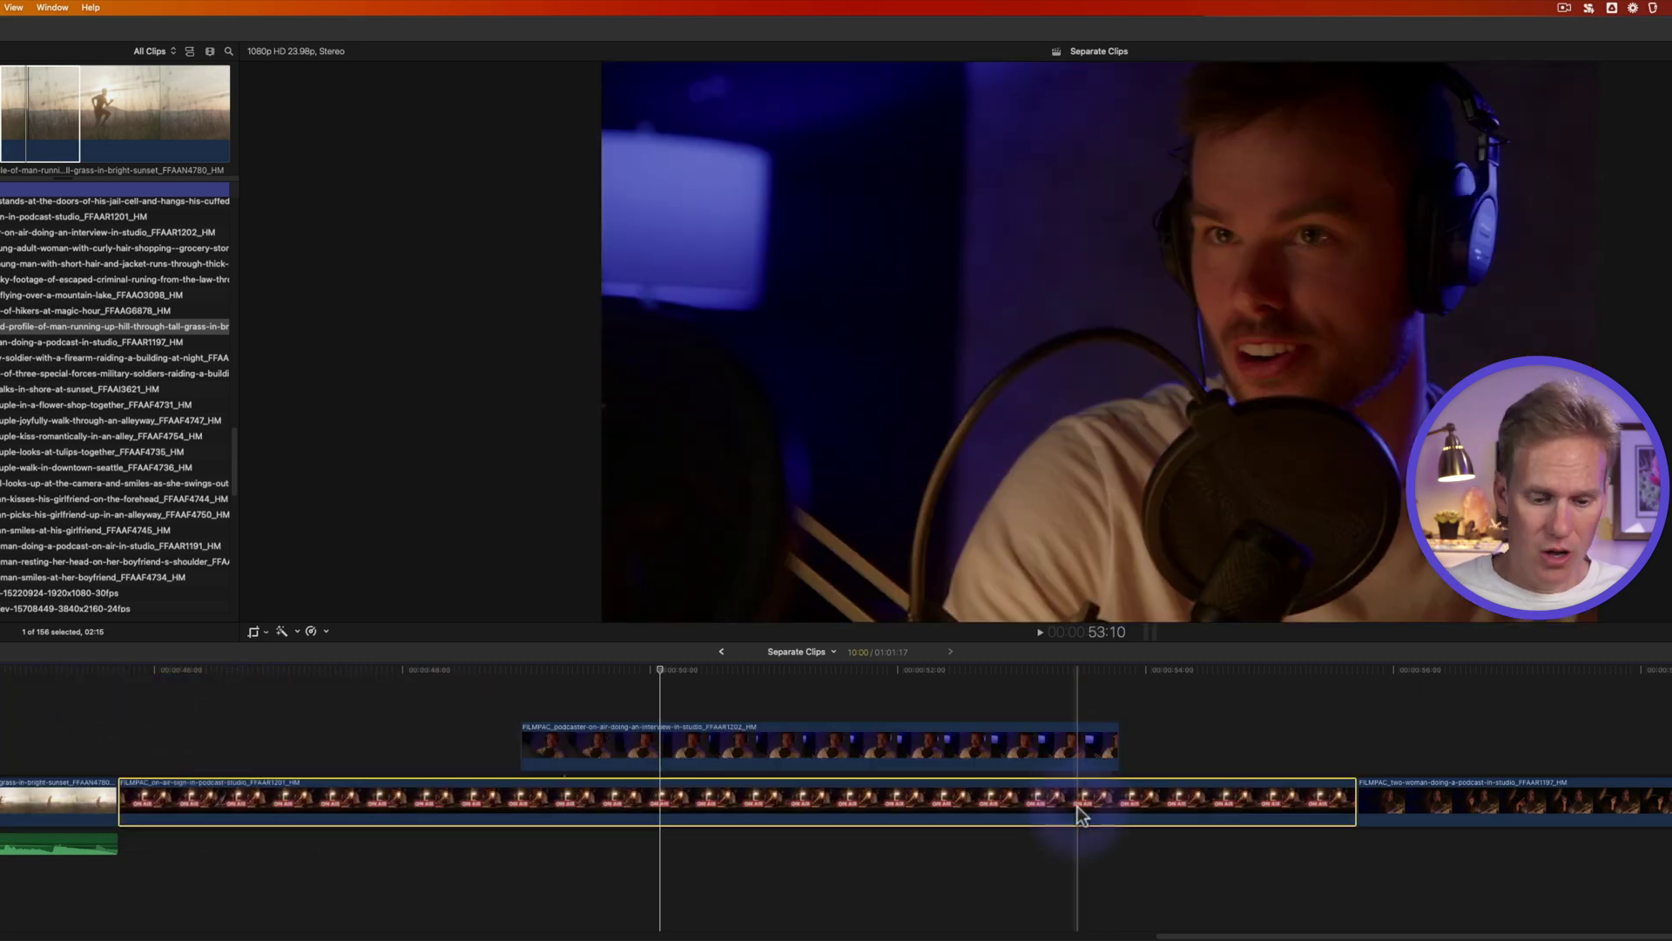
key("BackSpace")
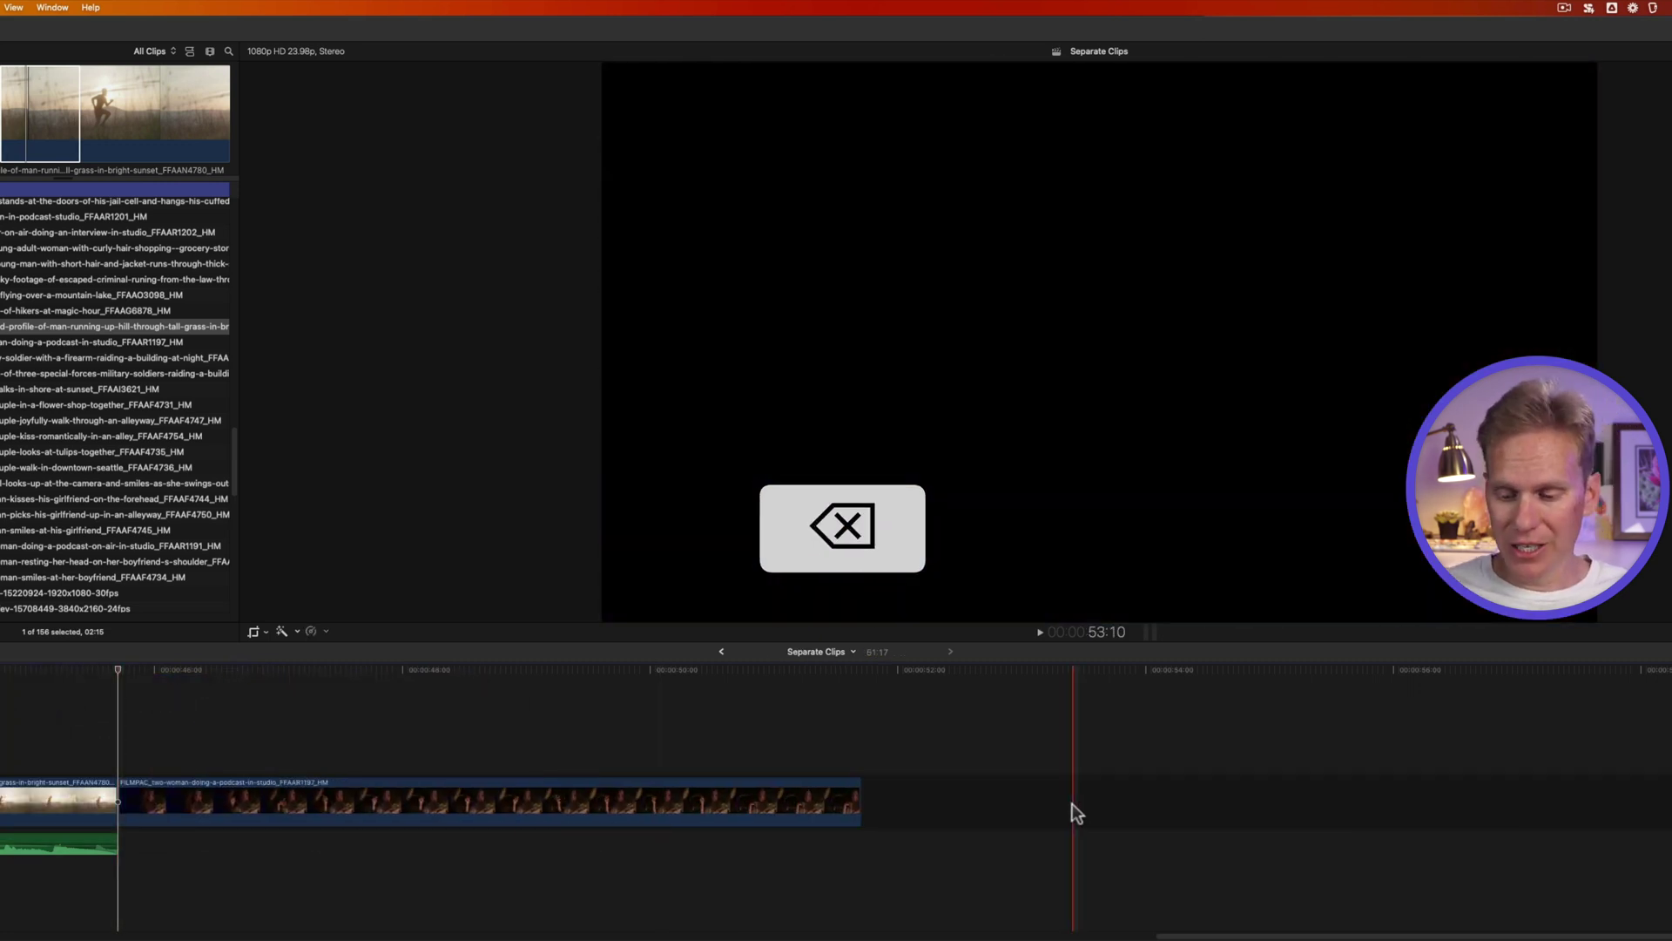
key("super+z")
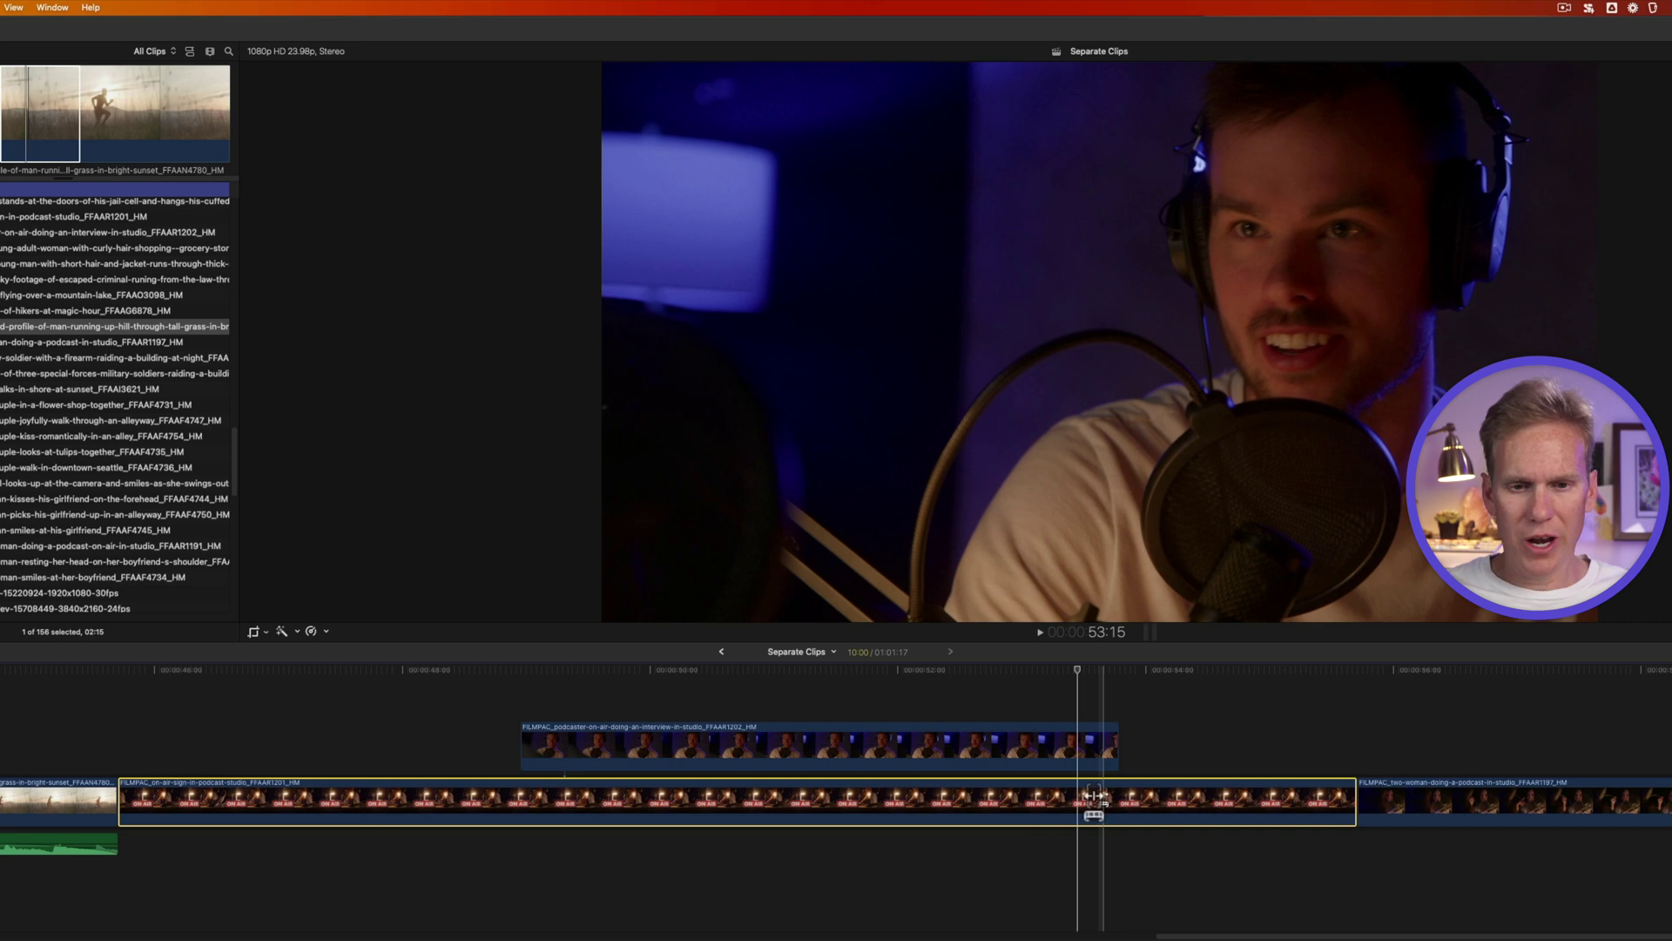
Try slipping the on-air sign clip with the Trim tool while the podcaster clip stays attached to it.
left_click_drag(1122, 795, 953, 806)
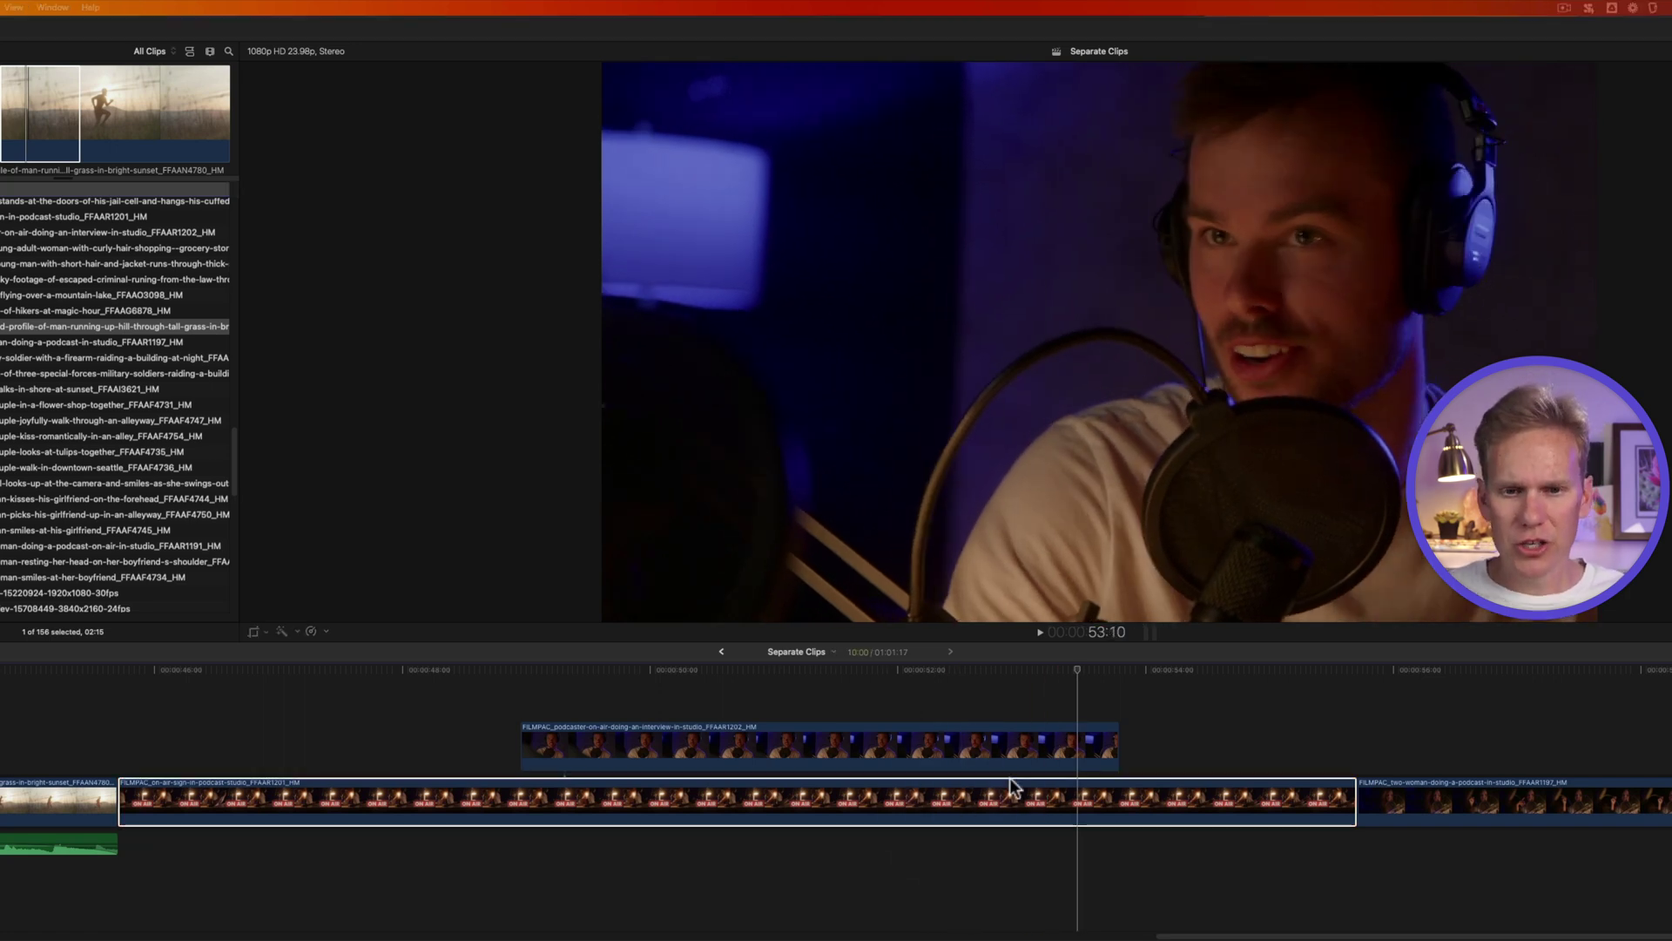
Try moving the on-air sign clip before the running-man clip and deleting it with its connection overridden, undoing both edits.
key("grave")
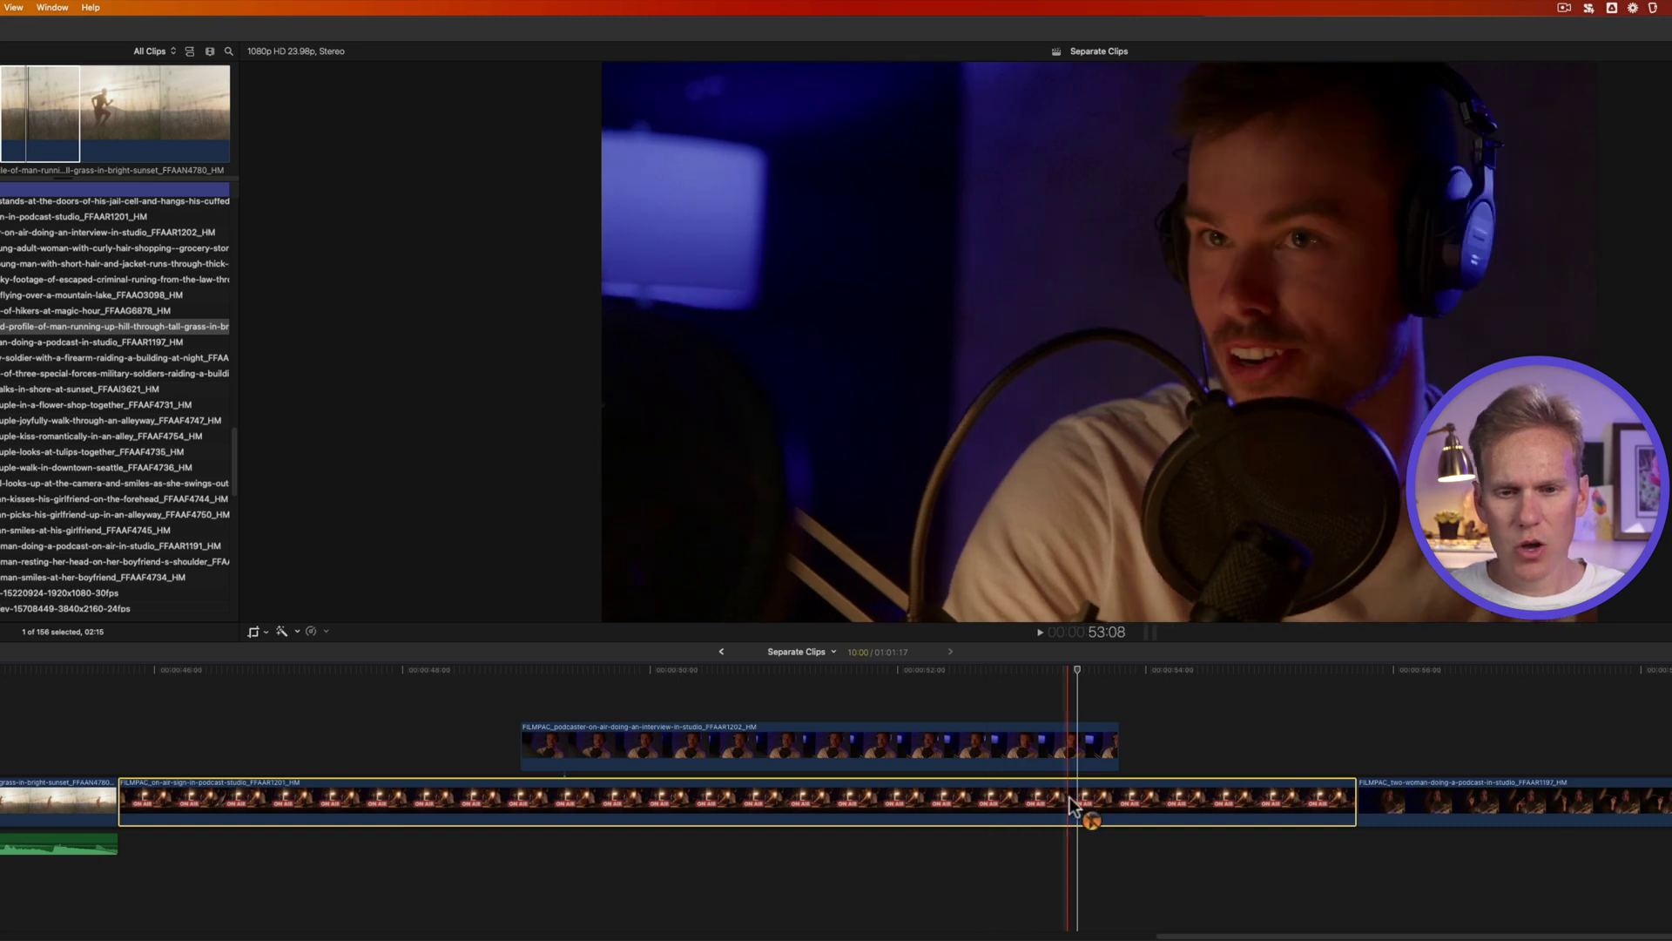
left_click_drag(1132, 803, 129, 812)
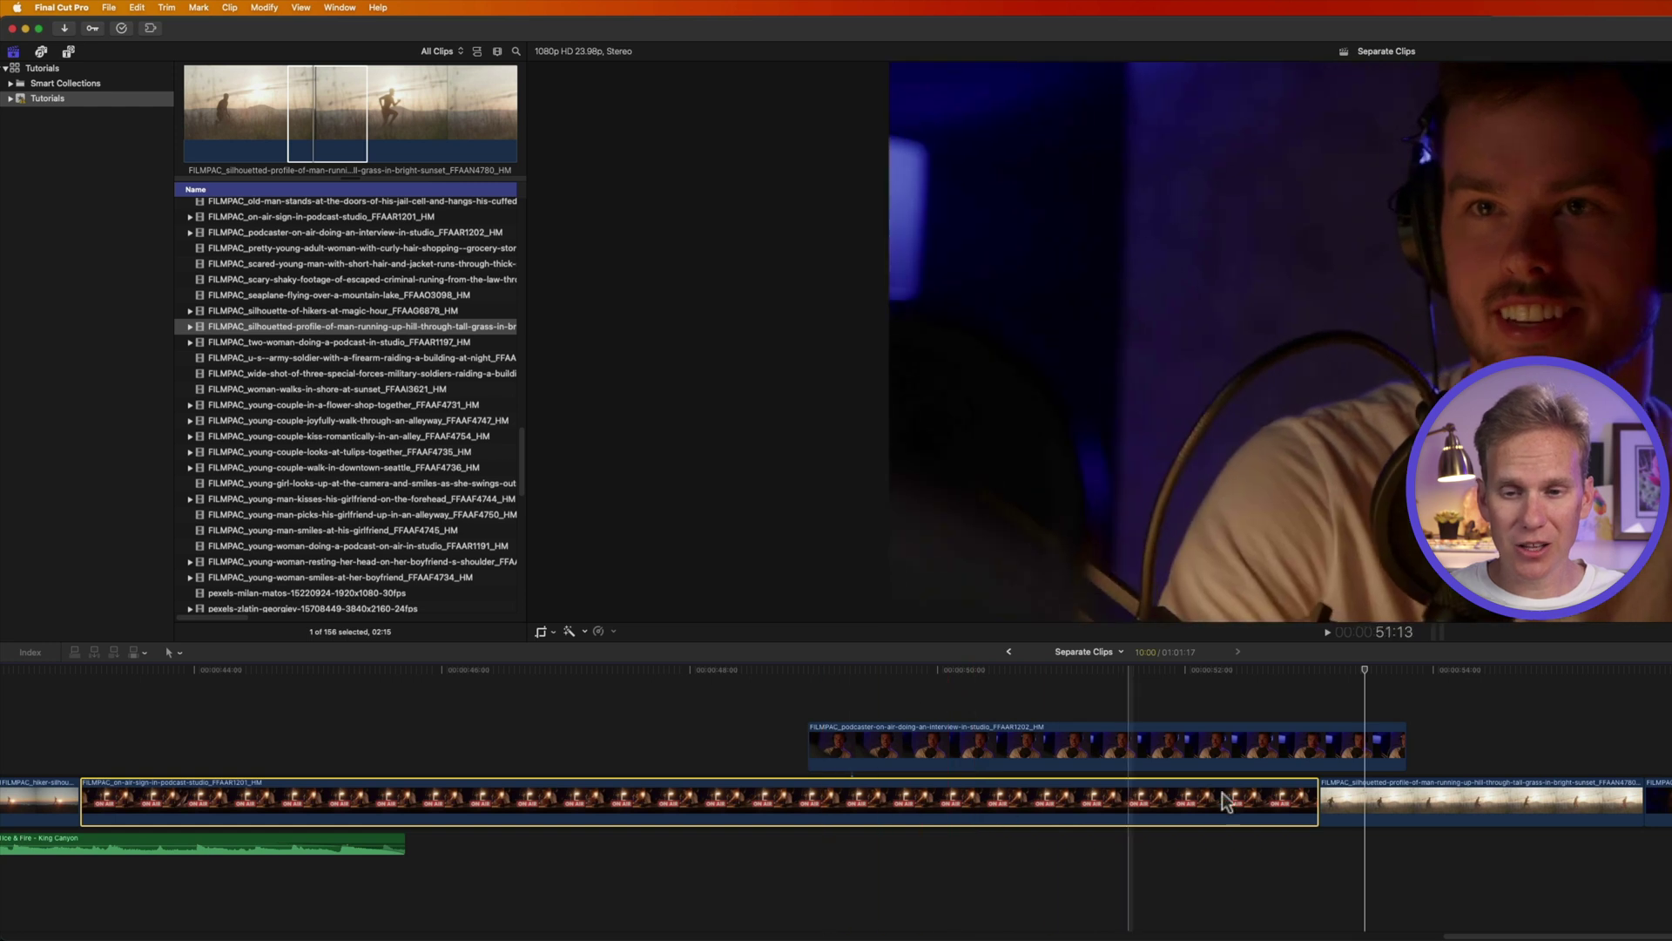
key("super+z")
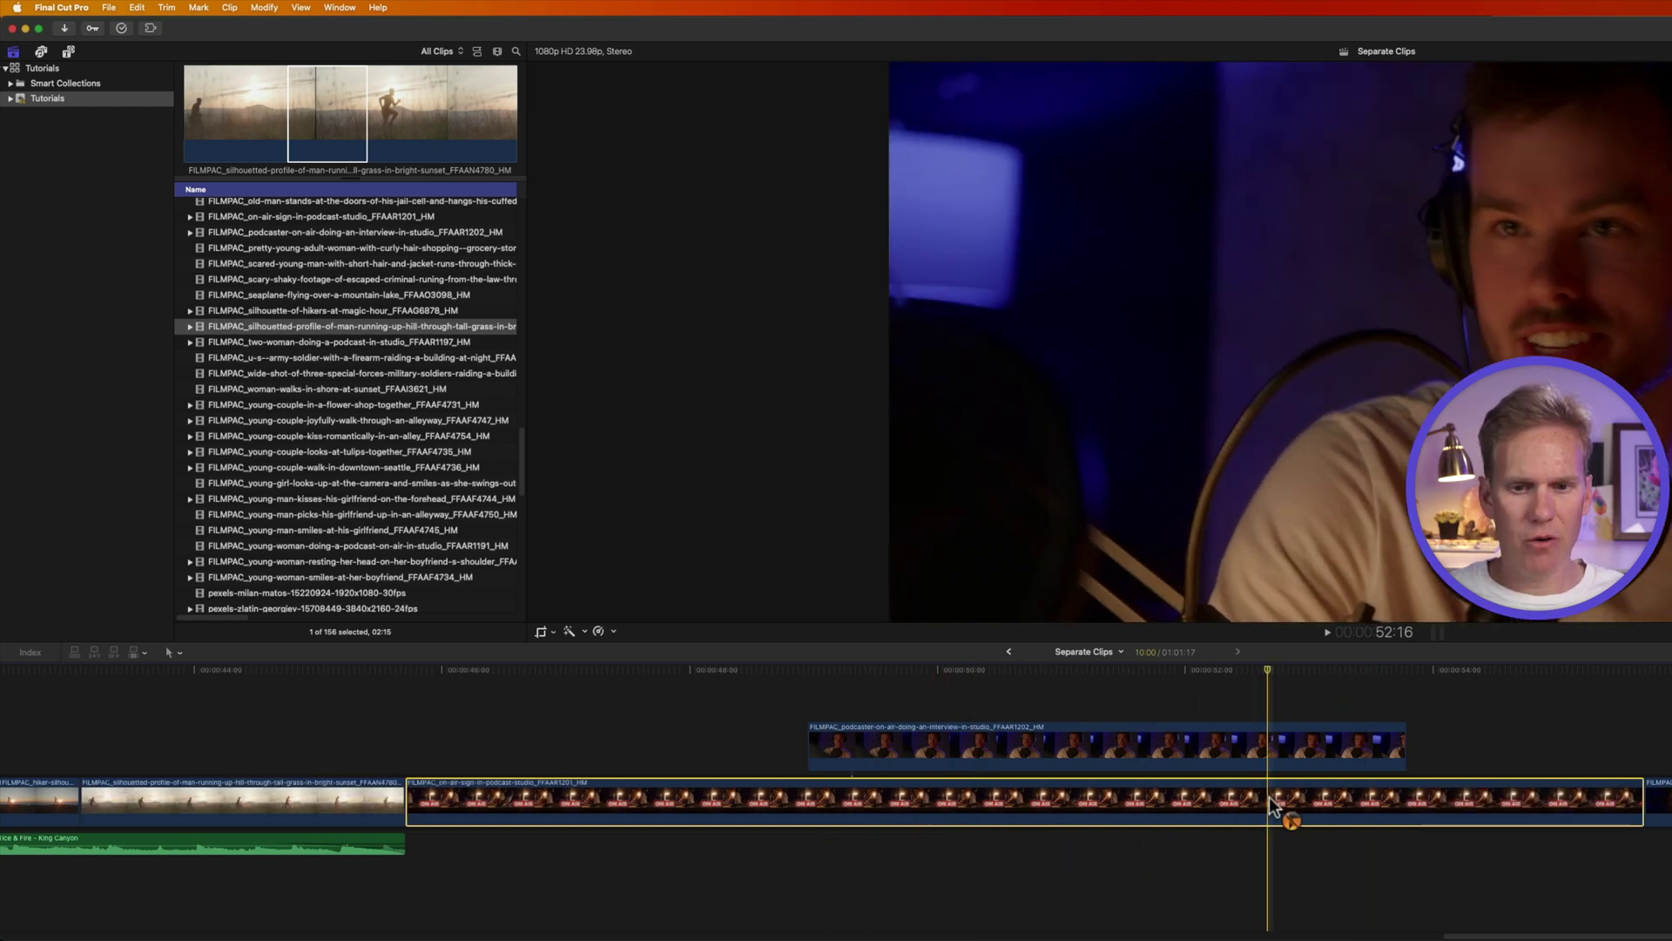
key("BackSpace")
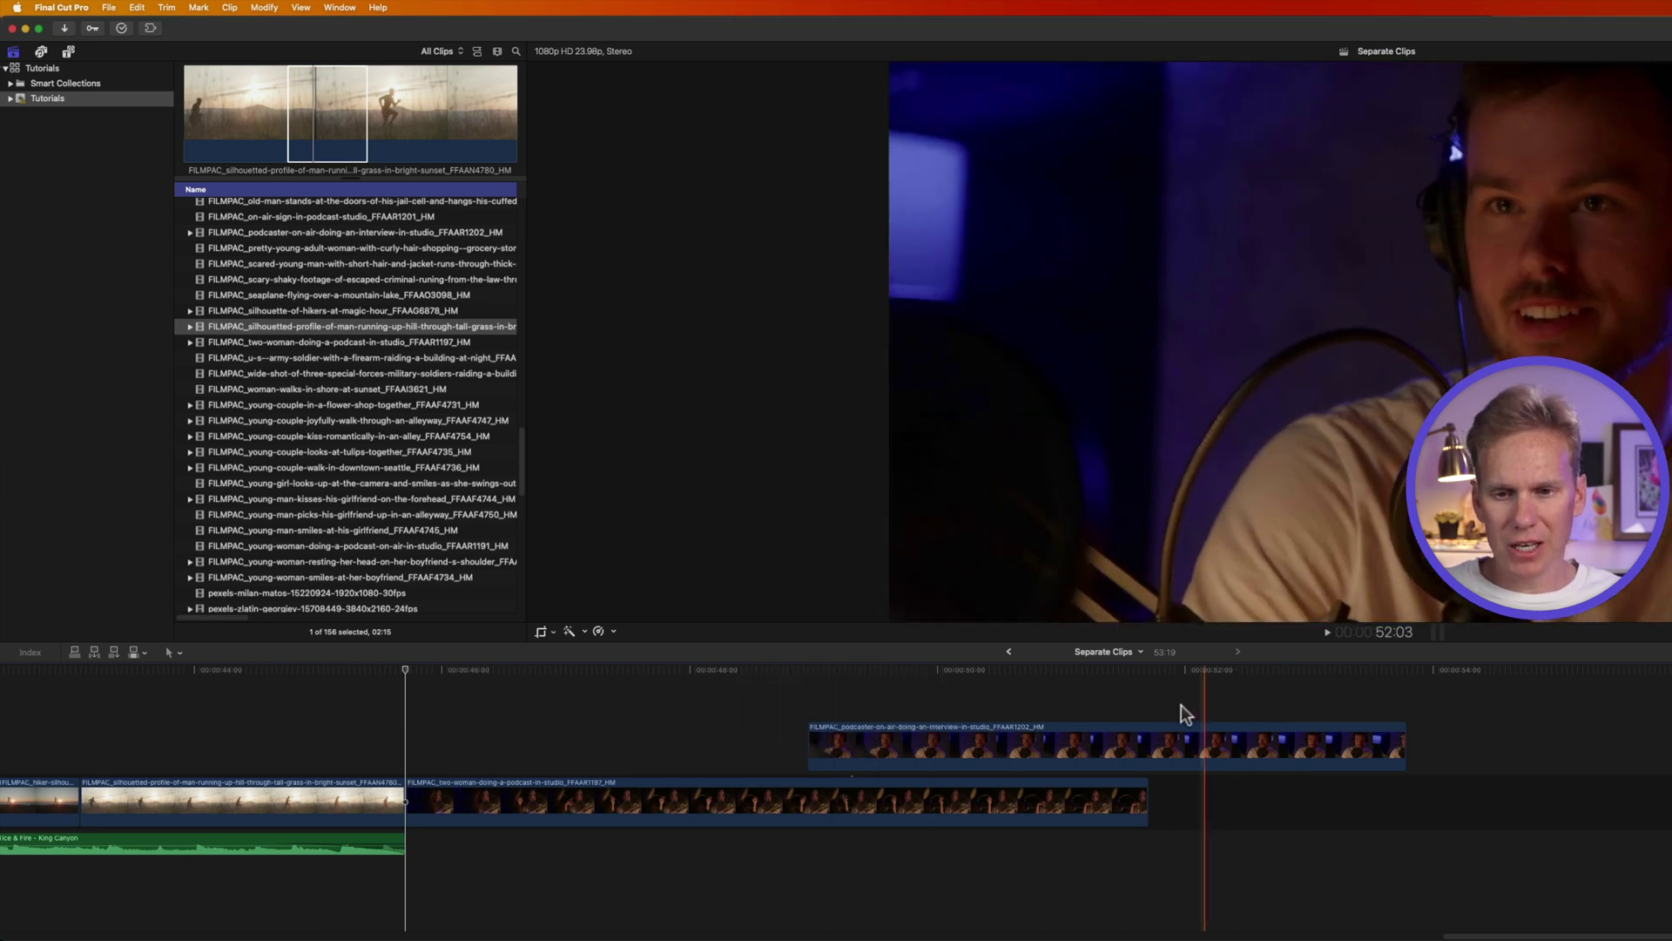
key("super+z")
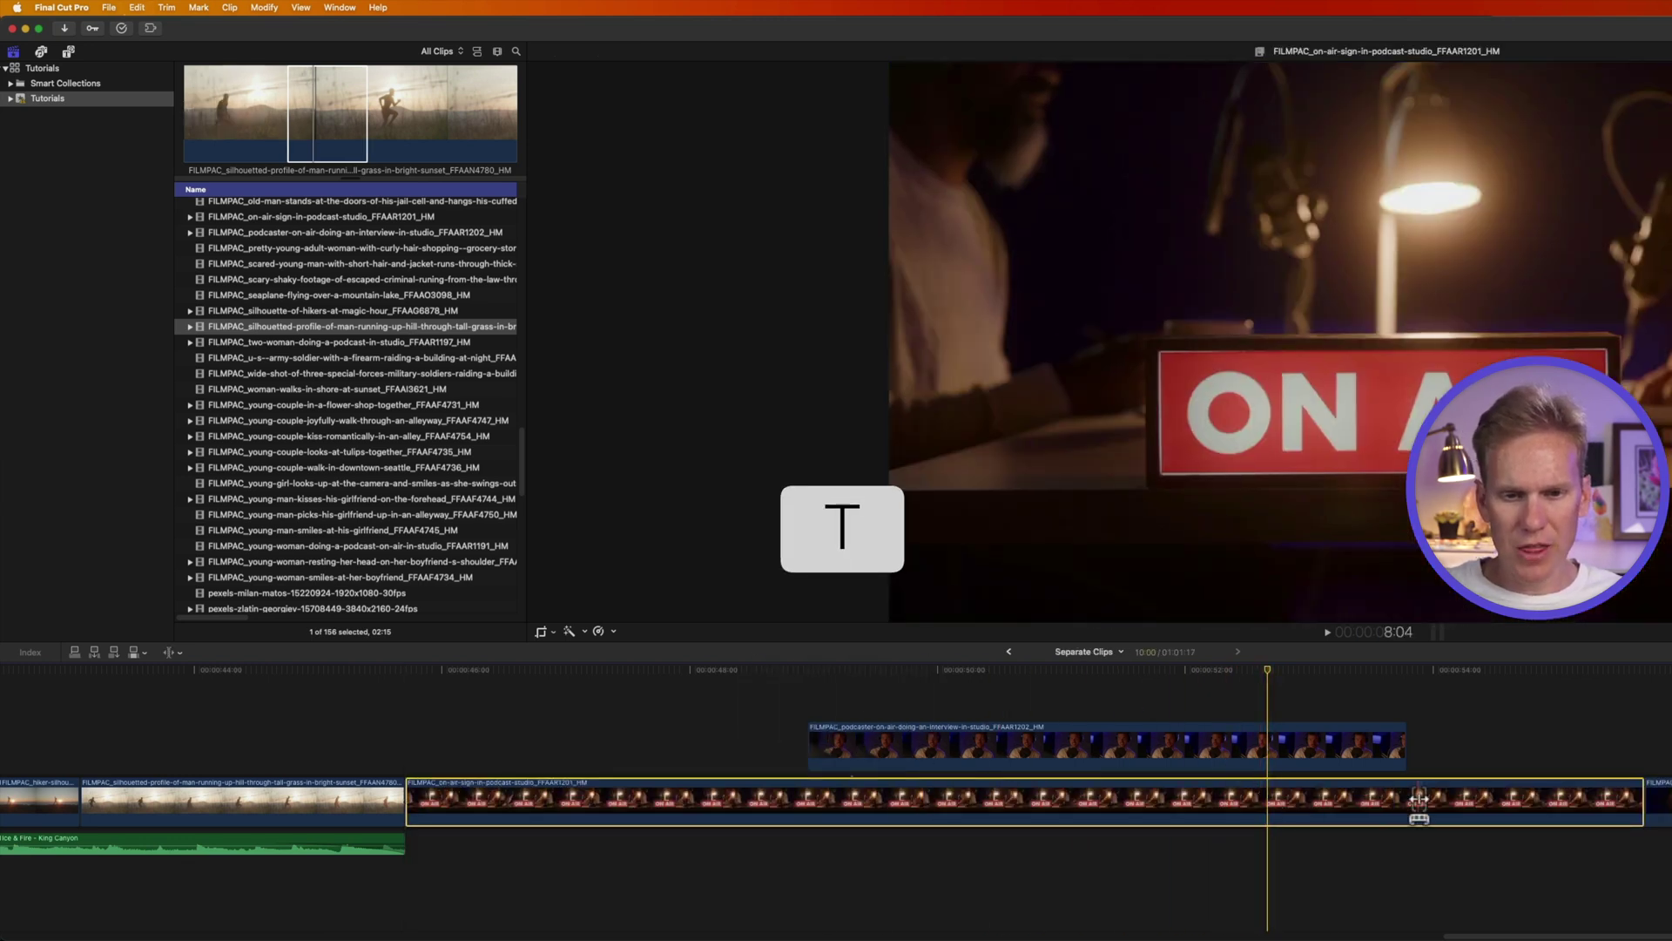
Slip the on-air sign clip with the Trim tool while overriding its connection to the podcaster clip.
left_click_drag(1475, 802, 805, 802)
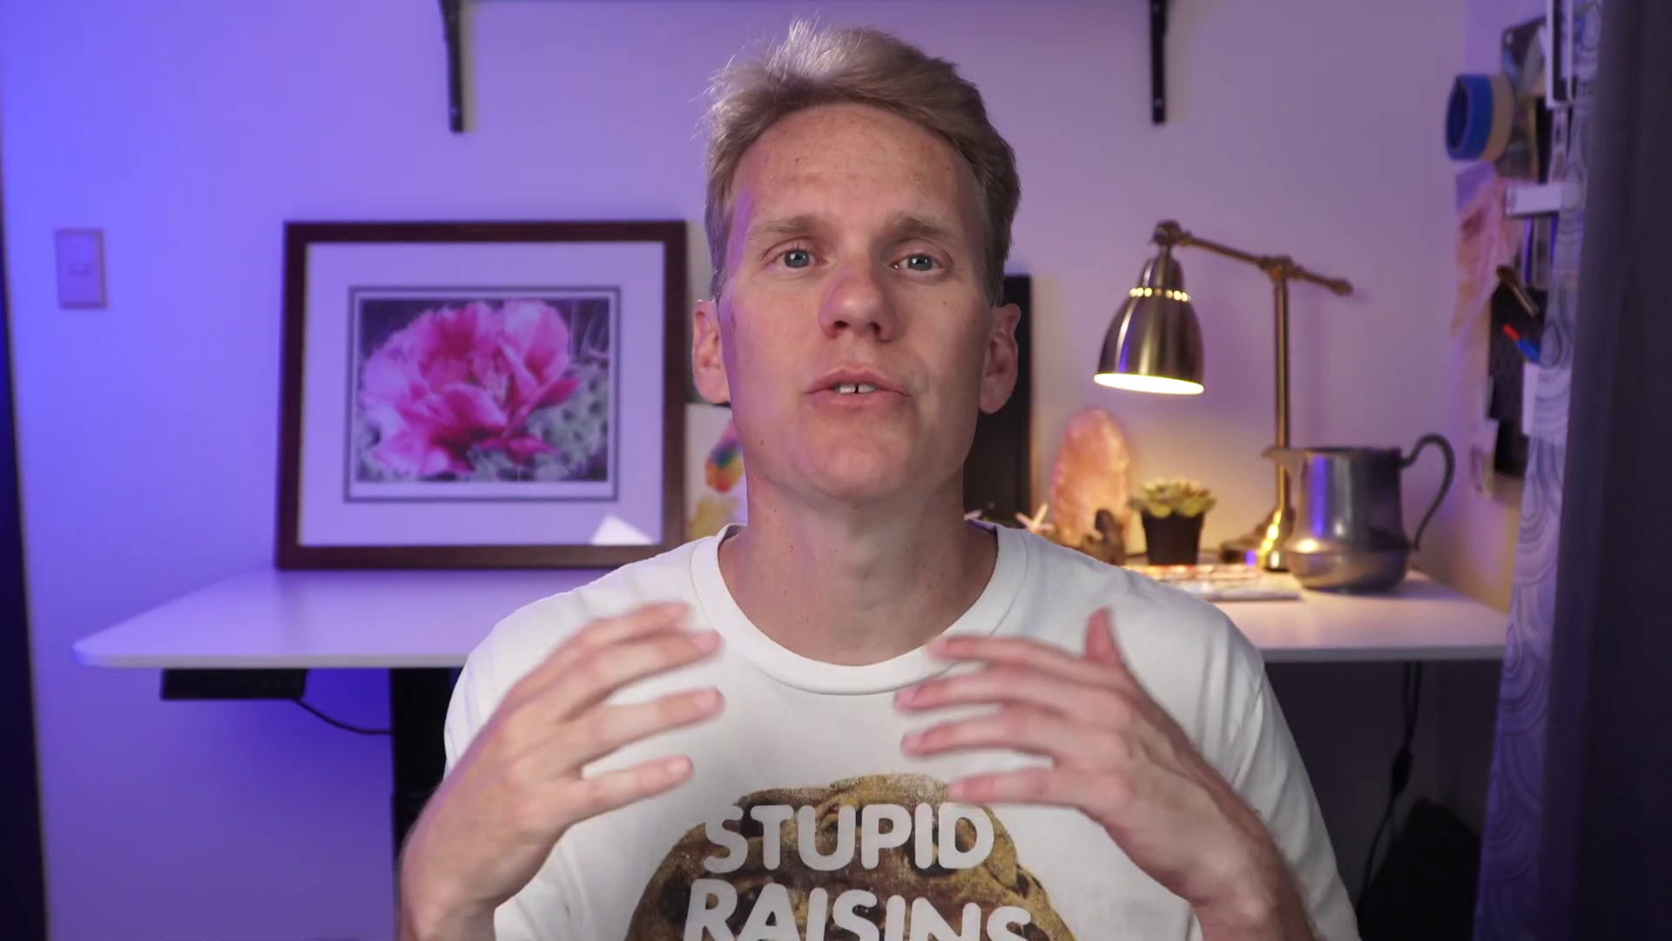